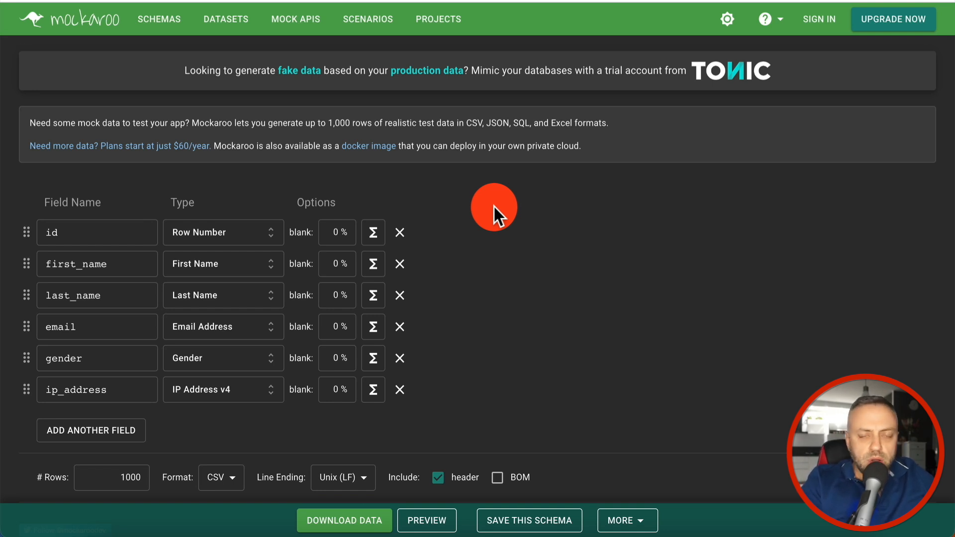
Step: Rename the first_name field to car_brand and the last_name field to car_model
double_click(117, 268)
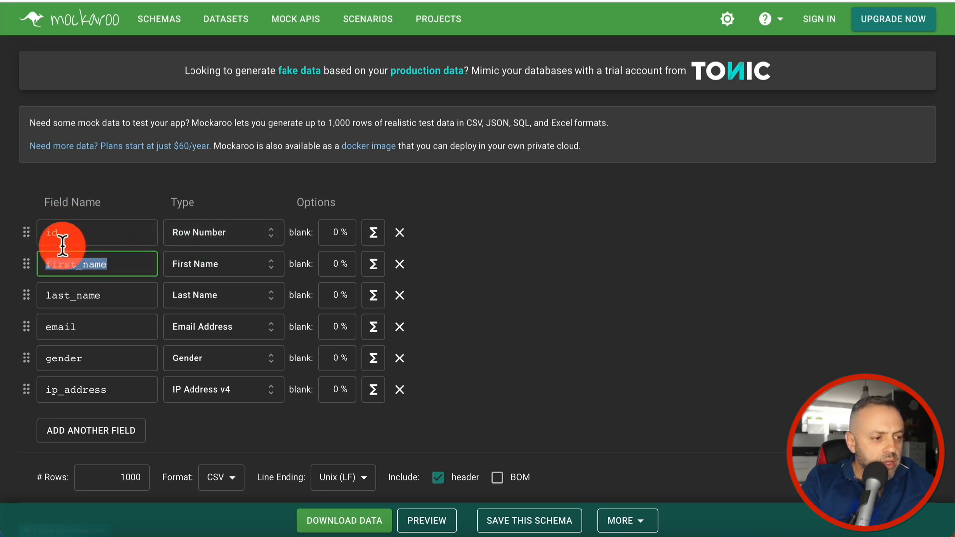
text(car_brand)
double_click(124, 294)
text(car_model)
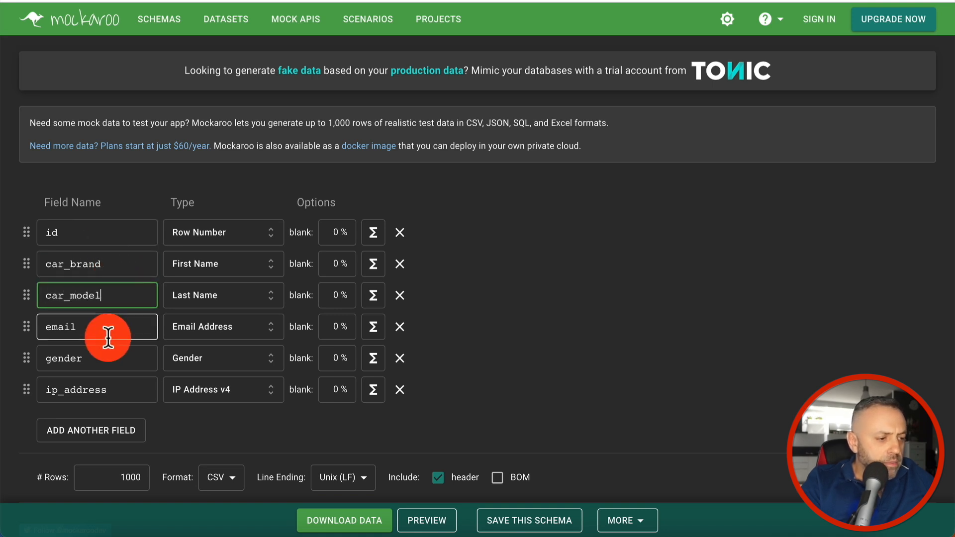
Step: Rename the email, gender and ip_address fields to miles, location and image respectively
double_click(110, 326)
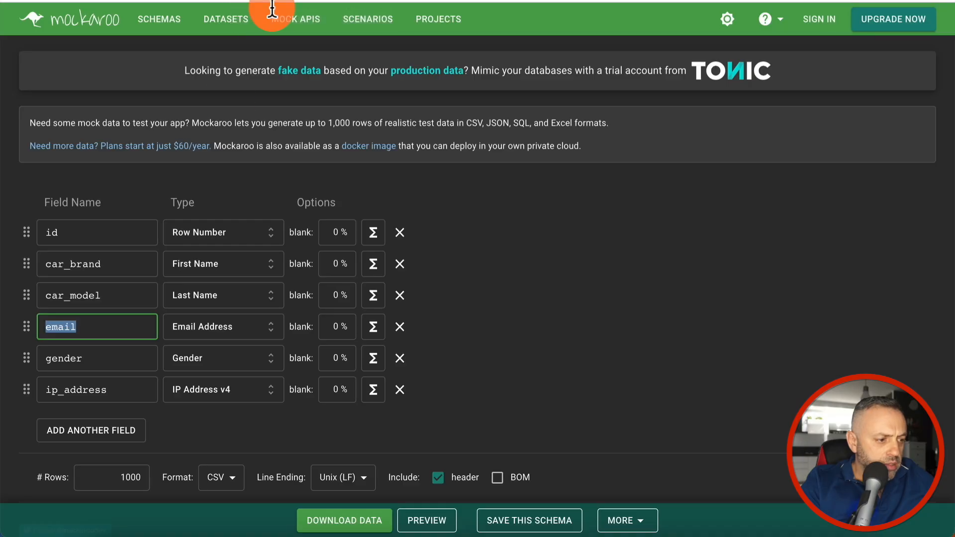
text(miles)
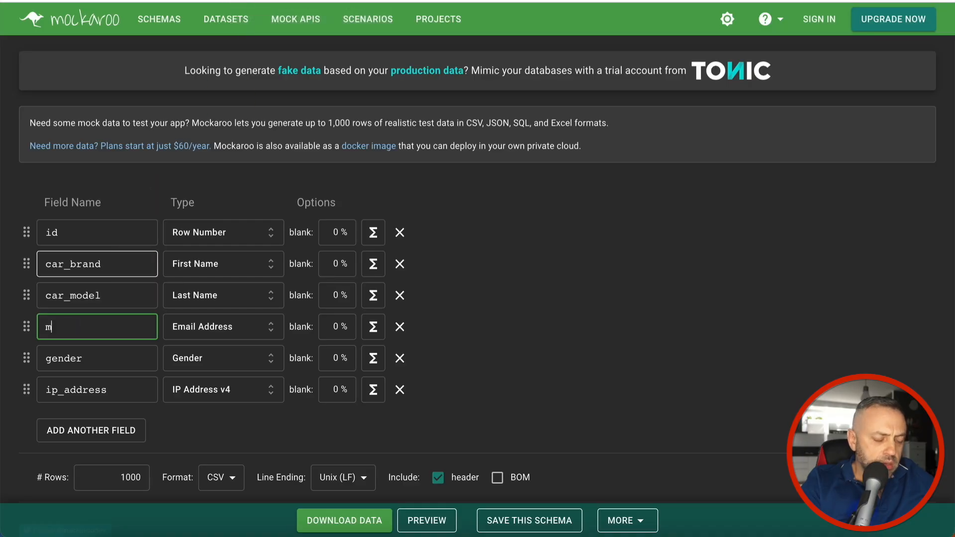
double_click(110, 360)
text(location)
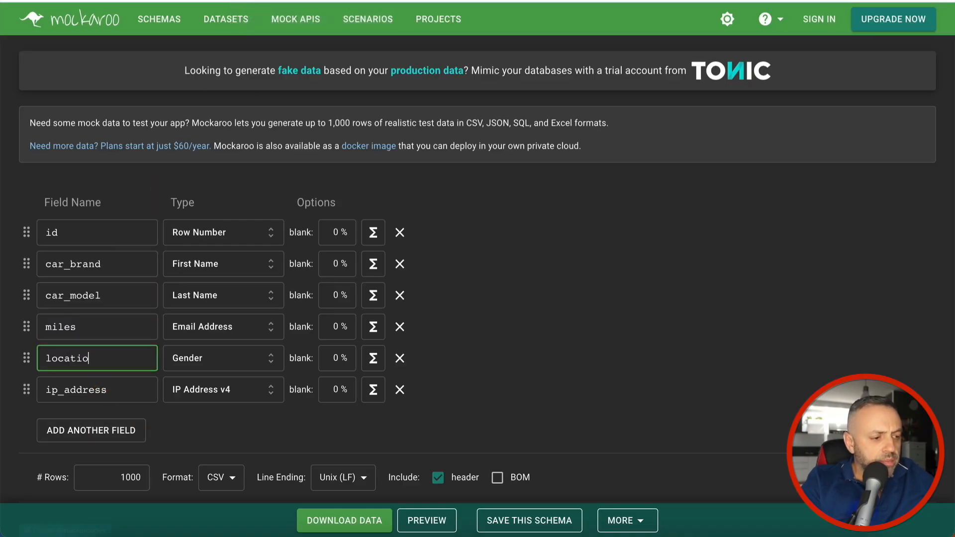
double_click(128, 392)
text(image)
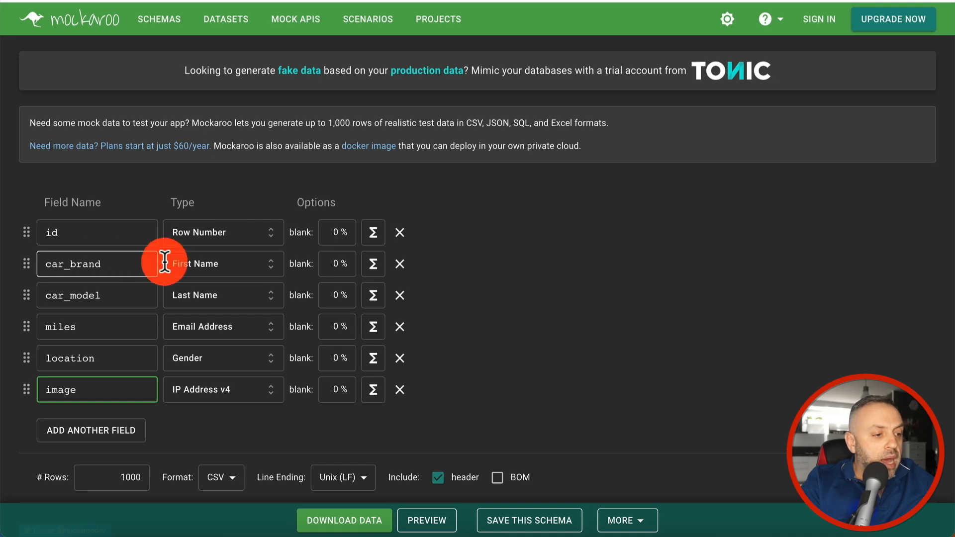
Step: Set the data type of car_brand to Car Make and of car_model to Car Model
click(209, 269)
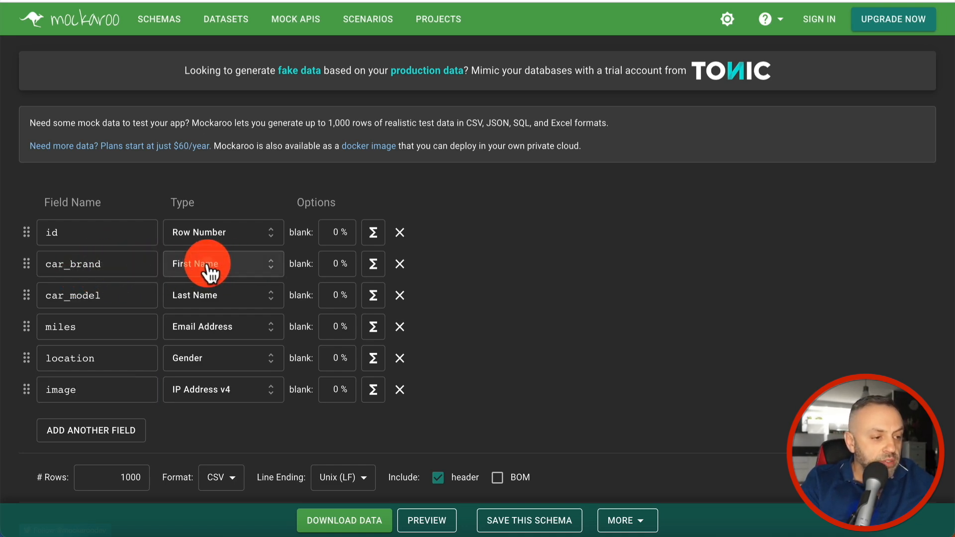
text(brand)
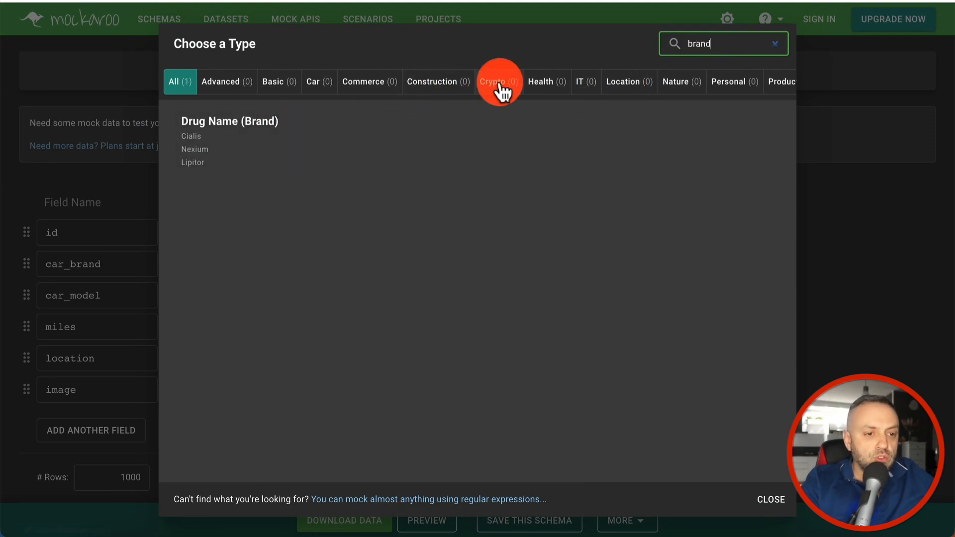
key(ctrl+a)
text(car)
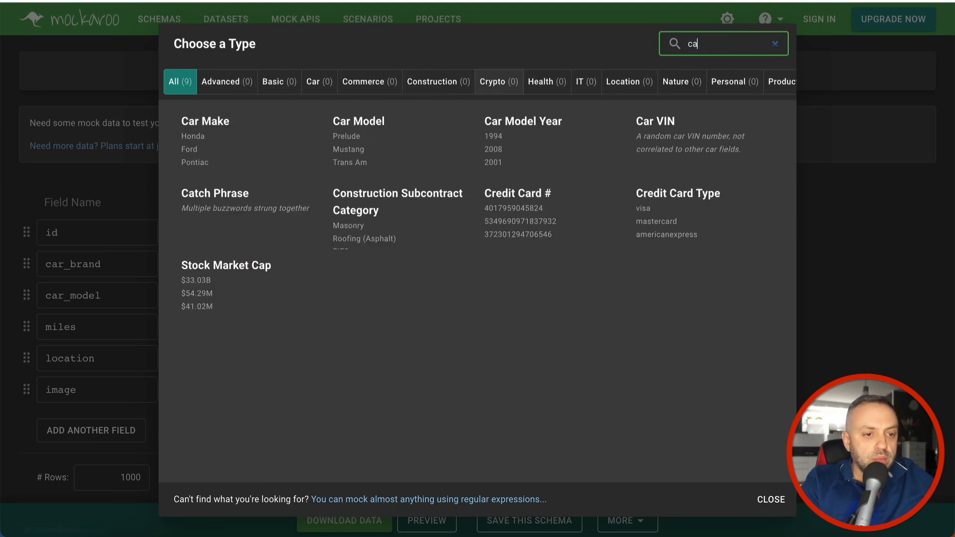
click(224, 142)
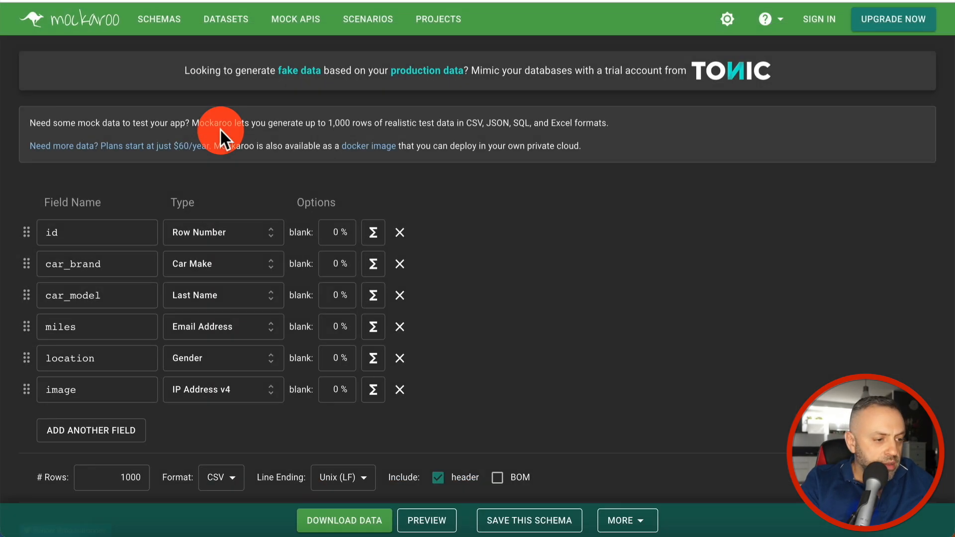
click(204, 296)
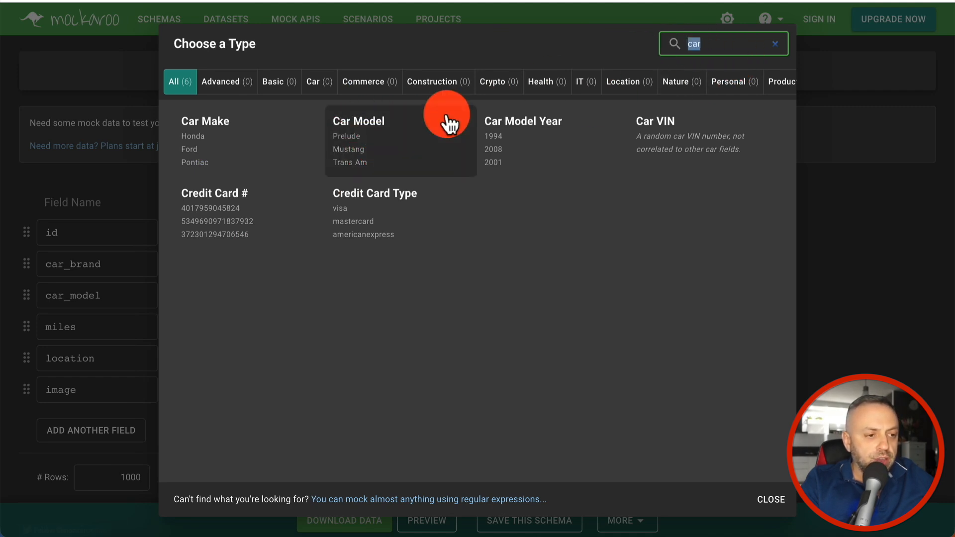
click(399, 138)
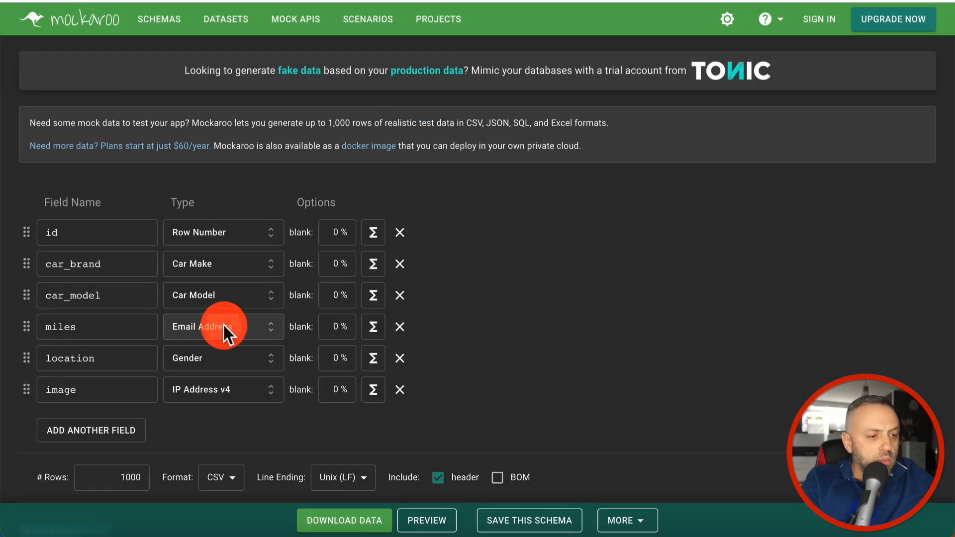
Step: Change the miles field's type to Number with a maximum of 100000
click(224, 328)
text(num)
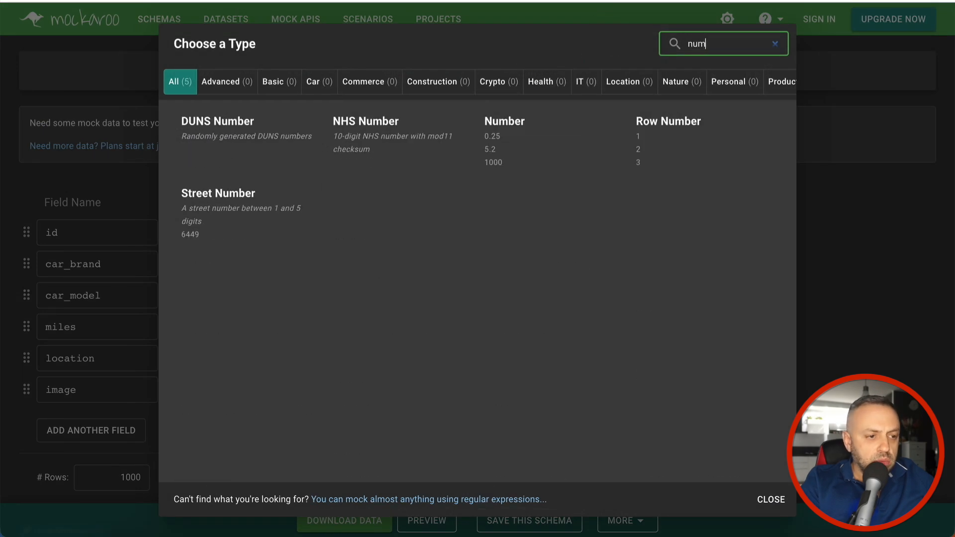
click(513, 134)
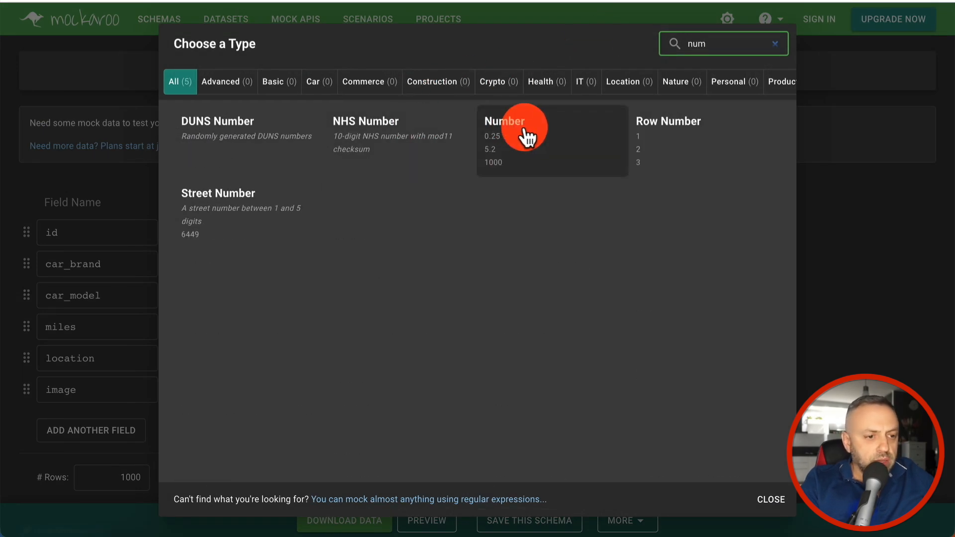
click(347, 327)
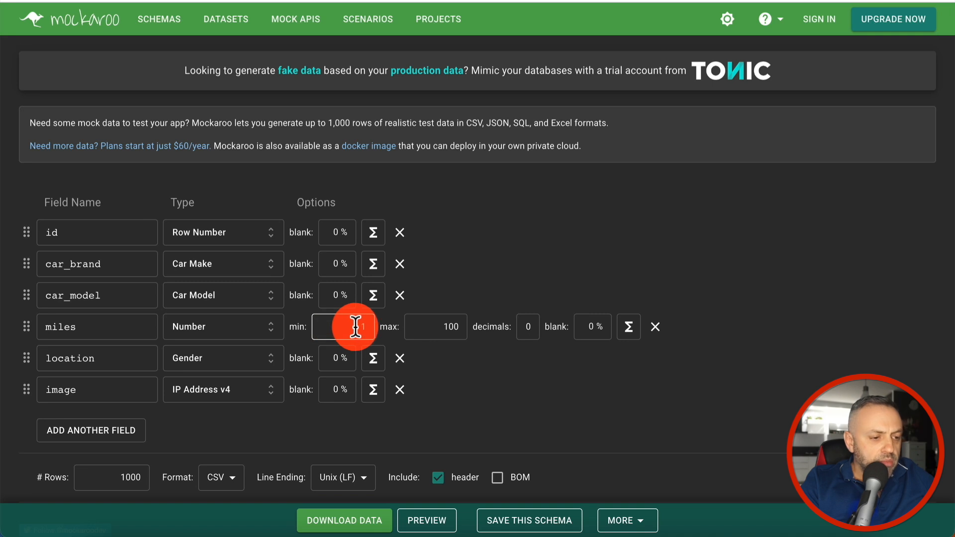
click(420, 326)
click(456, 326)
key(Right)
text(000)
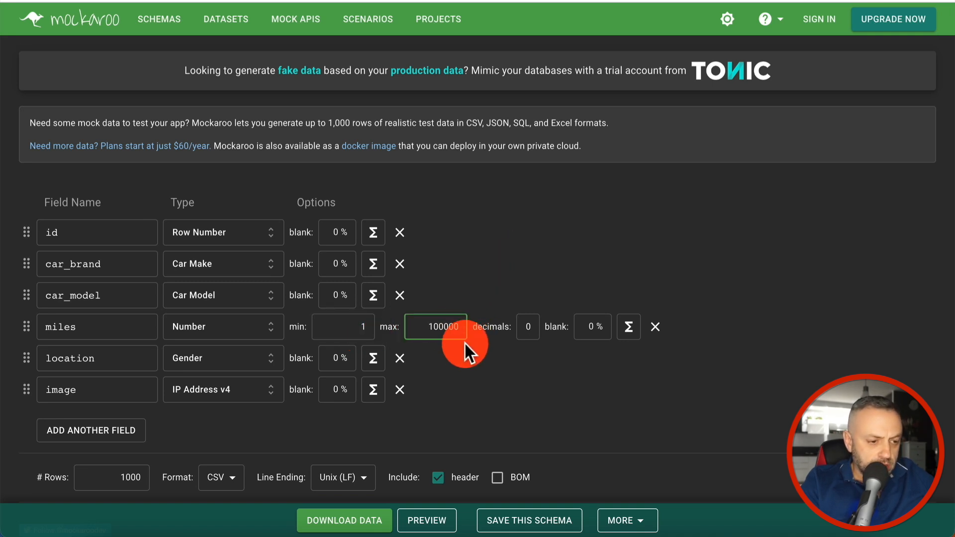
click(448, 325)
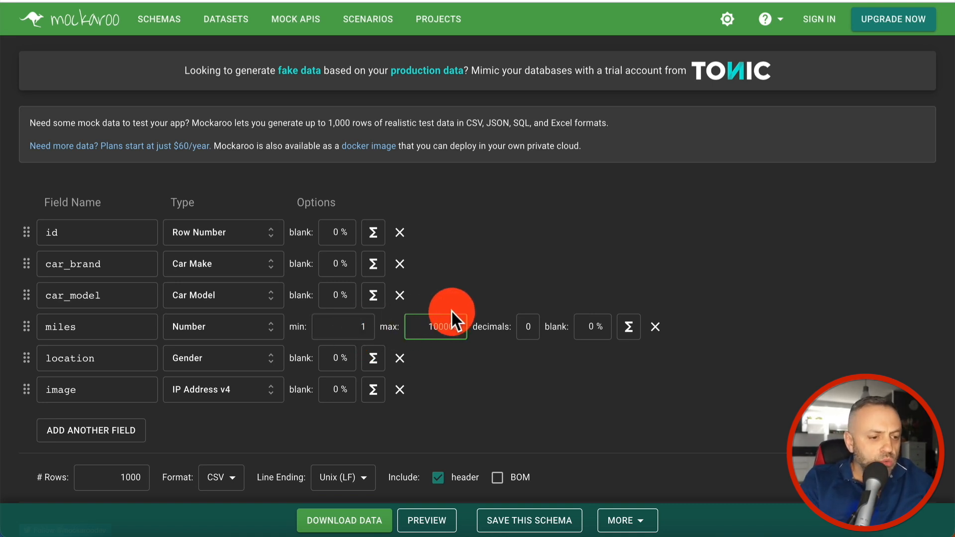
Step: Change the location field's type to State (abbrev) and restrict it to Only US
click(230, 360)
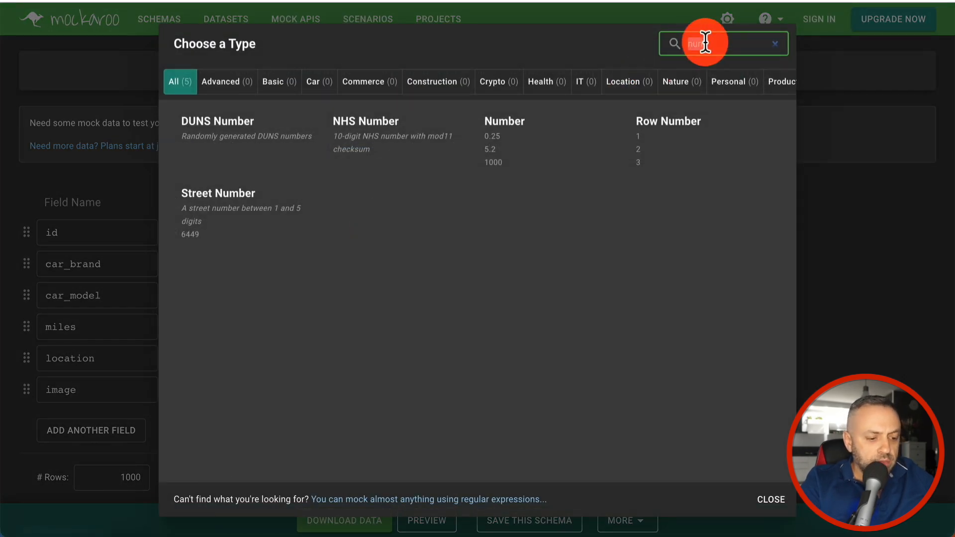
text(city)
key(BackSpace)
key(BackSpace)
key(BackSpace)
key(BackSpace)
text(state)
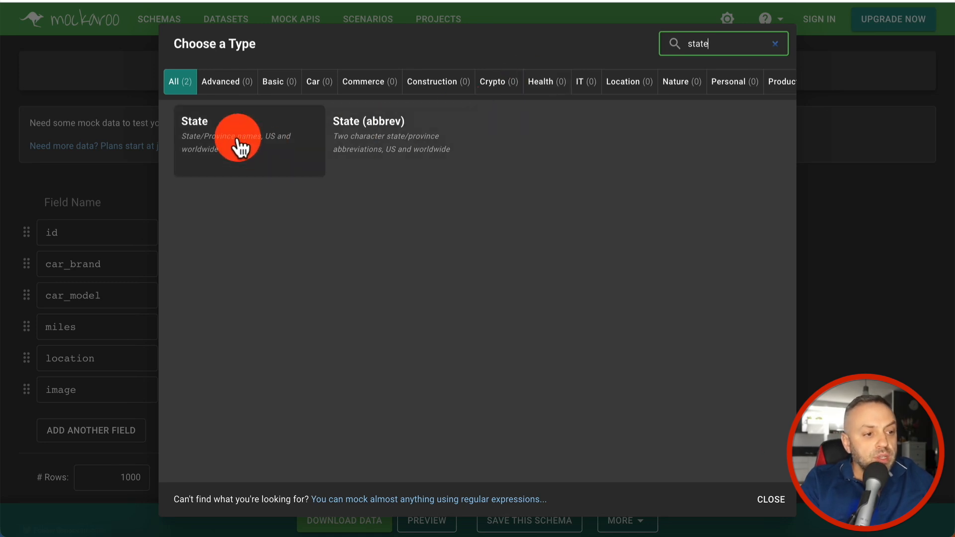
click(398, 148)
click(775, 359)
click(761, 392)
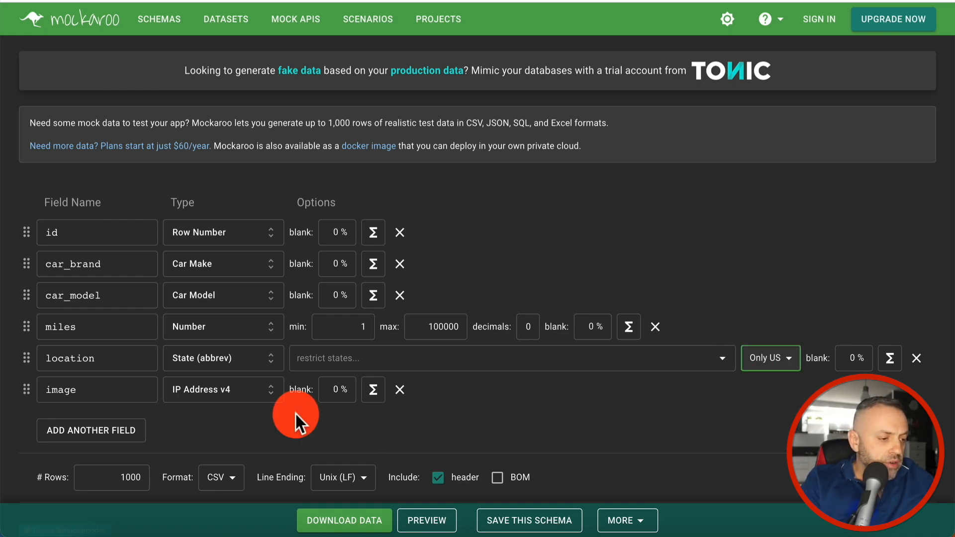
Step: Find an image data type and assign Dummy Image URL to the image field
click(207, 396)
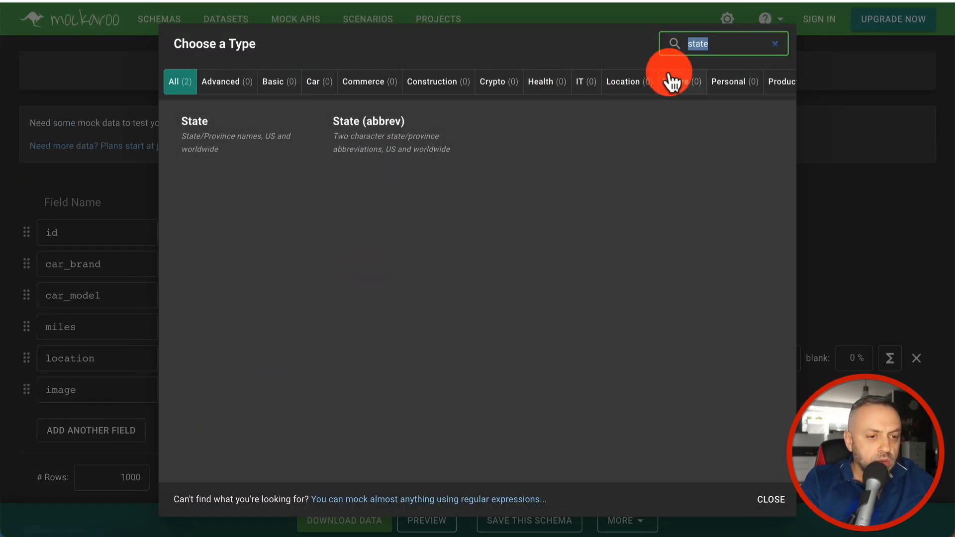
text(imagr)
key(BackSpace)
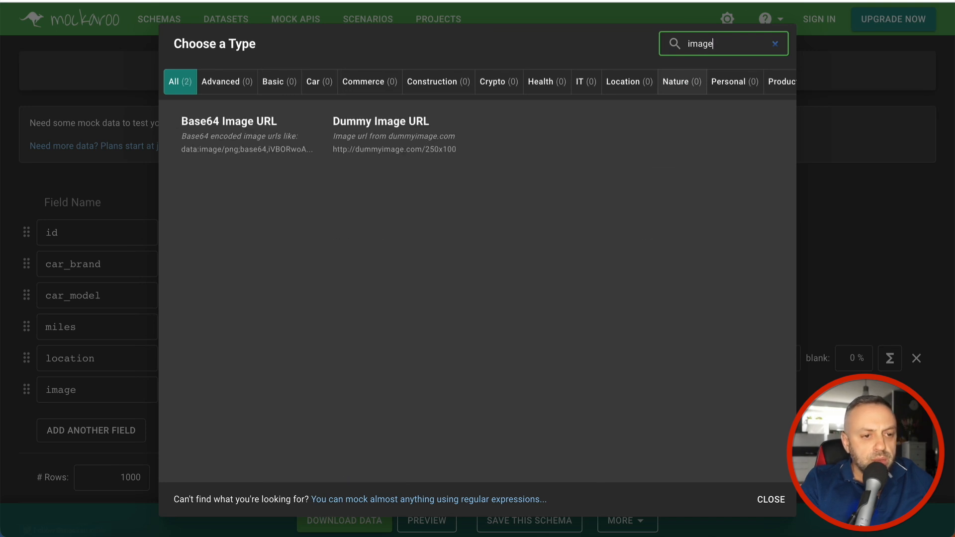
text(e)
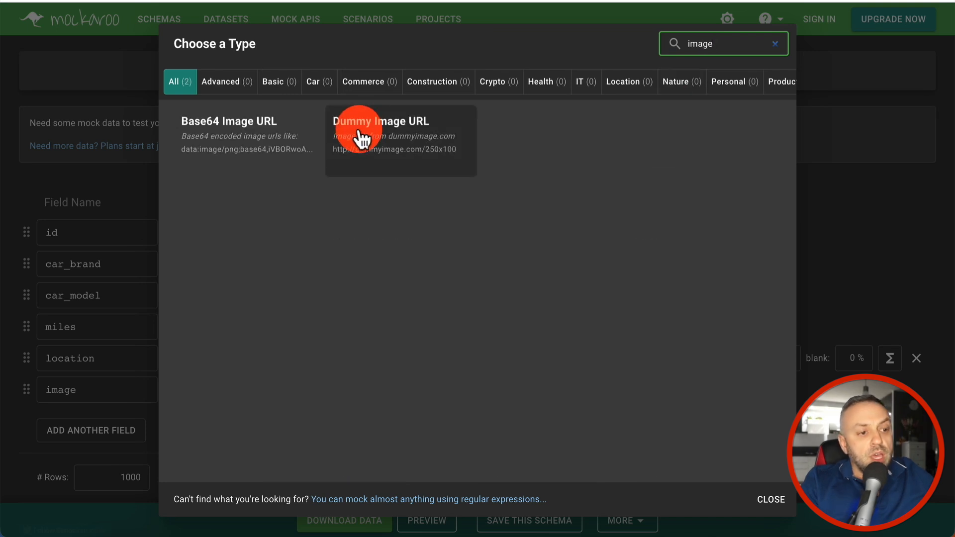
click(406, 136)
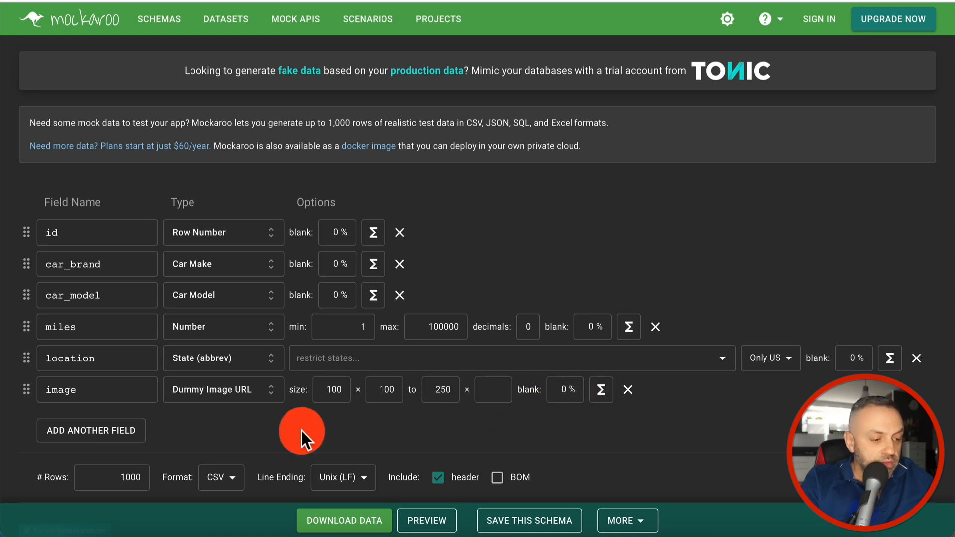
Step: Download 50 rows of the mock car data as a CSV file and open the file to check its records
scroll(199, 423, down, 2)
double_click(128, 478)
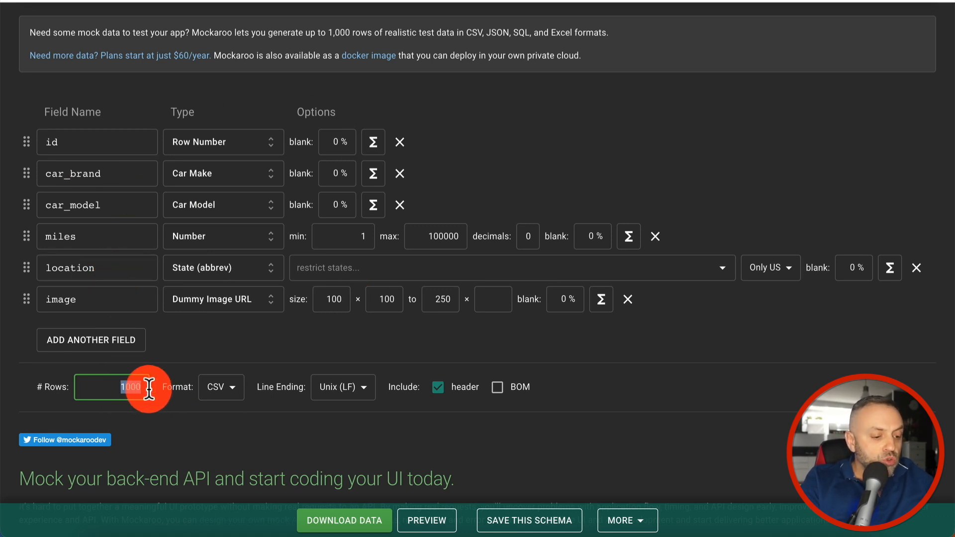
text(50)
click(226, 346)
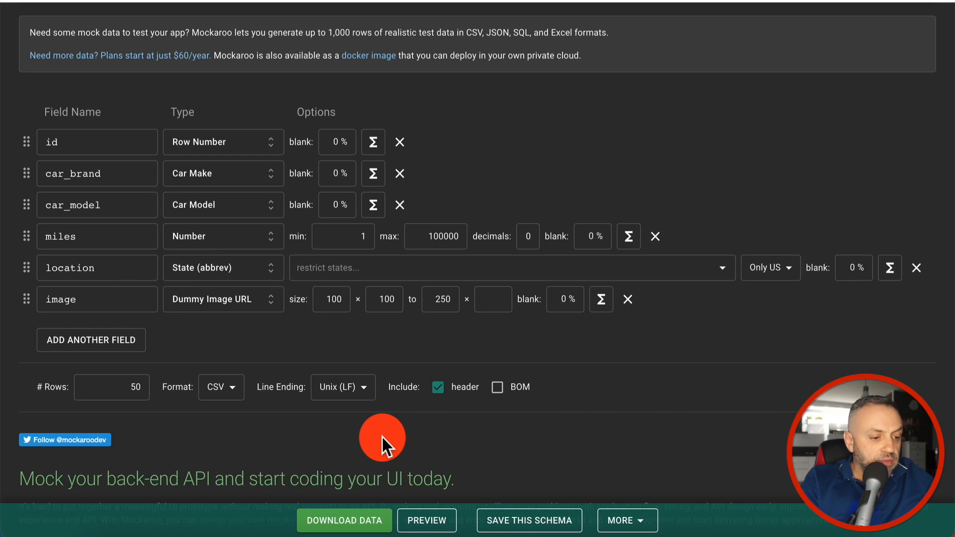
click(367, 520)
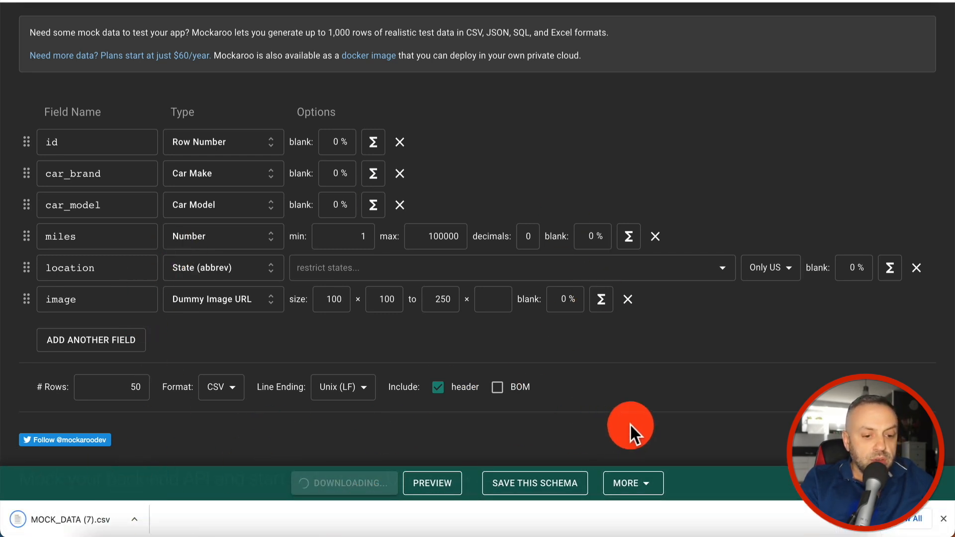
click(92, 517)
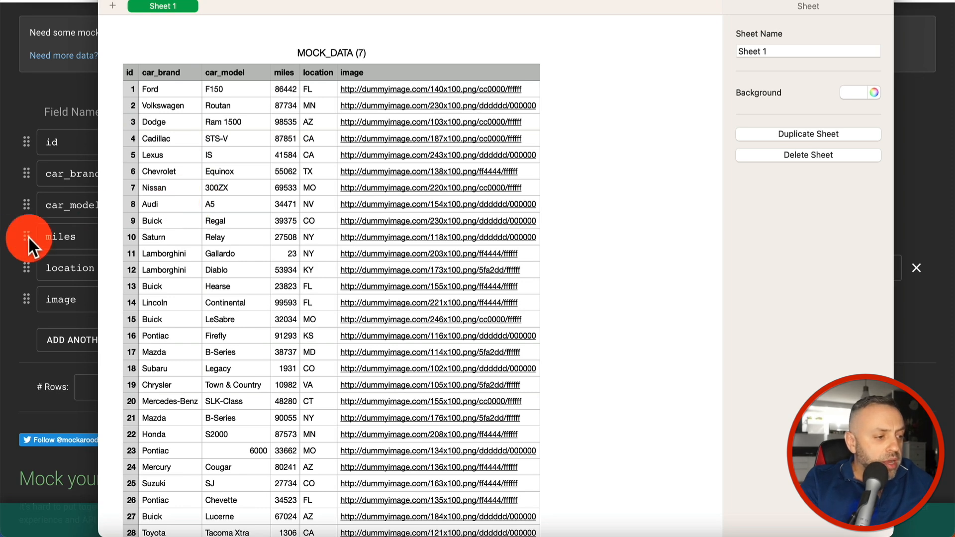
click(8, 239)
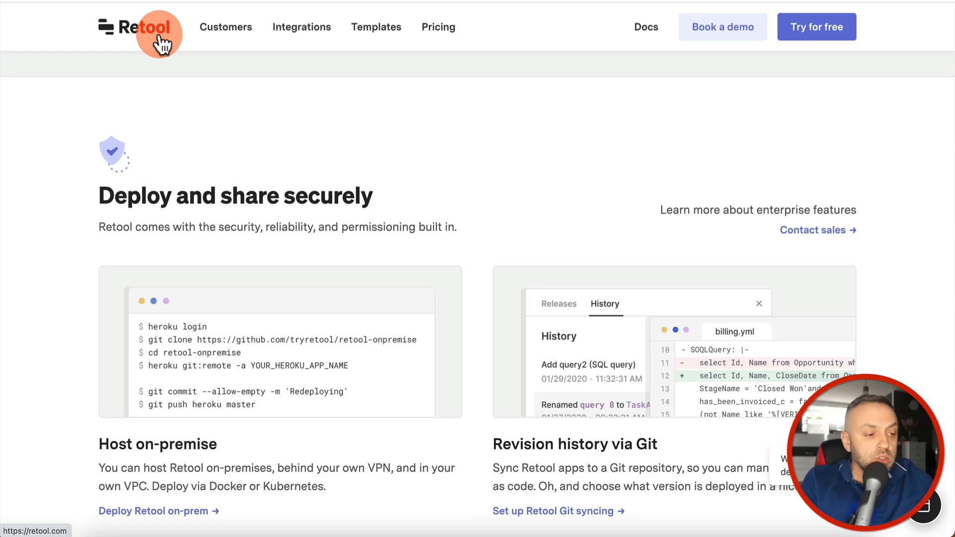
Step: Open Retool's API Generator for CSV files and load the downloaded mock data file as its data source
scroll(3, 281, down, 20)
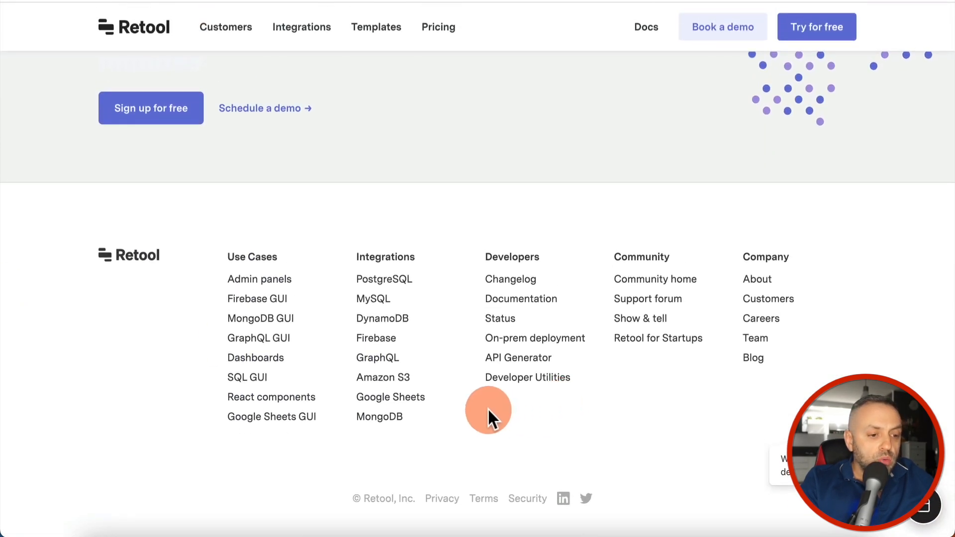
click(523, 358)
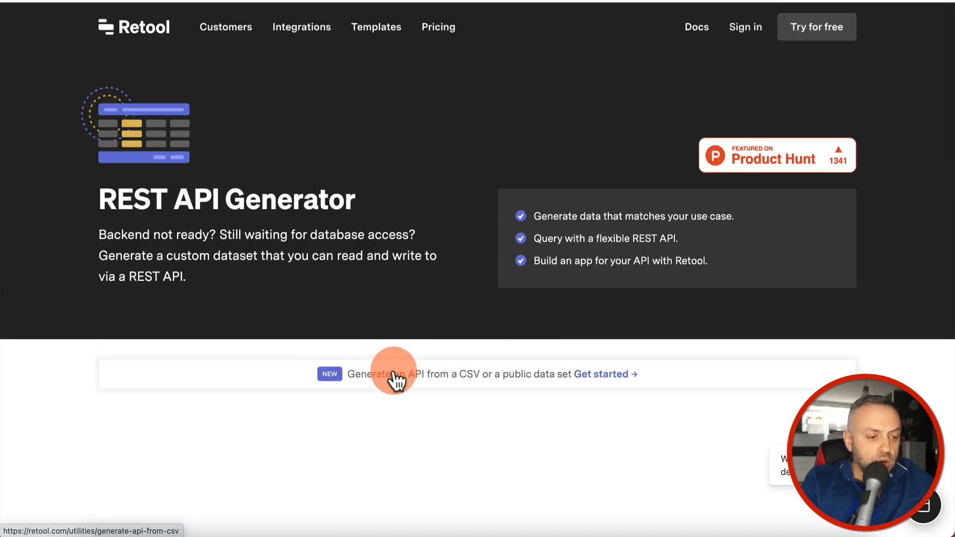
click(596, 376)
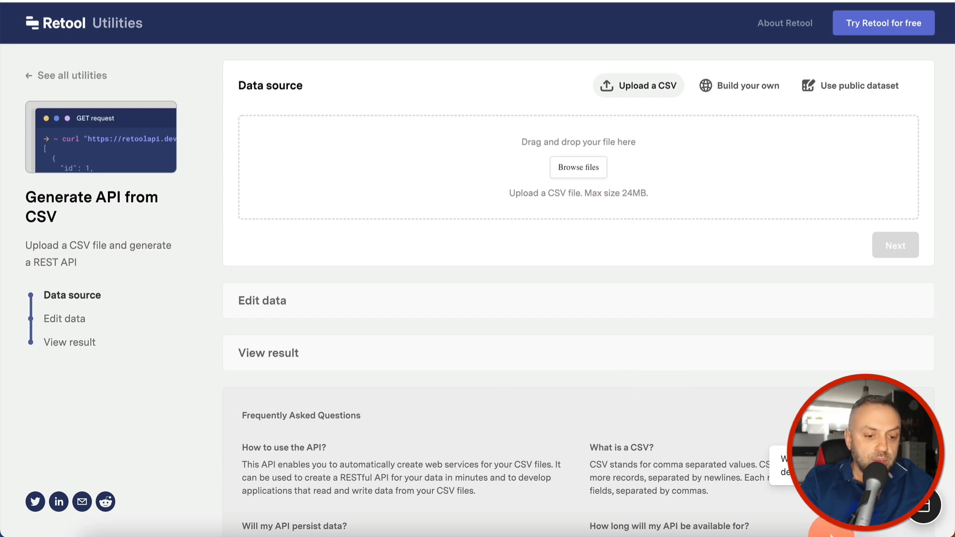
click(908, 251)
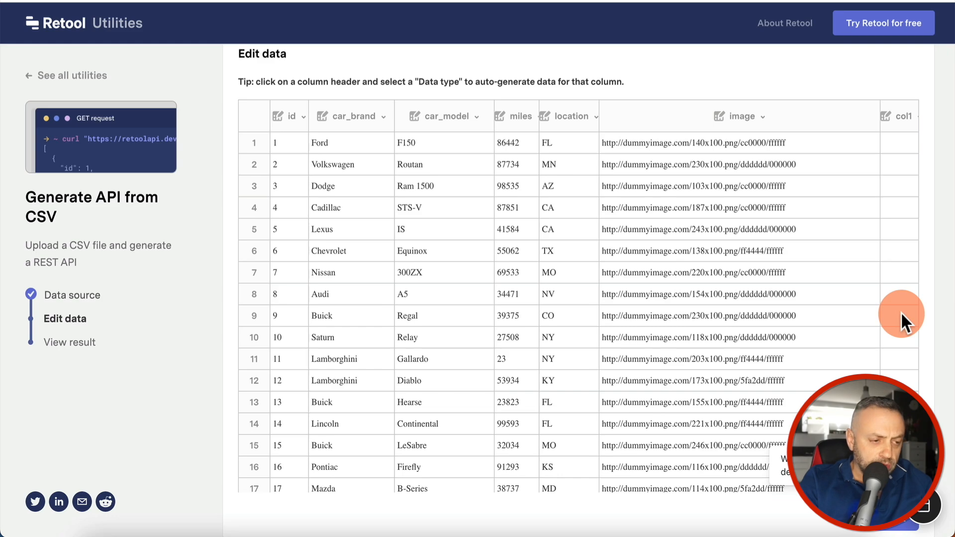
click(99, 1)
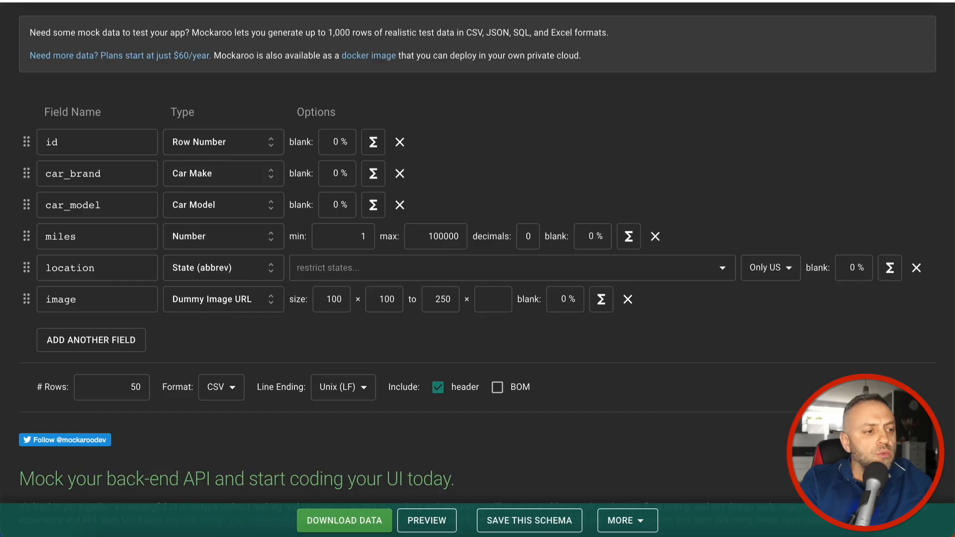
scroll(210, 51, up, 3)
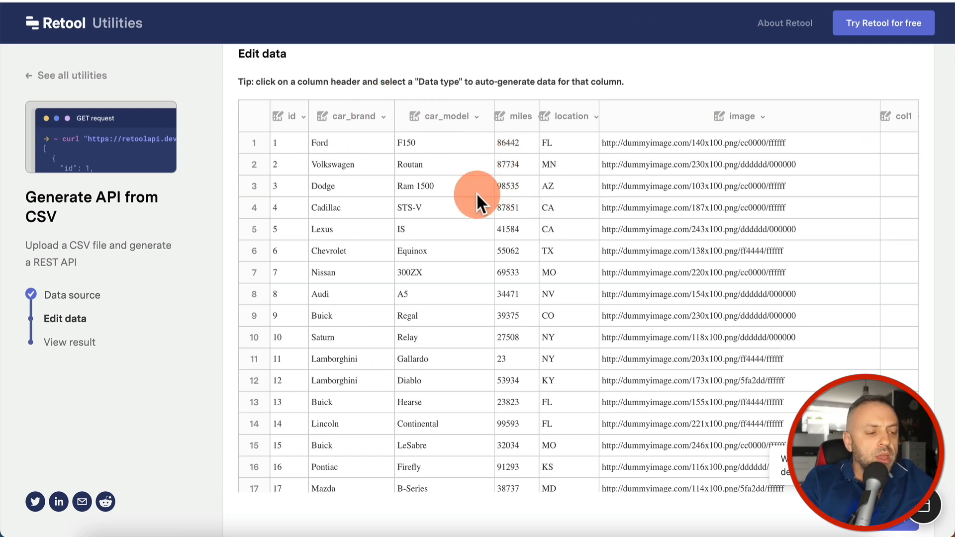
Step: Generate a REST API named cars from the uploaded data and open its GET endpoint
scroll(230, 243, down, 3)
scroll(230, 242, up, 2)
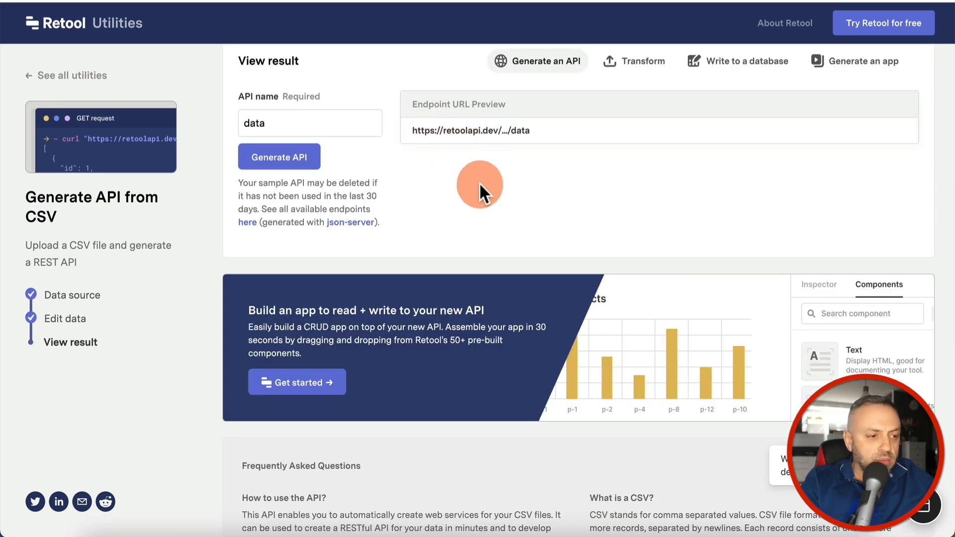
double_click(273, 122)
text(cars)
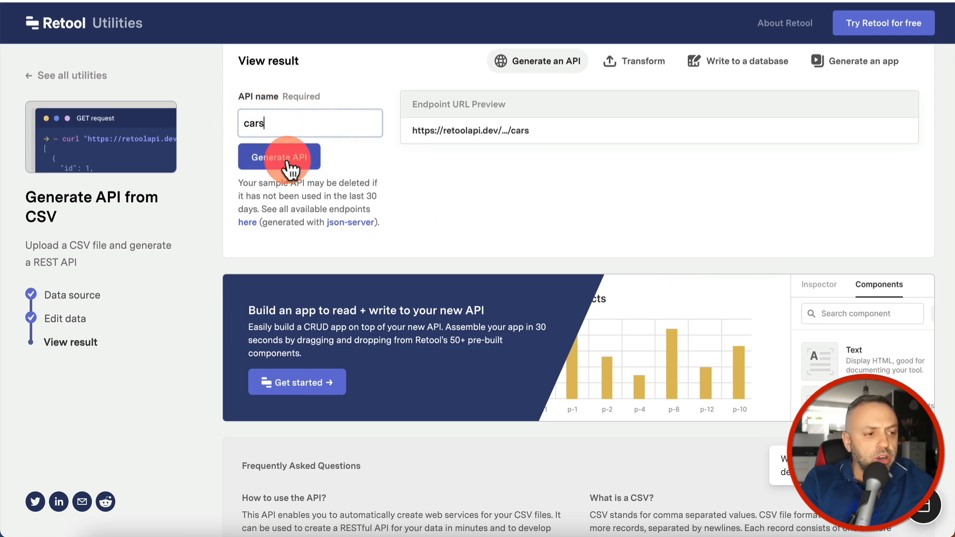
click(282, 161)
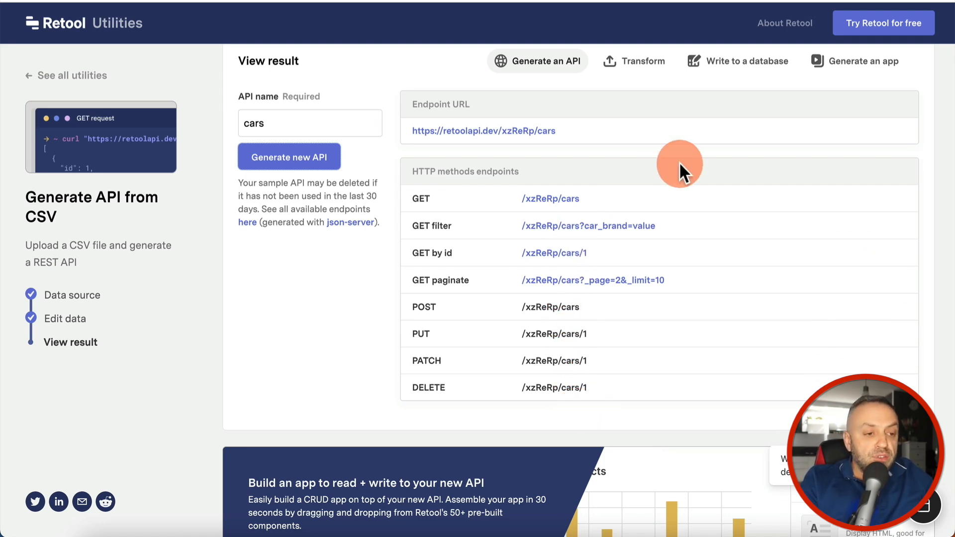
click(550, 200)
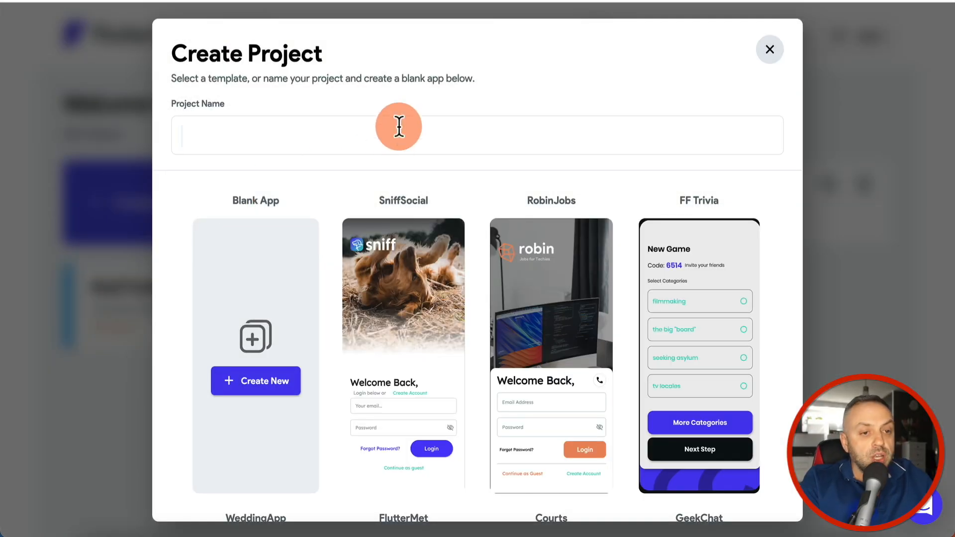
Step: In FlutterFlow, create a blank project named CarPortalApp and start building without connecting a Firebase project
text(CarPor)
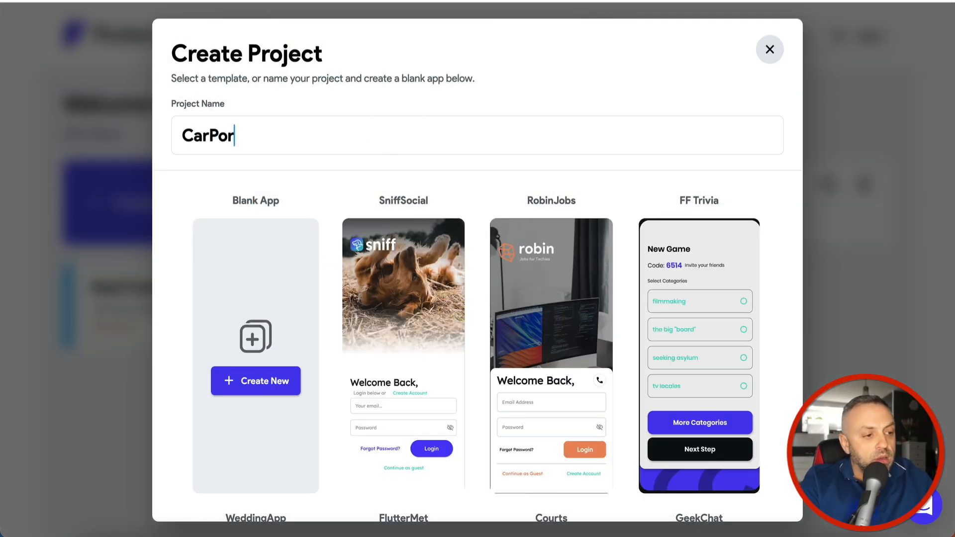
text(talApp)
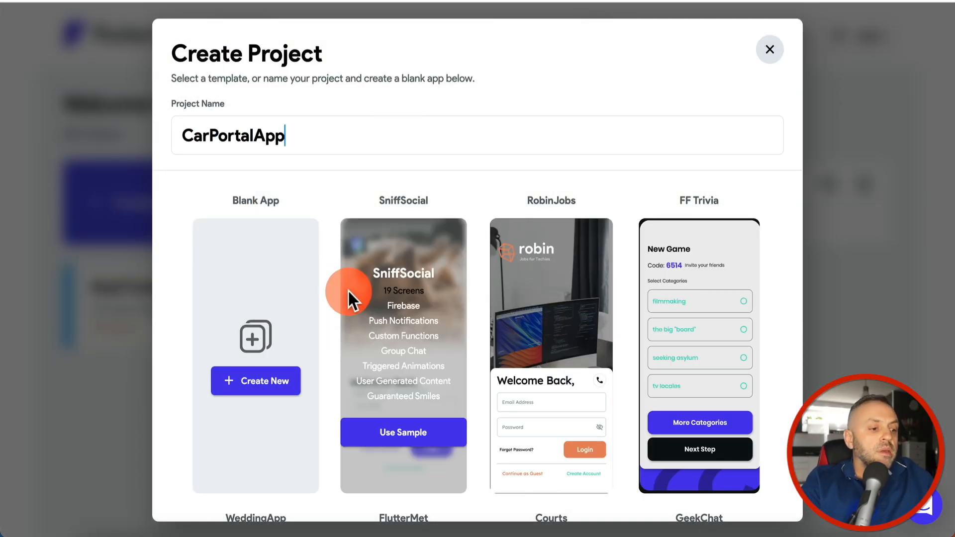
click(267, 381)
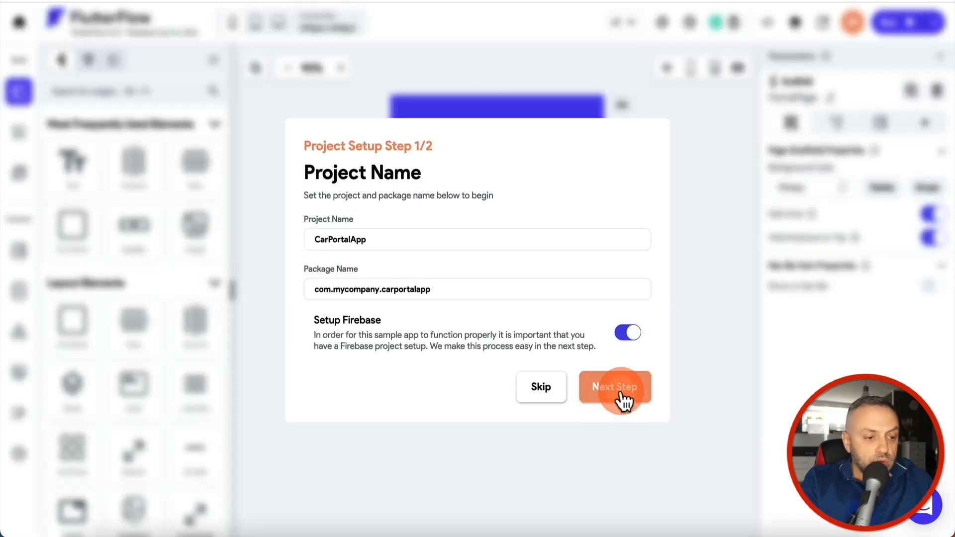
click(617, 393)
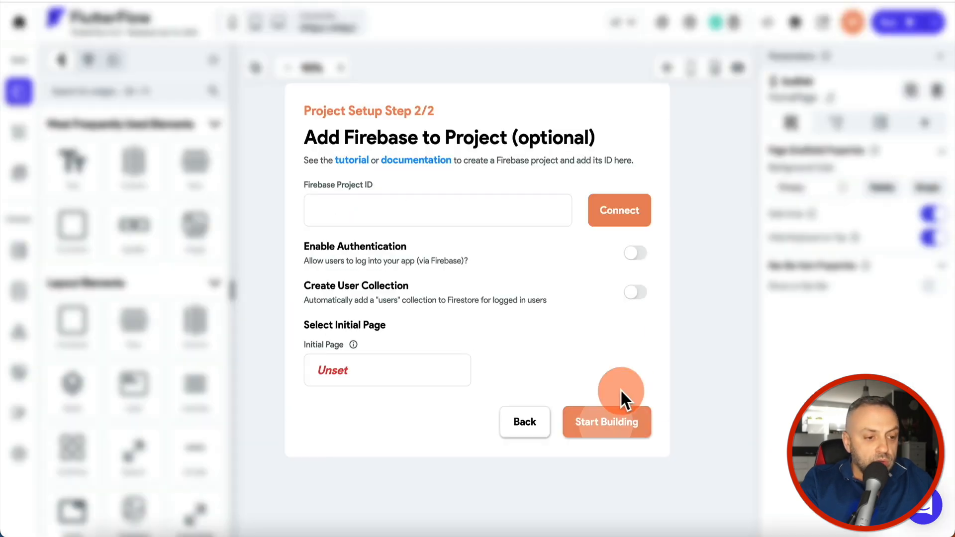
click(604, 427)
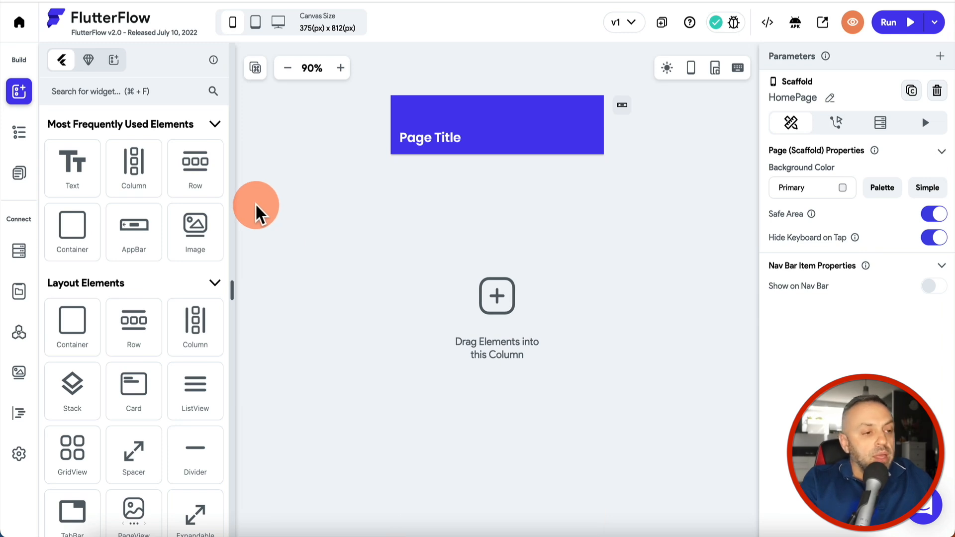
Step: Add two blank pages named CarDetail and Contact to the project
click(20, 132)
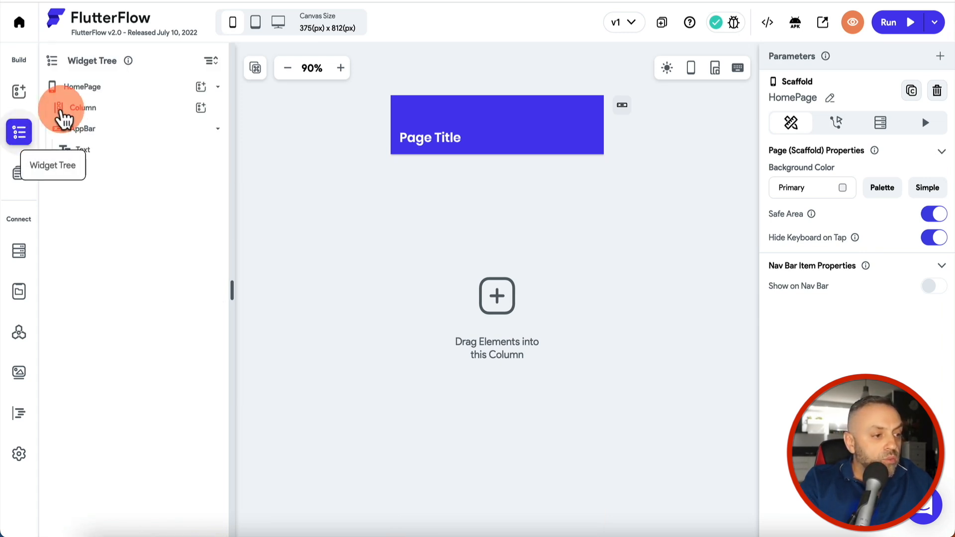
click(20, 172)
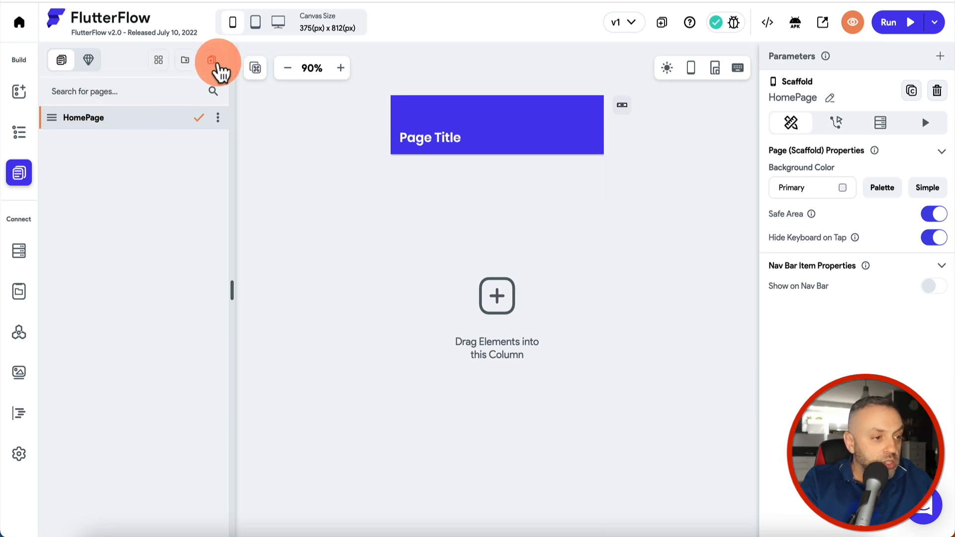
click(219, 67)
text(Ca)
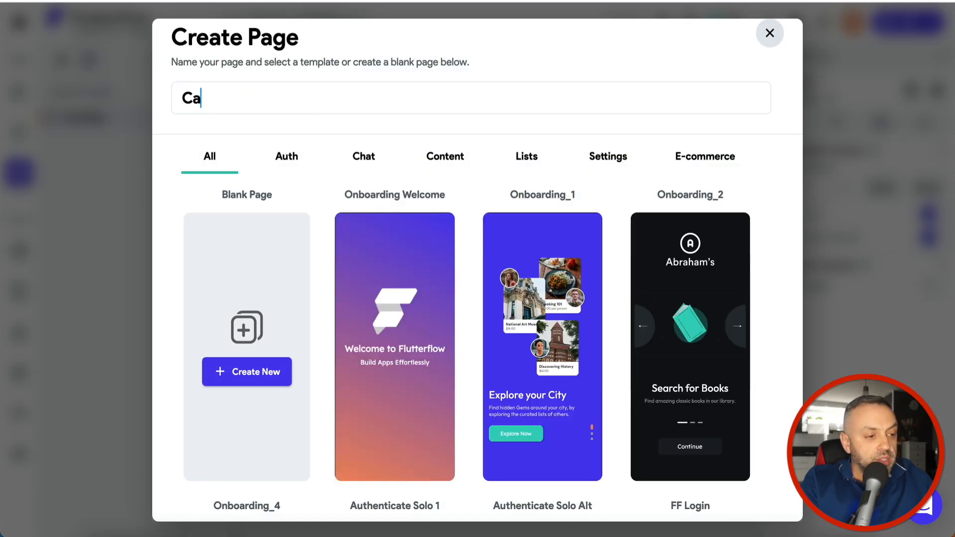
text(rDetail)
click(271, 372)
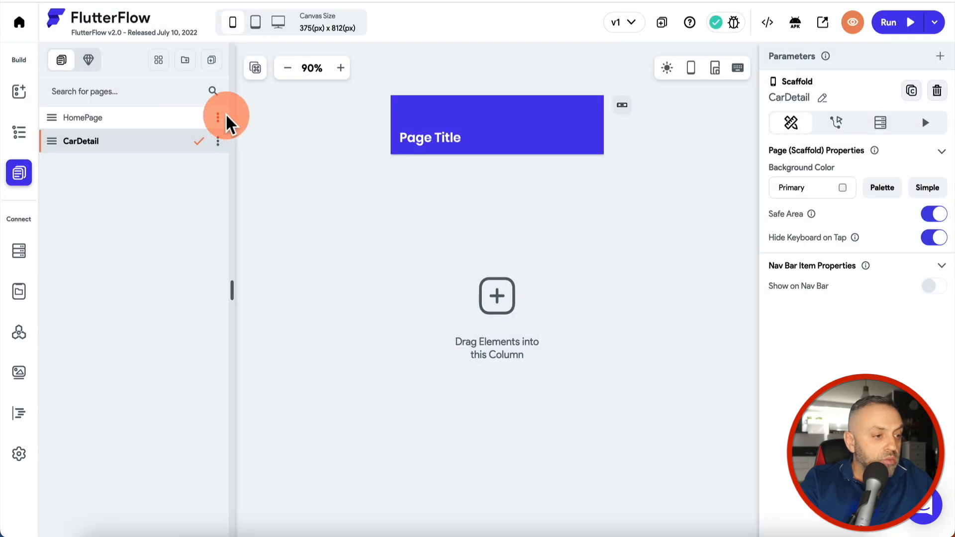
click(212, 62)
text(Contact)
click(274, 373)
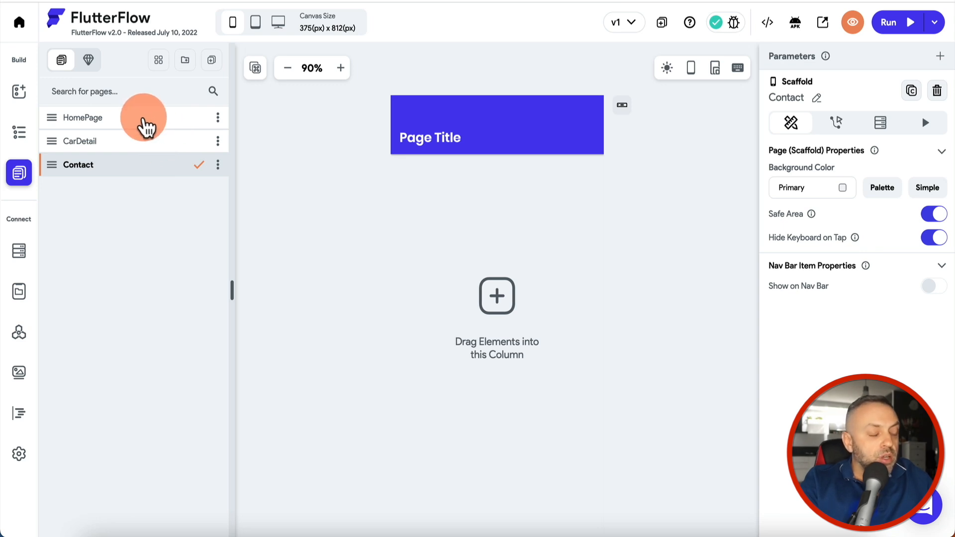
Step: Add a ListView inside the Column of HomePage
click(144, 125)
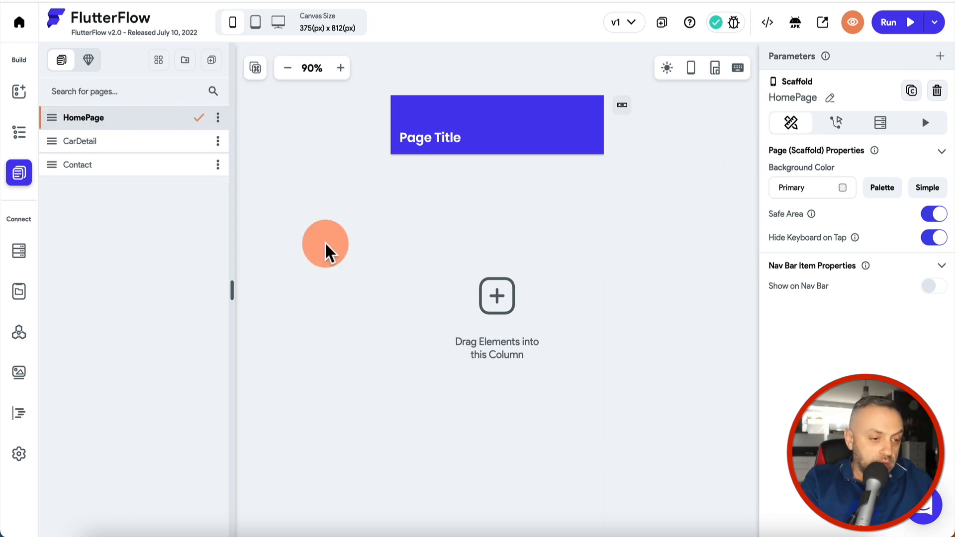
click(454, 216)
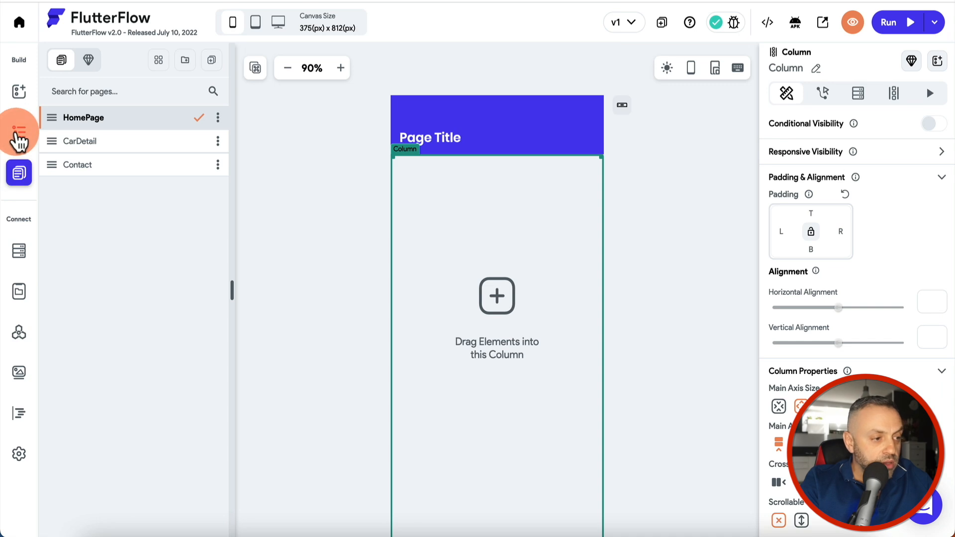
click(19, 133)
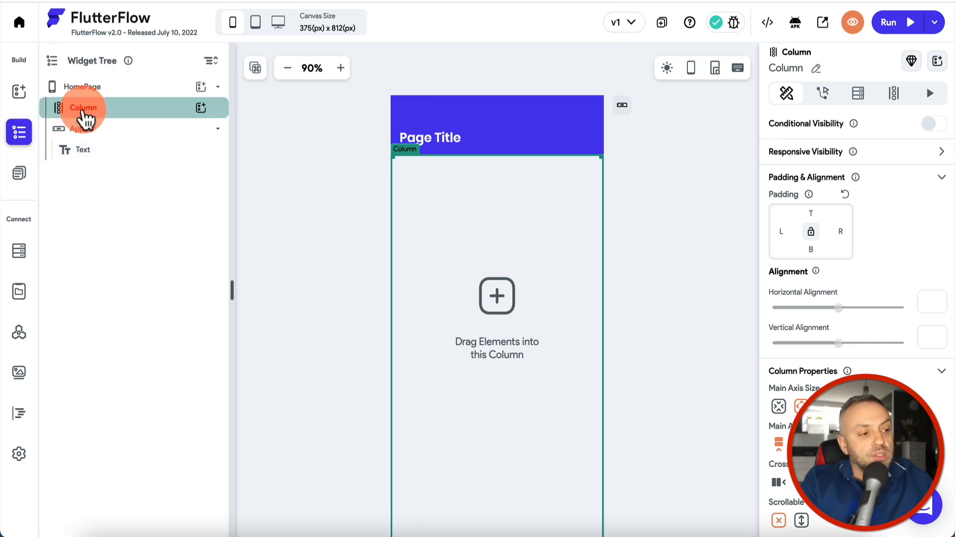
click(202, 107)
click(288, 102)
text(list)
click(263, 195)
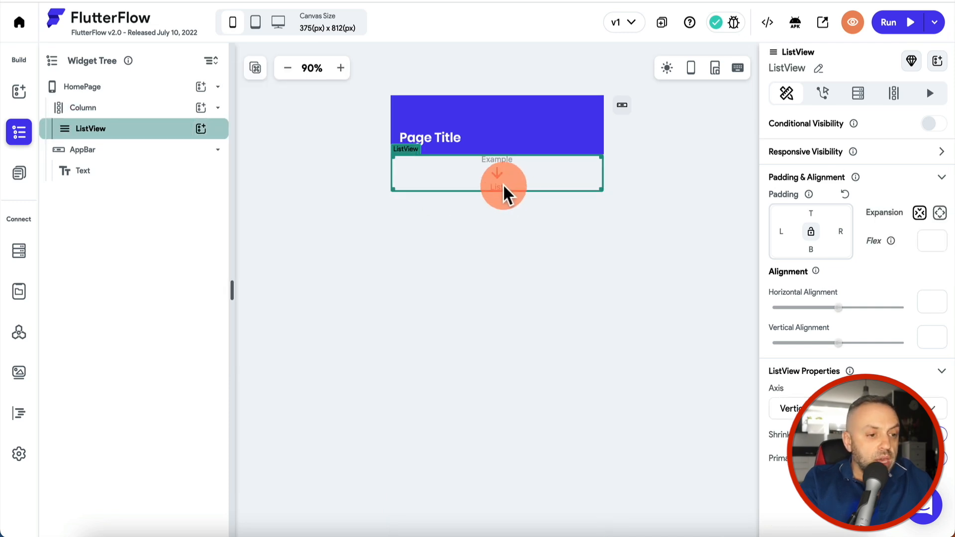
Step: Insert the prebuilt car details card from the UI element templates into the ListView
click(201, 129)
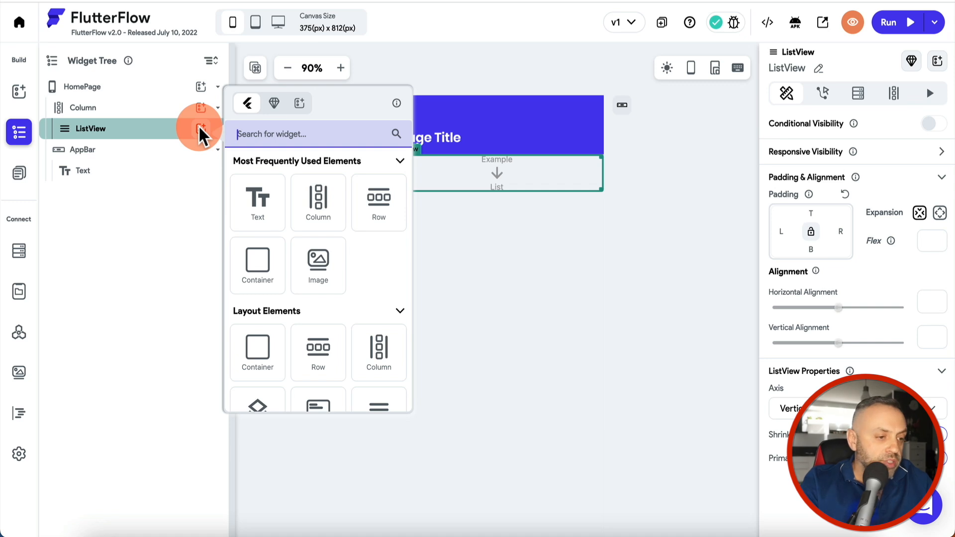
click(264, 219)
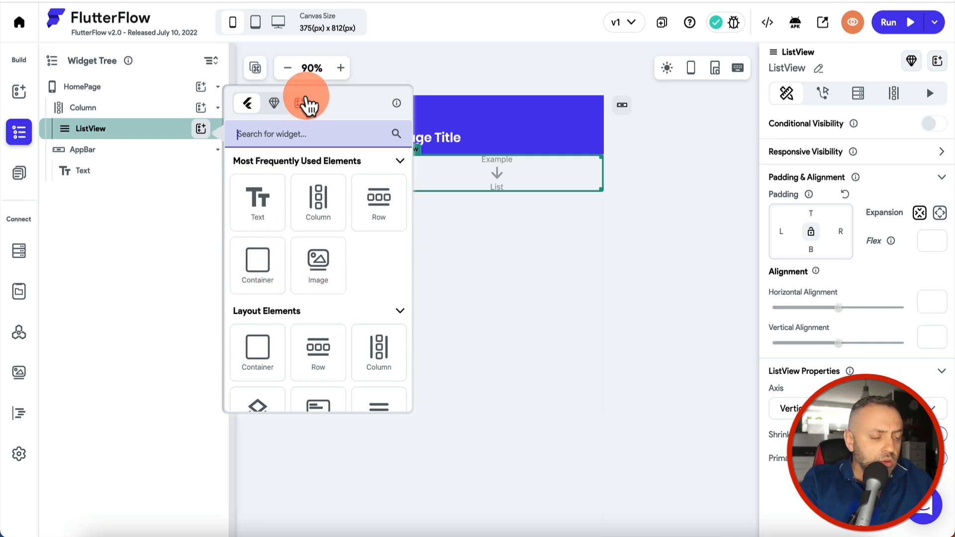
click(302, 106)
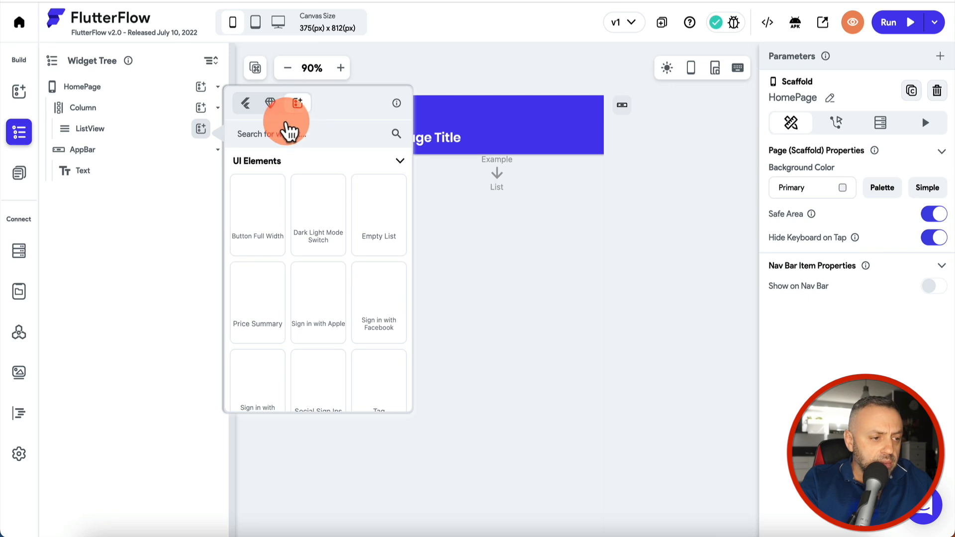
scroll(226, 219, down, 3)
scroll(226, 219, down, 10)
scroll(227, 219, up, 2)
scroll(226, 219, down, 3)
scroll(227, 219, down, 4)
click(260, 172)
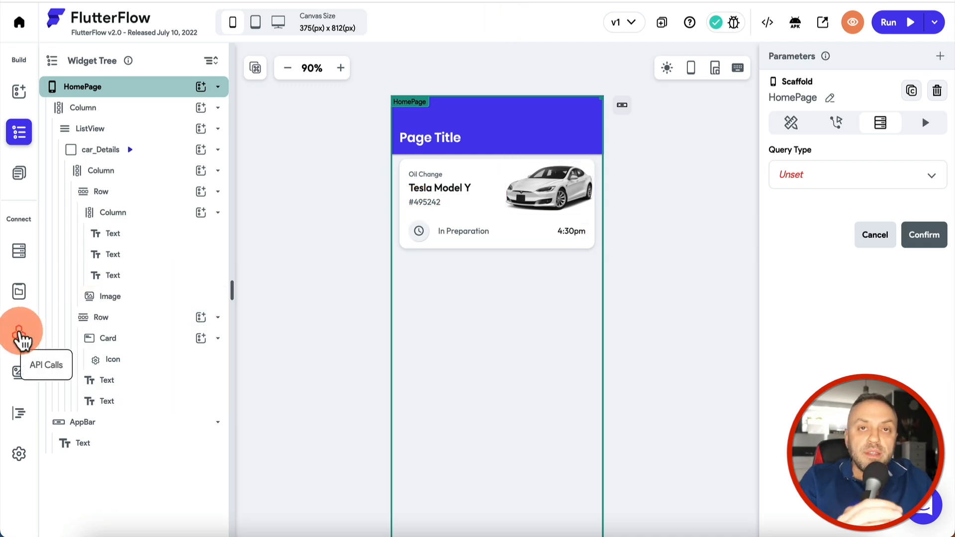
click(20, 338)
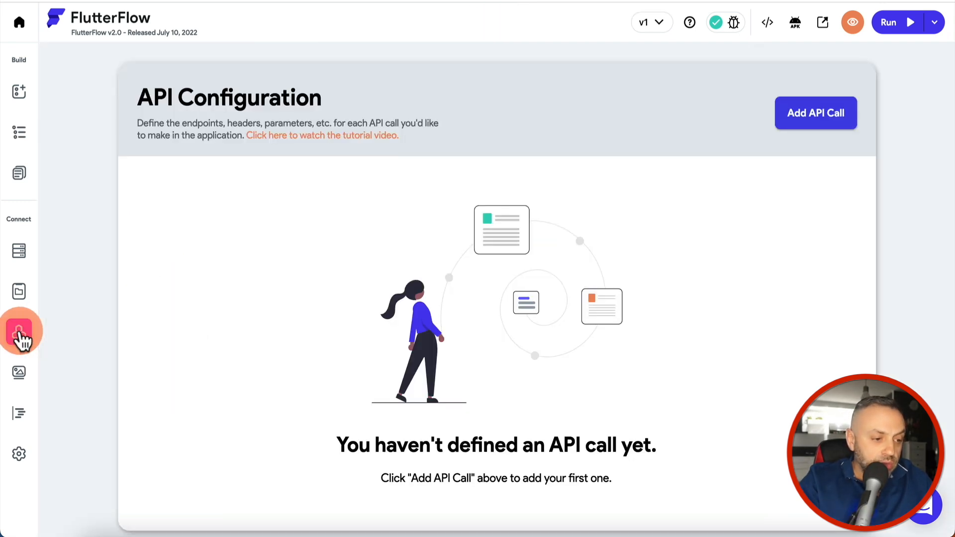
click(804, 118)
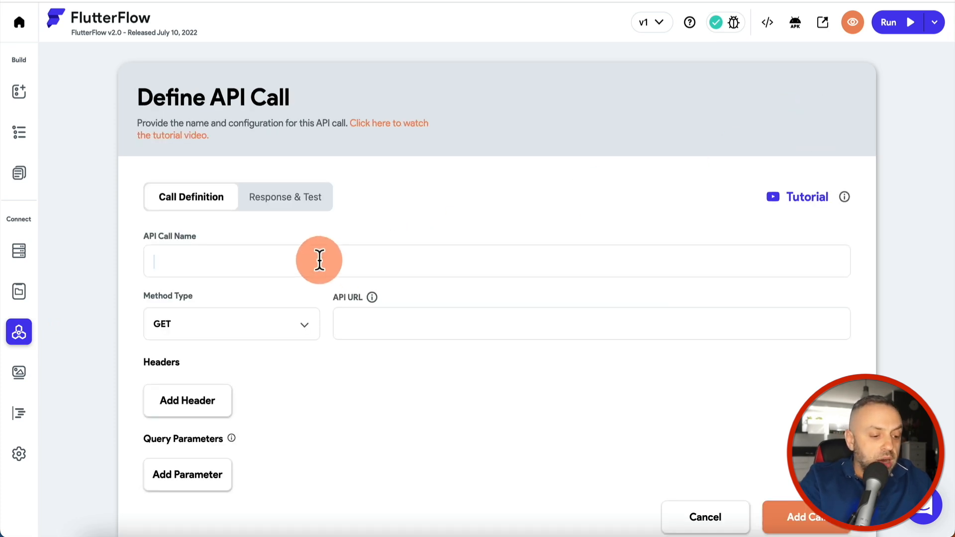
text(carsAPI)
click(377, 315)
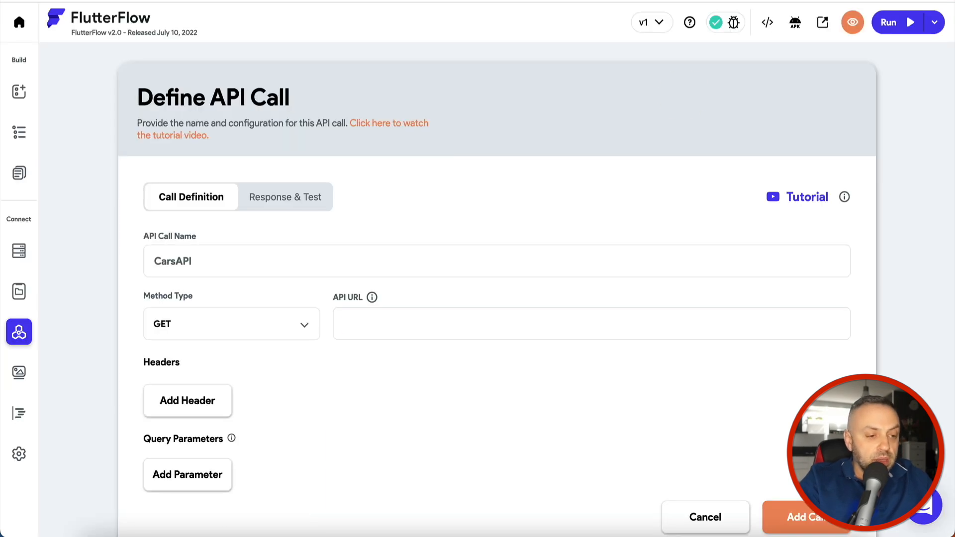
text(https://retoolapi.dev/xzReRp/cars)
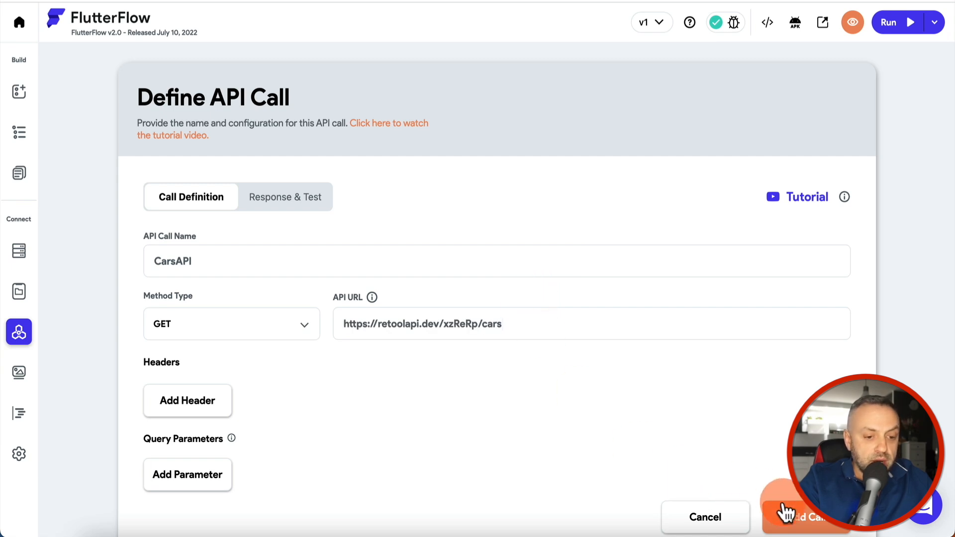
click(809, 523)
Step: Reopen the CarsAPI call, test it, review the JSON response and save the call
click(561, 245)
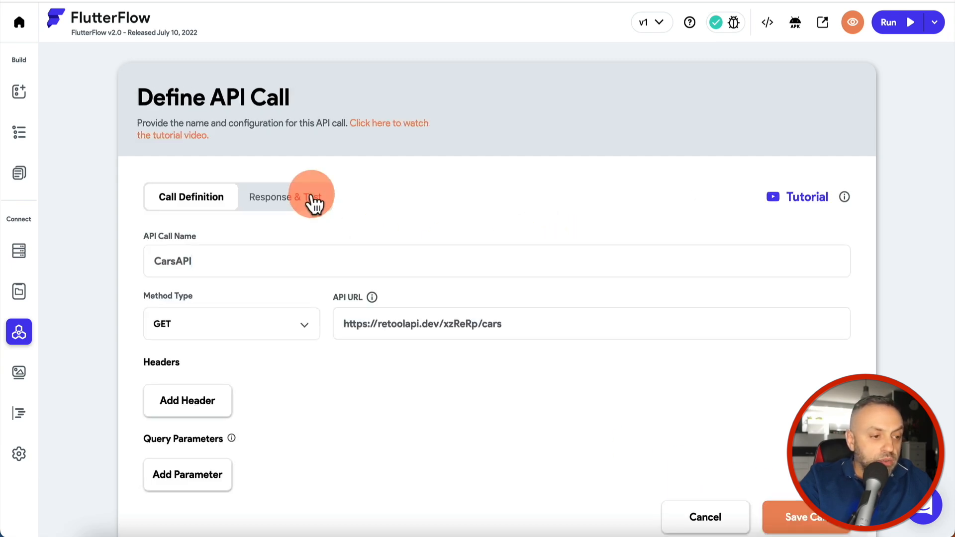
click(313, 202)
scroll(312, 201, down, 4)
click(207, 286)
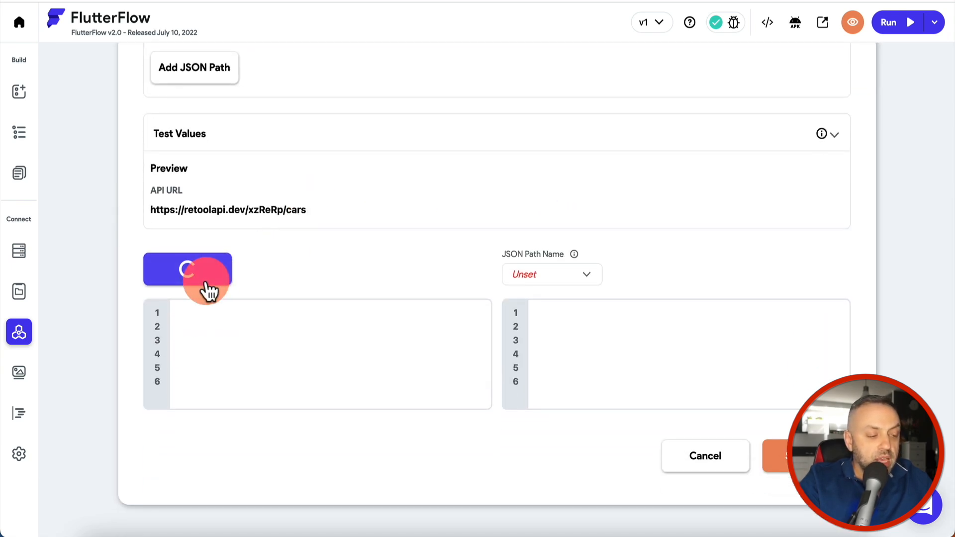
scroll(245, 399, down, 2)
scroll(247, 404, up, 2)
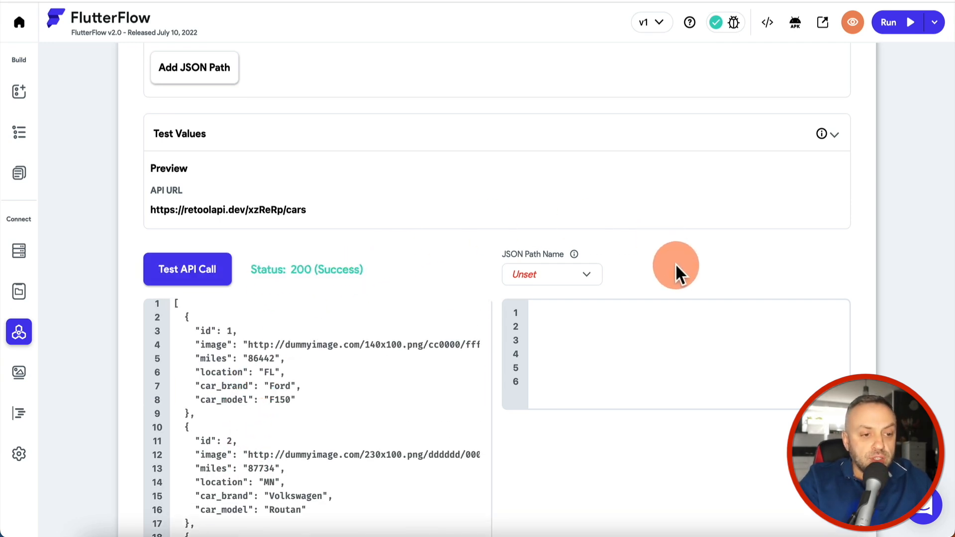
scroll(679, 274, down, 5)
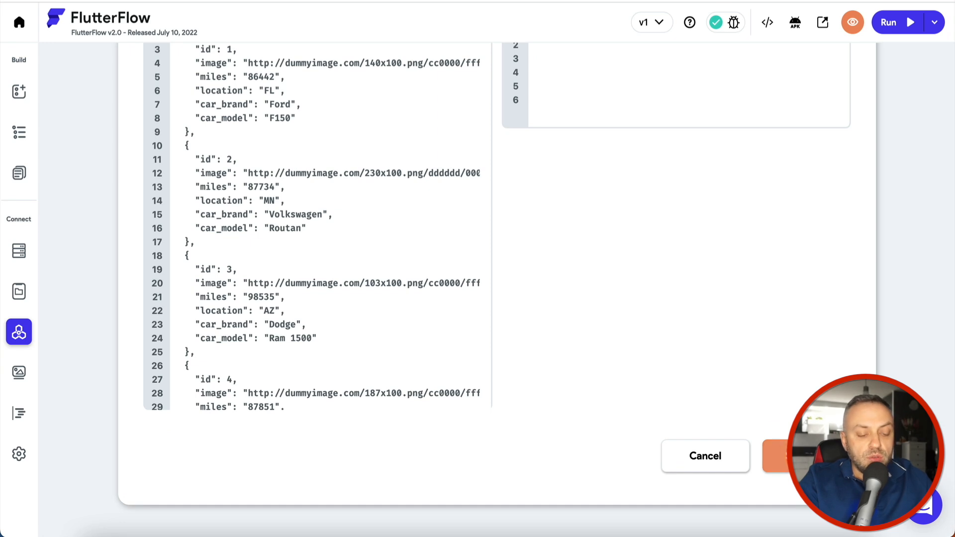
click(778, 456)
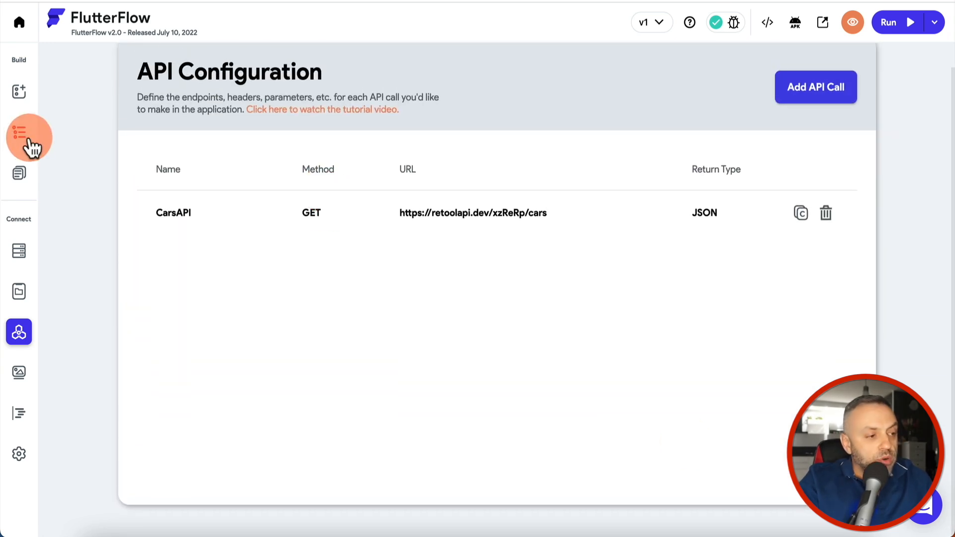
Step: Add a backend query to HomePage with the query type API Call and the call CarsAPI
click(20, 134)
click(94, 86)
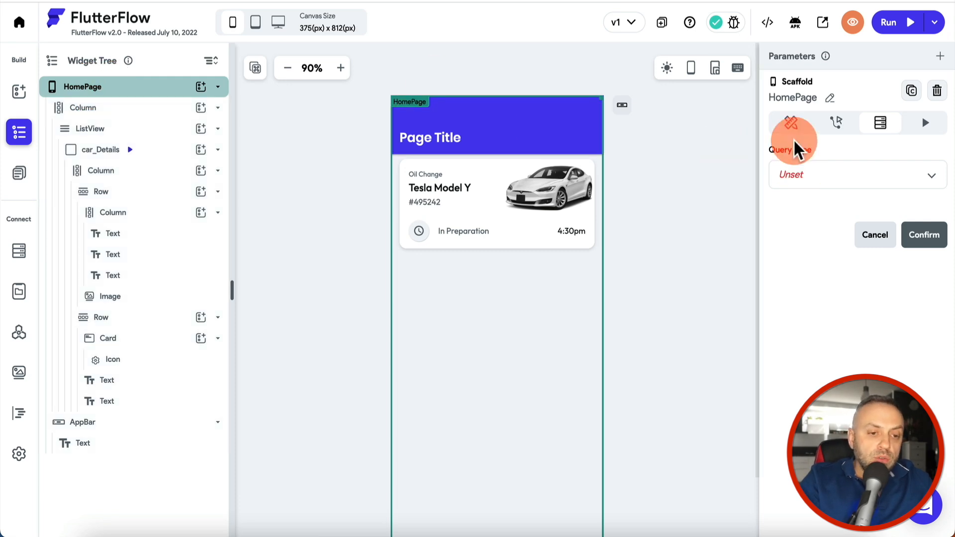
click(791, 126)
click(882, 123)
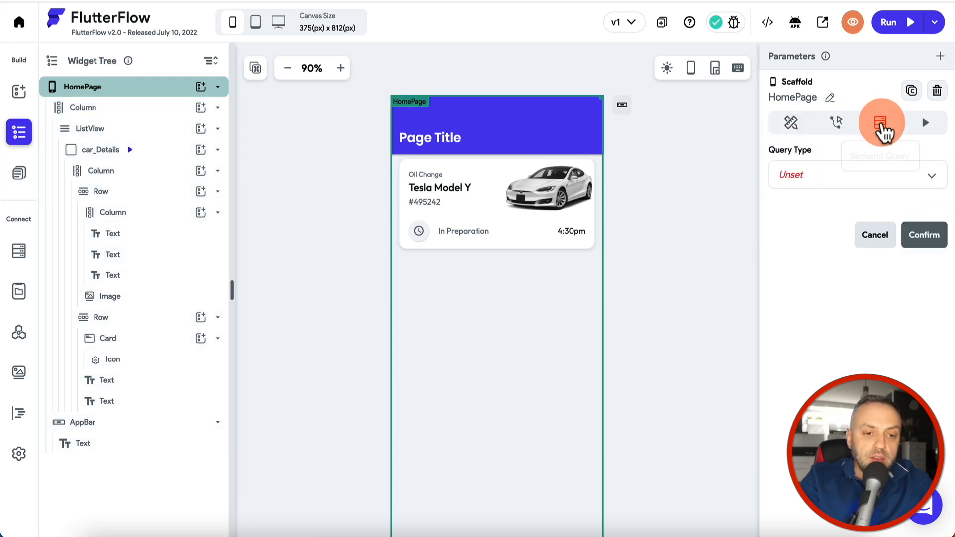
click(814, 179)
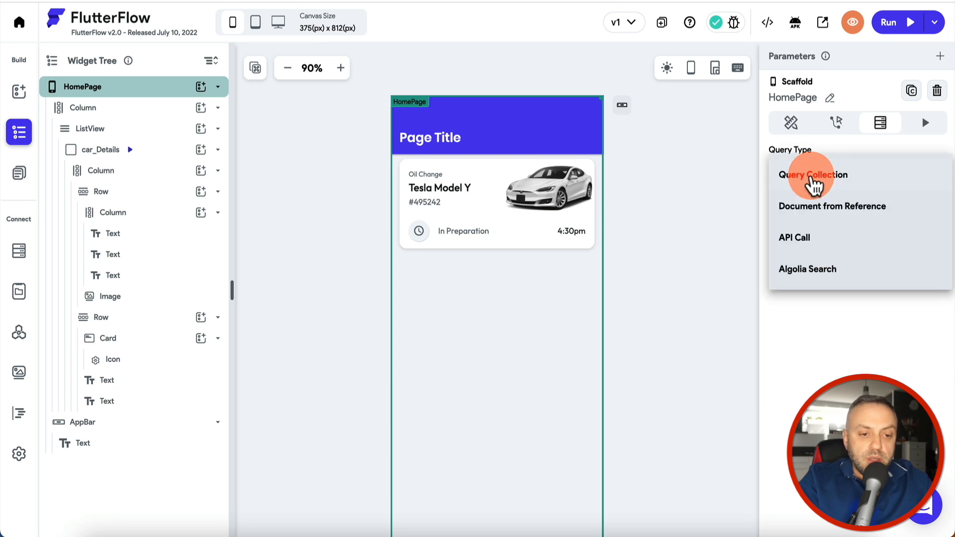
click(804, 244)
click(816, 234)
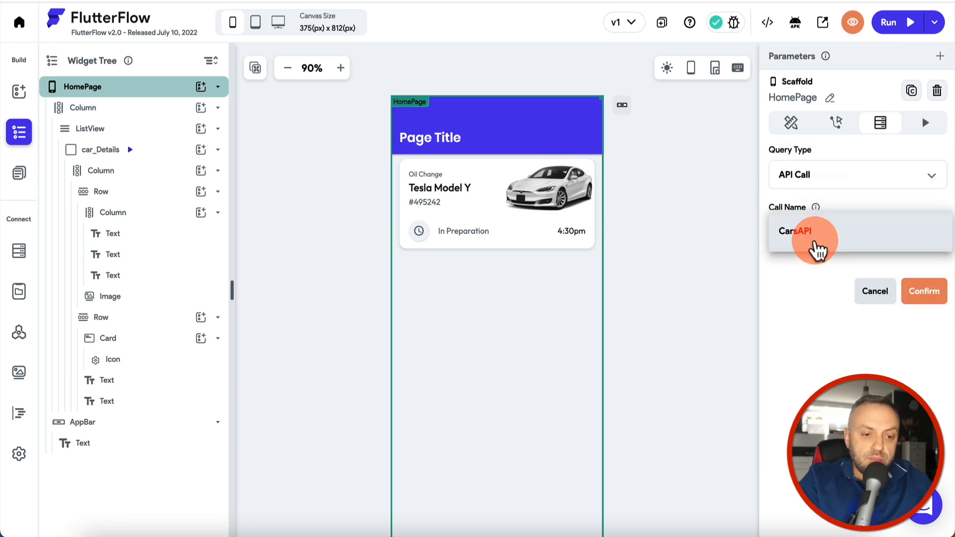
click(820, 240)
click(927, 294)
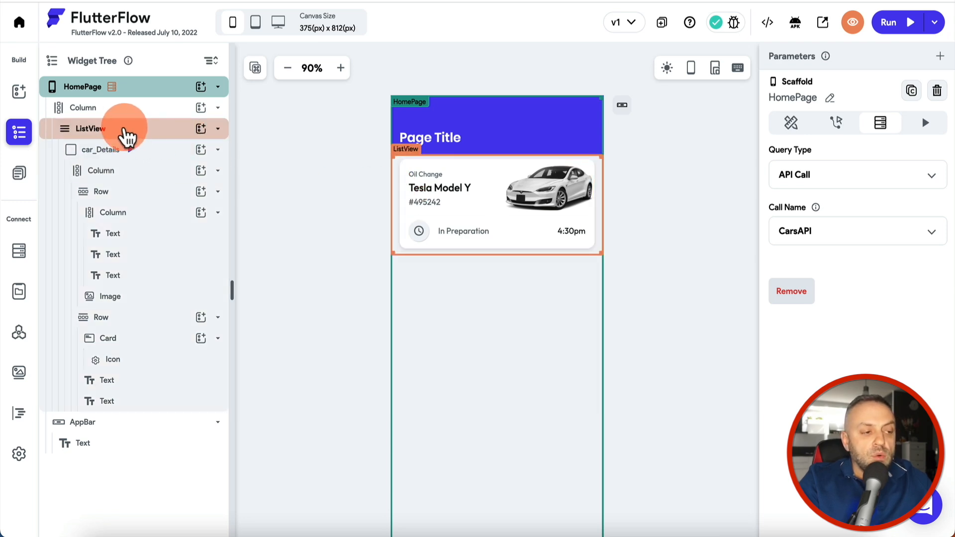
Step: Start generating dynamic children for the ListView, with the variable name items
click(126, 134)
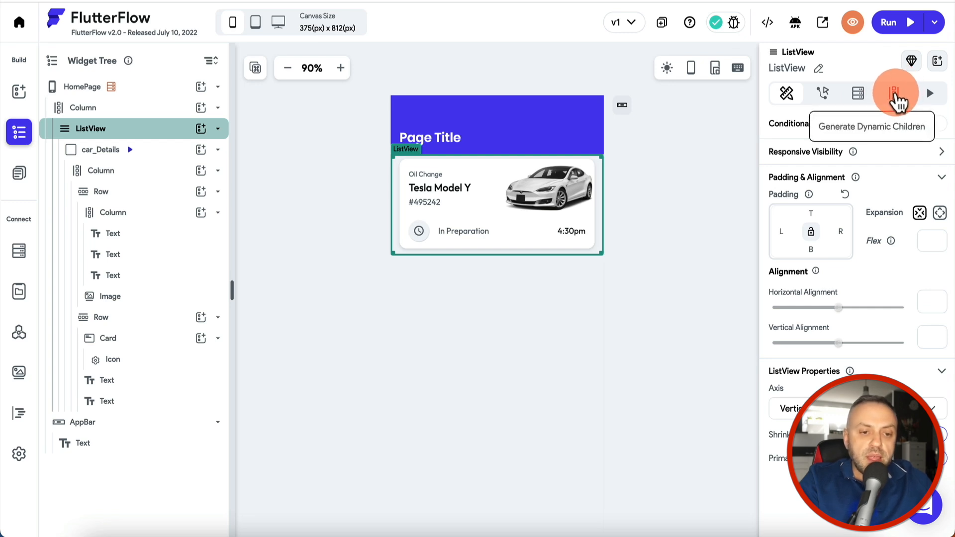
click(895, 97)
click(836, 156)
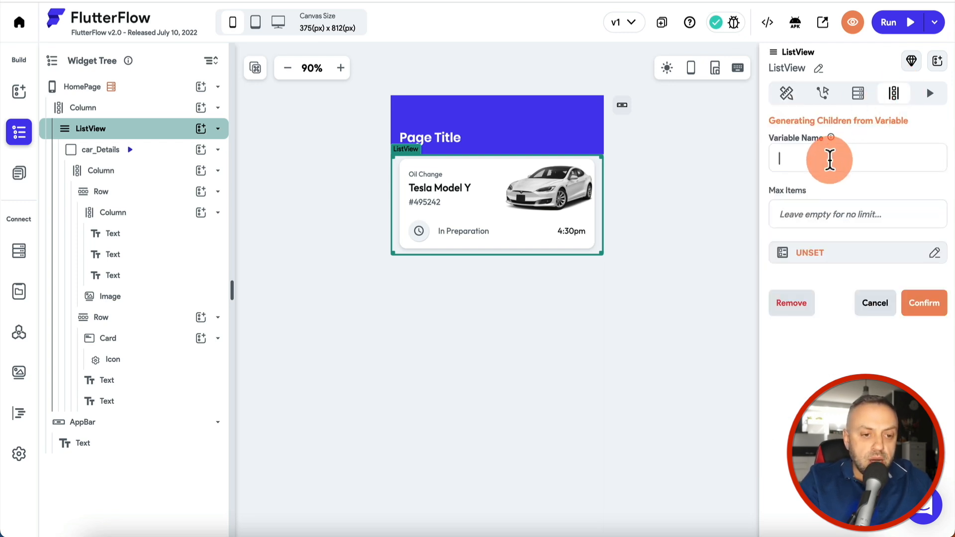
text(items)
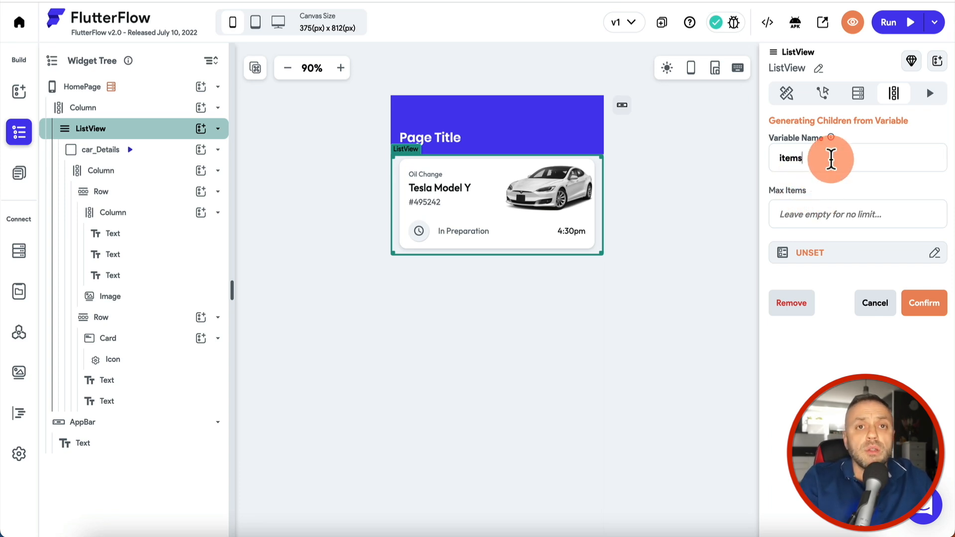
Step: Set the source of the ListView's dynamic children to the CarsAPI Response body and confirm the setup
click(835, 254)
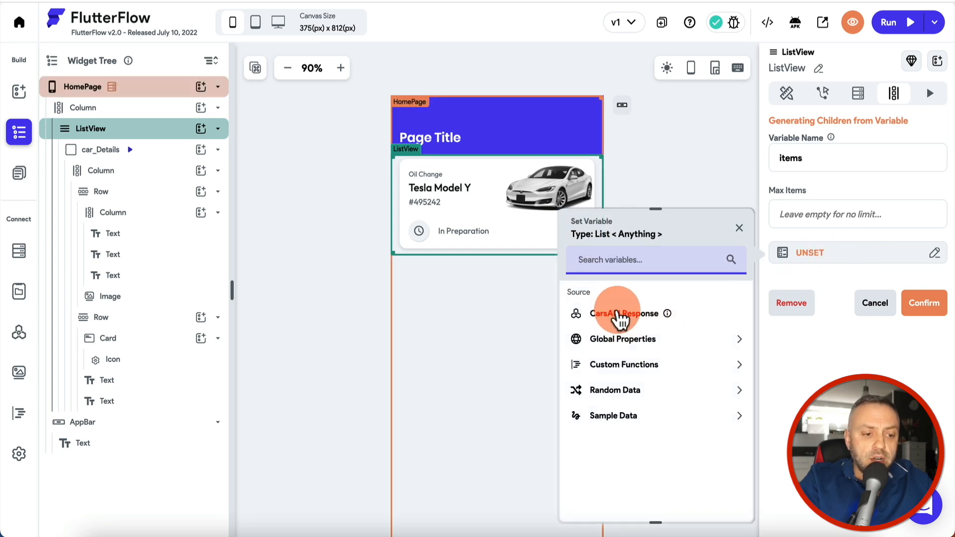
click(621, 320)
click(616, 332)
click(613, 326)
click(721, 501)
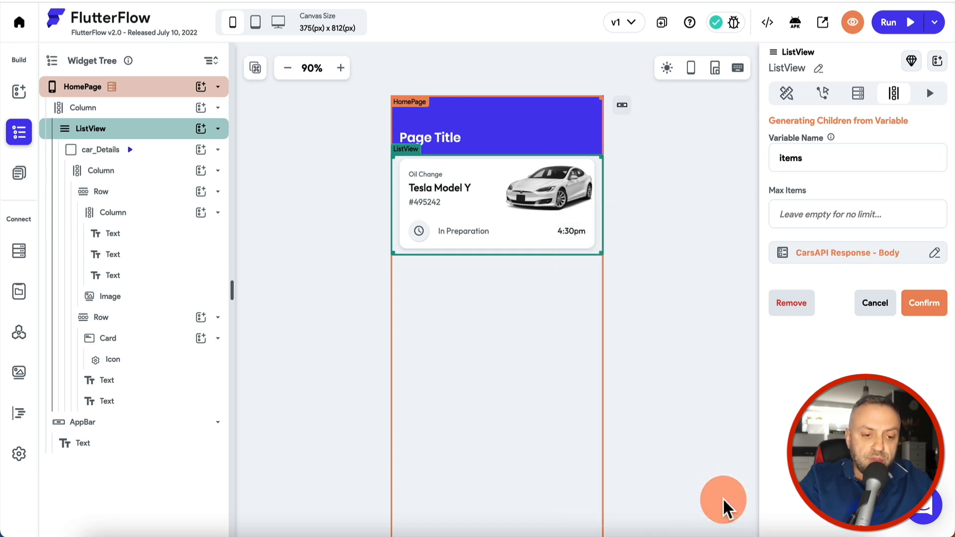
click(911, 306)
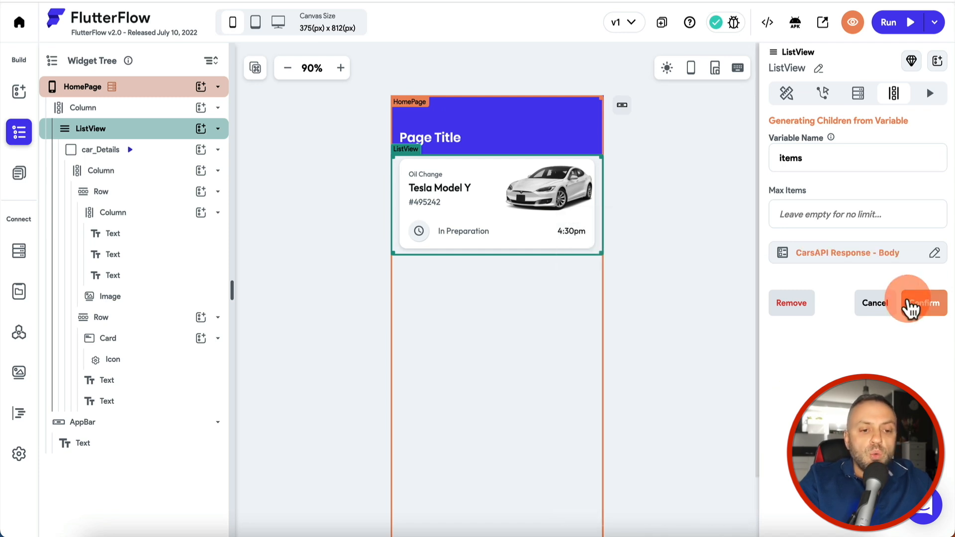
click(876, 371)
click(939, 304)
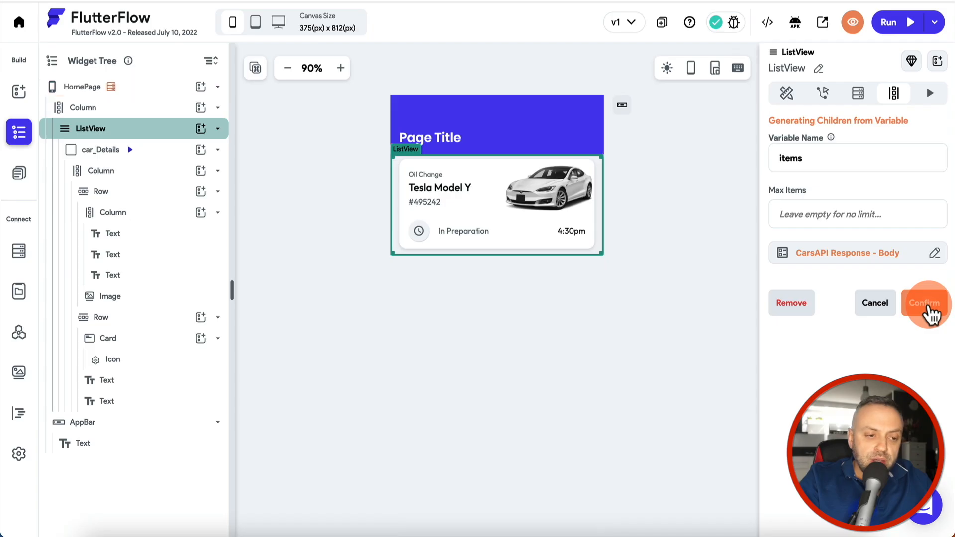
click(562, 332)
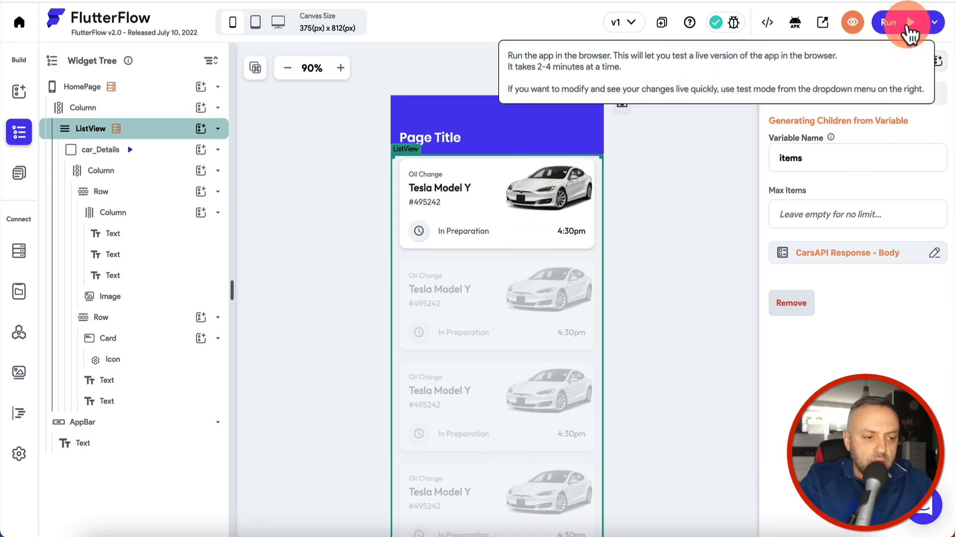
Step: Preview the app and look through the generated list of car cards
click(908, 28)
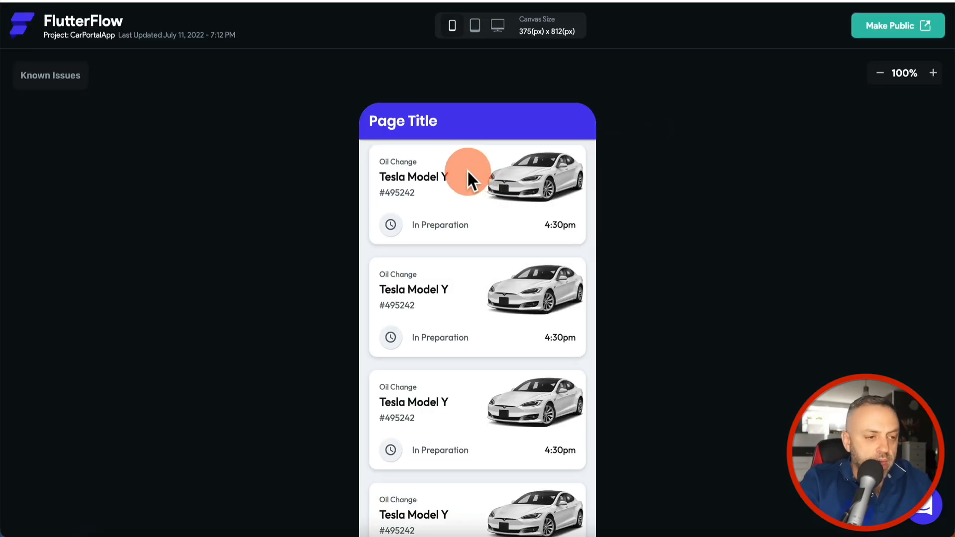
scroll(438, 339, down, 3)
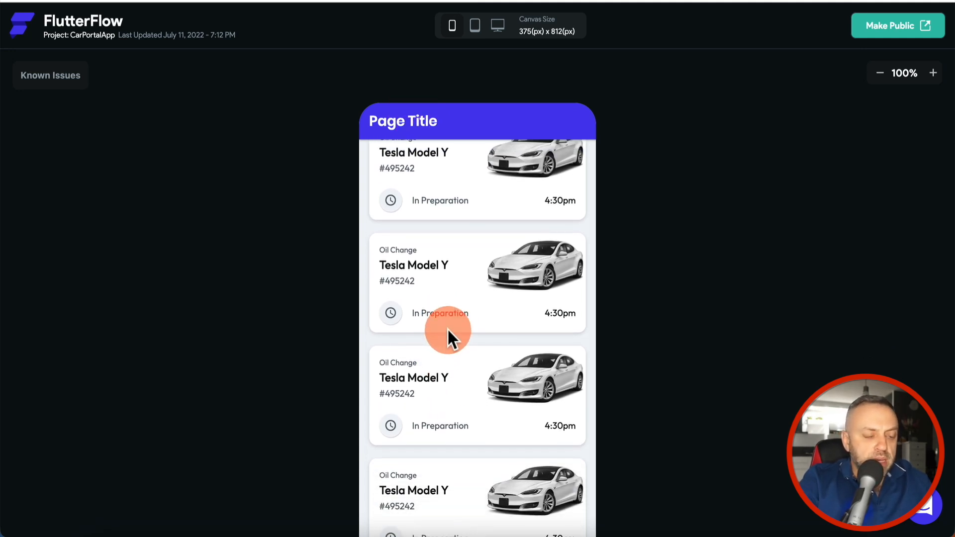
scroll(447, 328, up, 3)
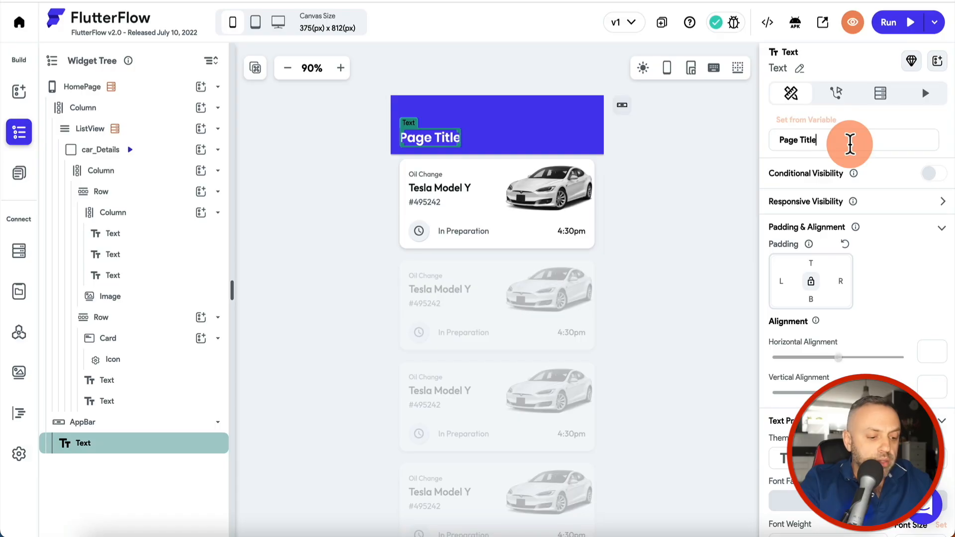
Step: Change the app bar title text to Homepage
text(Homepage)
click(635, 179)
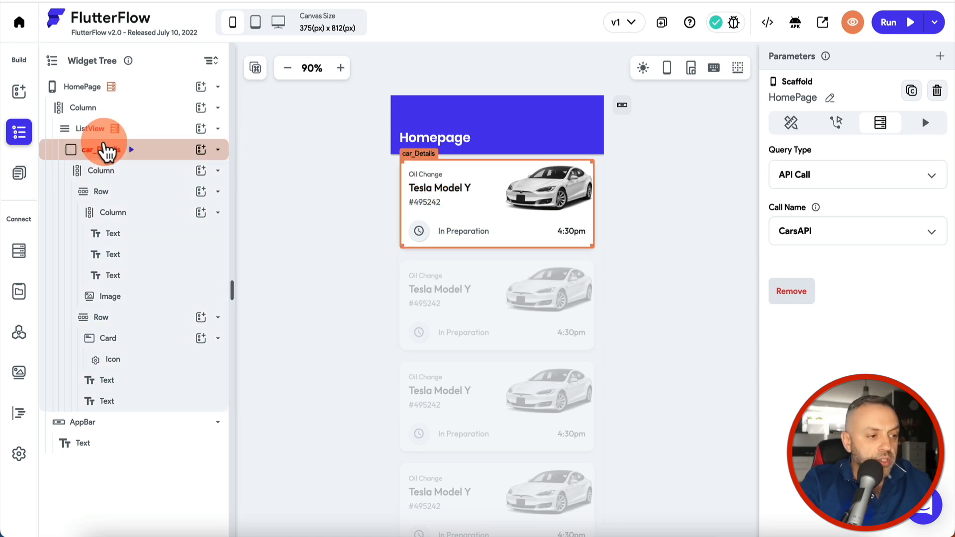
Step: Set the card's Oil Change text from the items Item variable, using the JSON Path option
click(457, 191)
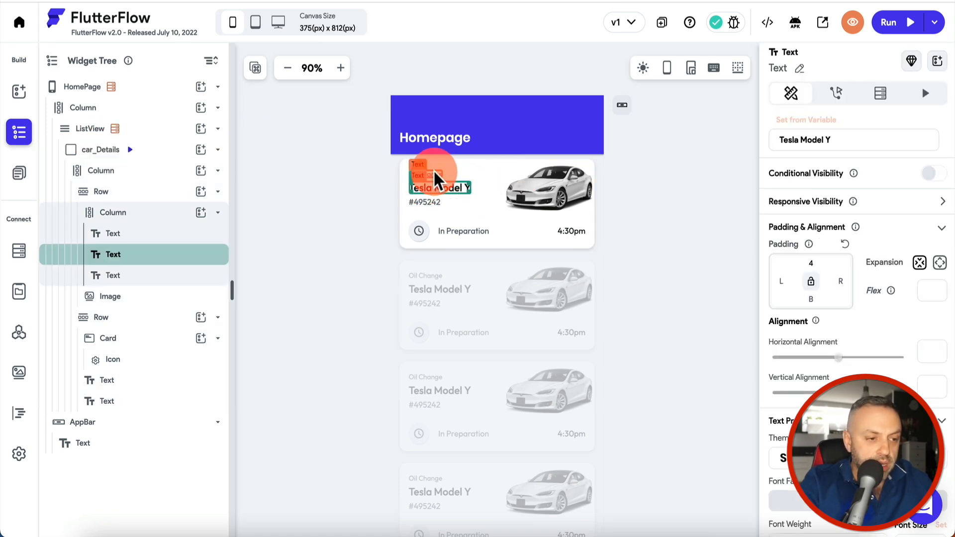
click(344, 181)
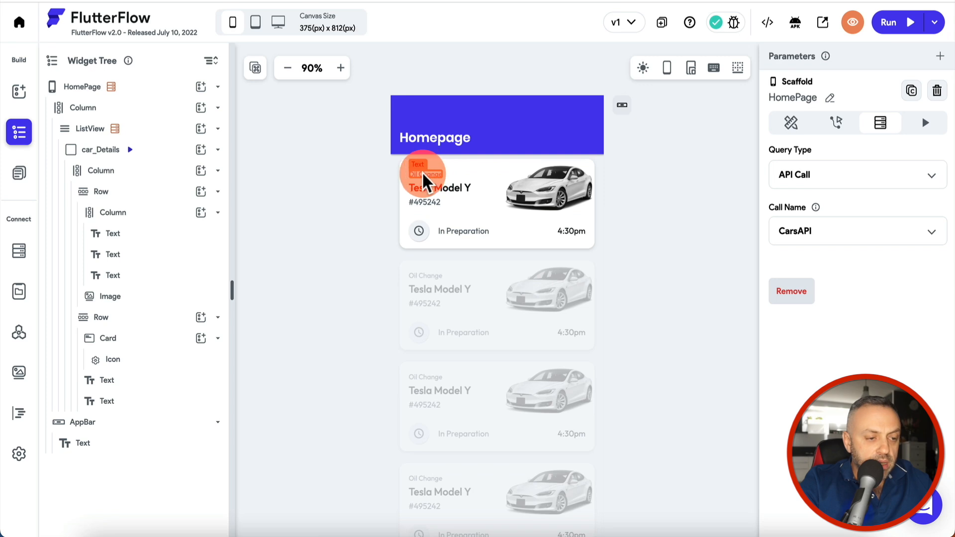
click(424, 173)
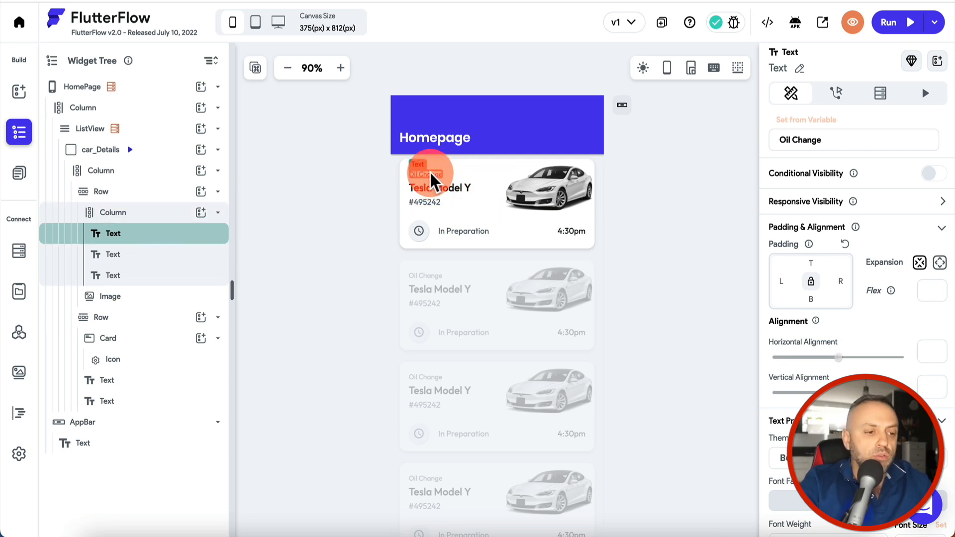
click(813, 119)
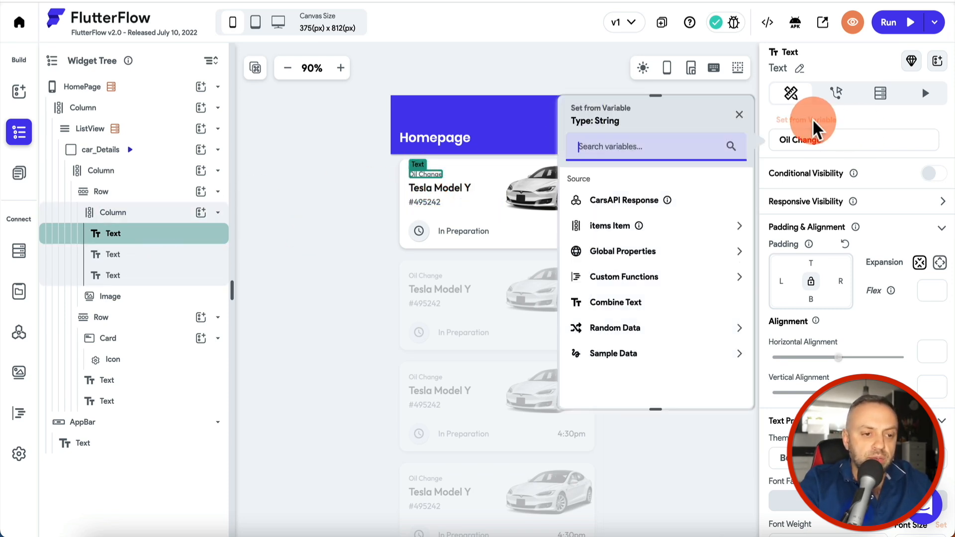
click(615, 226)
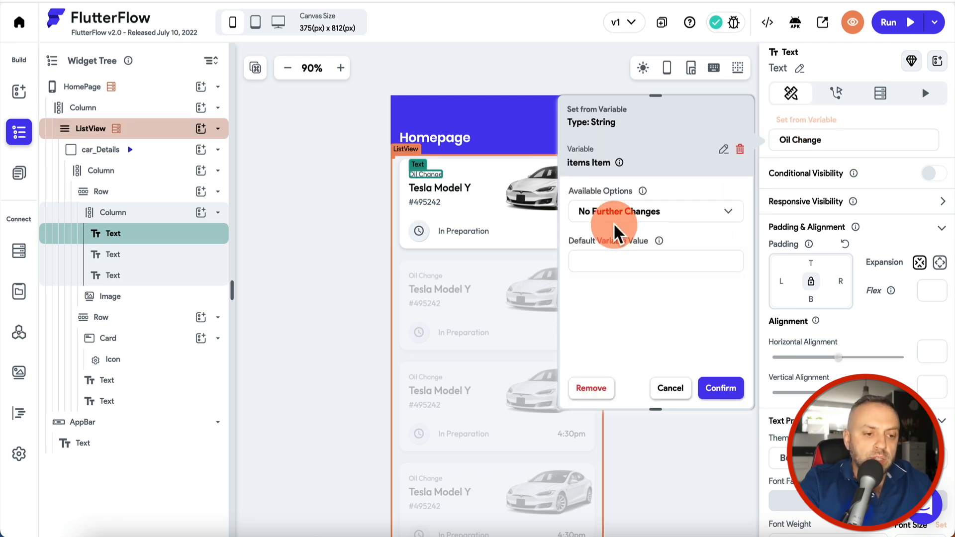
click(647, 213)
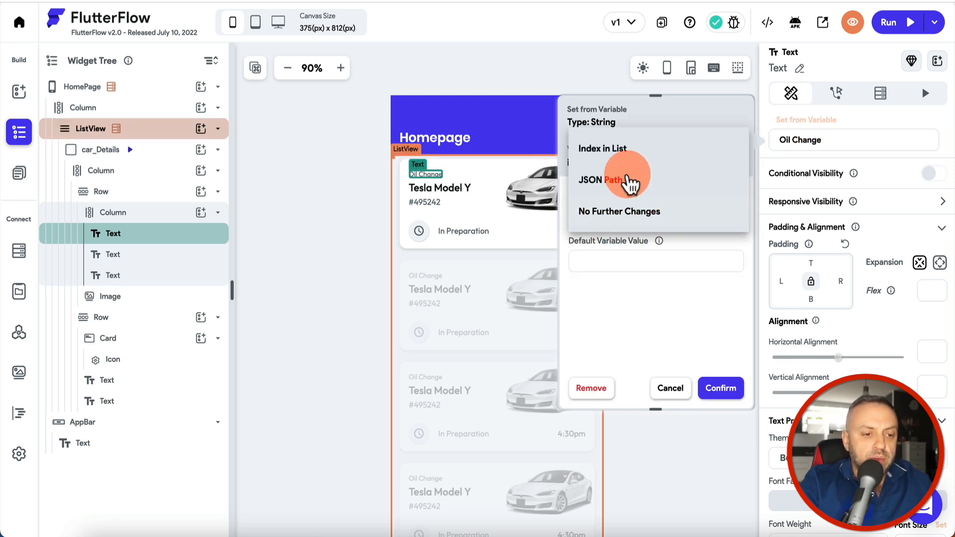
click(628, 185)
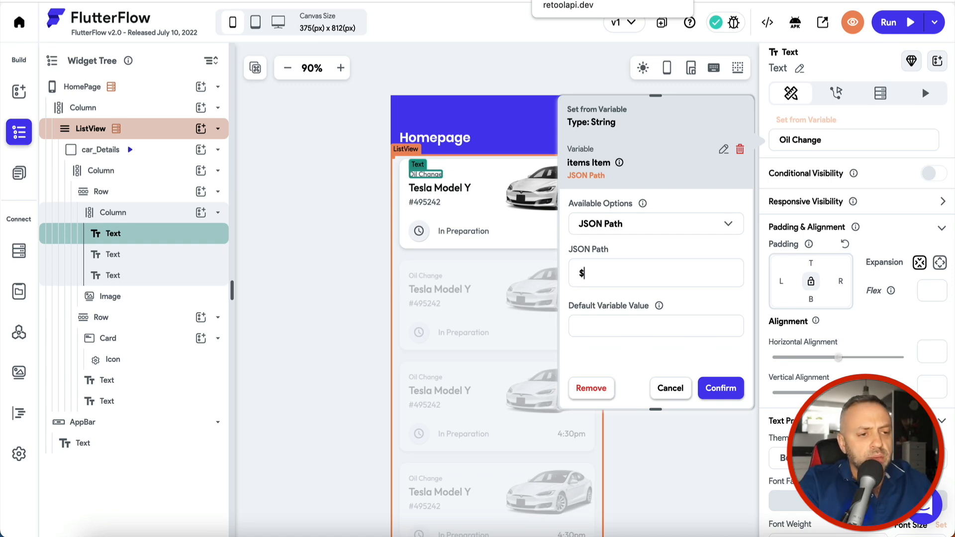
Step: Search for jsonpath in a new browser tab and open the JSONPath Online Evaluator
key(ctrl+t)
text(jsonpath)
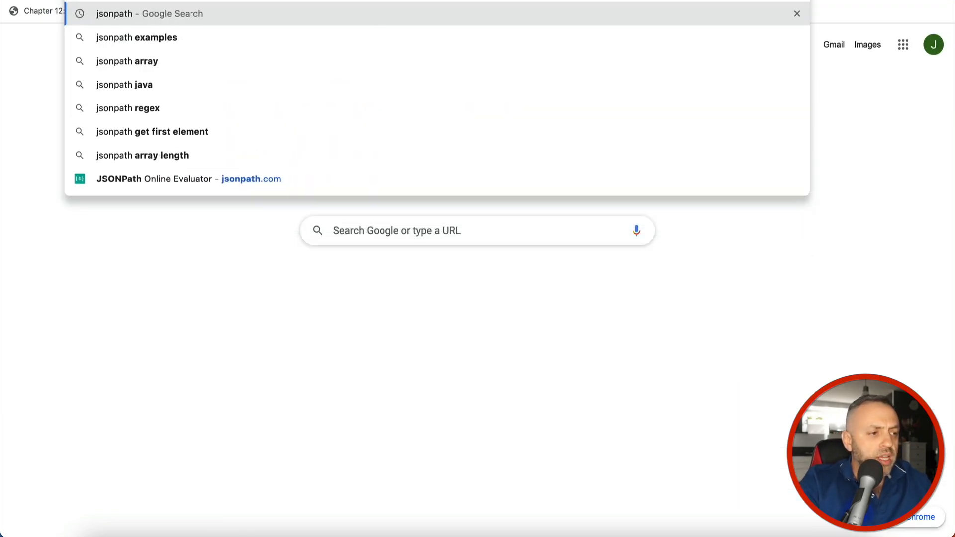
key(Return)
click(134, 126)
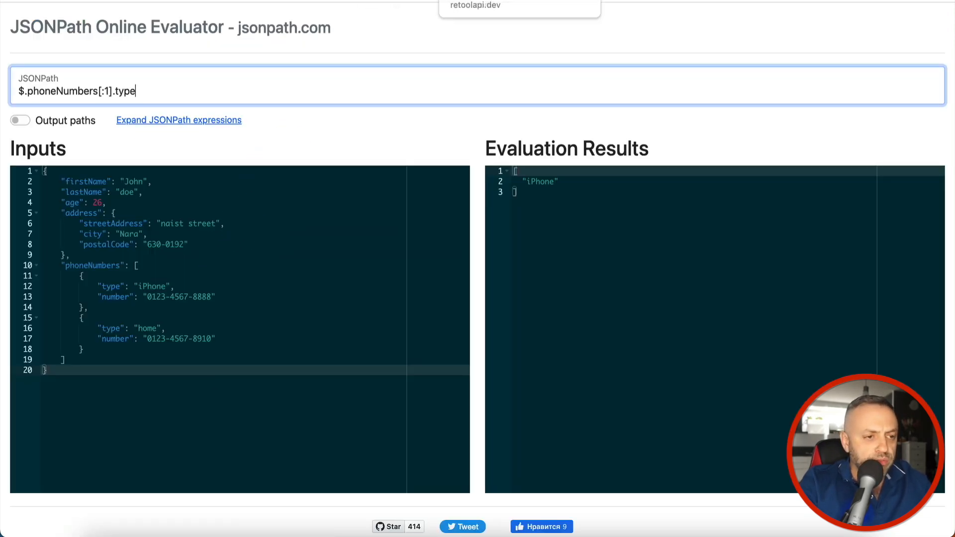
Step: Copy the full cars JSON from the retoolapi.dev tab and replace the evaluator's sample input with it
click(518, 0)
key(super+a)
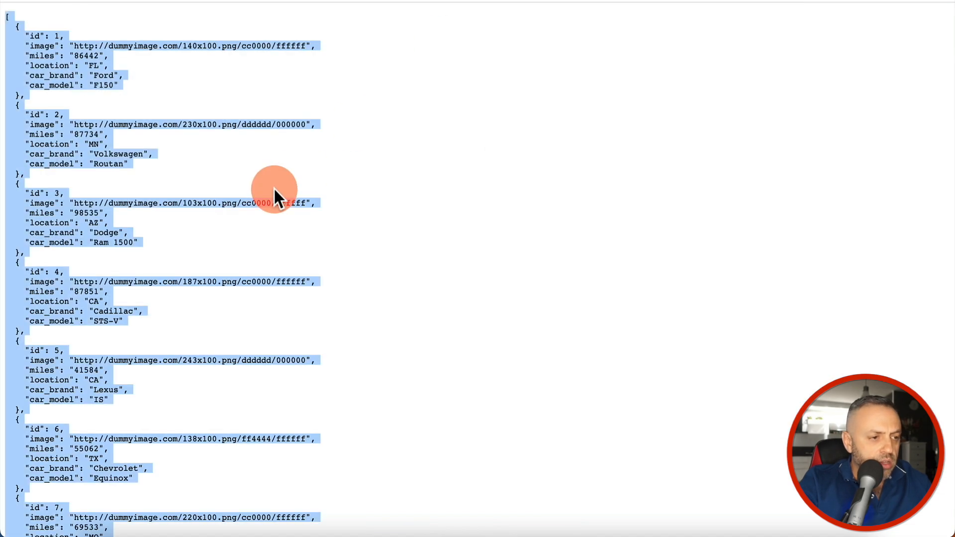
key(super+c)
click(428, 0)
click(286, 276)
key(super+a)
key(super+v)
scroll(286, 276, up, 15)
scroll(286, 276, up, 15)
Step: Evaluate the expression $[0].image on the cars data, then replace image with car_brand
drag(142, 92, 31, 94)
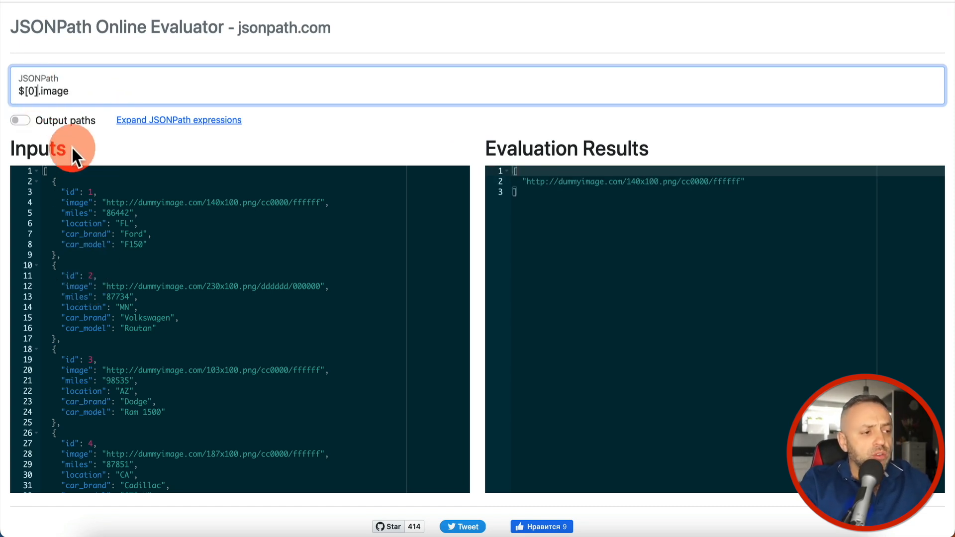
double_click(47, 91)
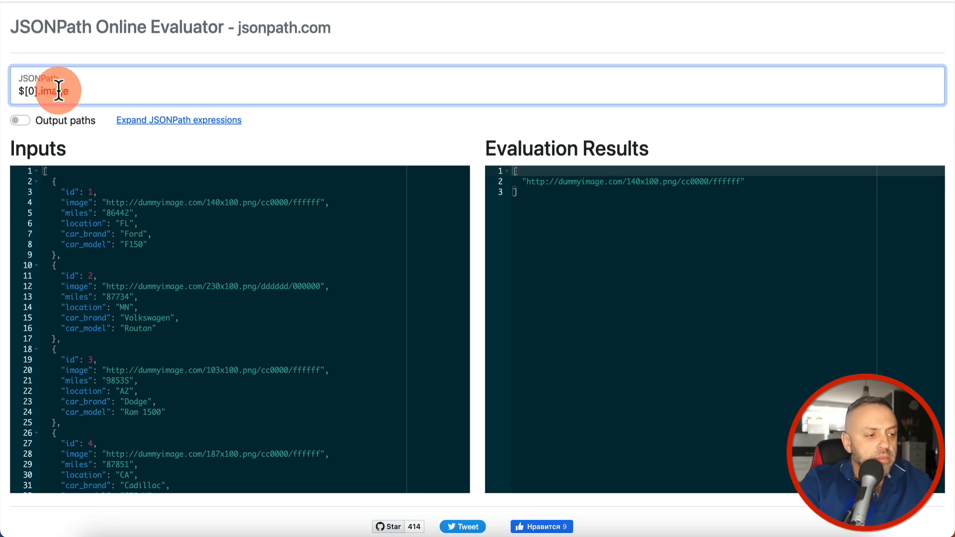
text(car_brand)
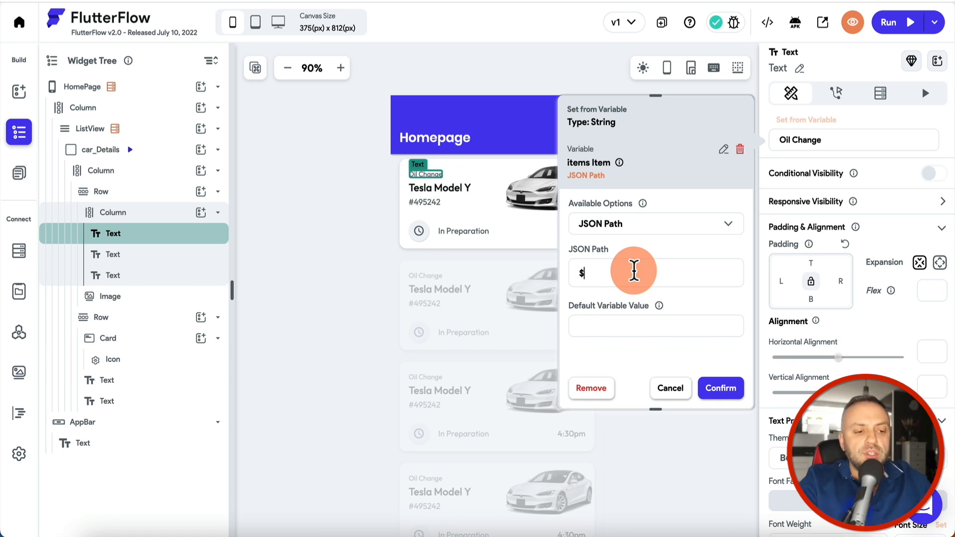
Step: Back in FlutterFlow, complete the text's JSON path as $.car_brand and confirm the variable
text(.)
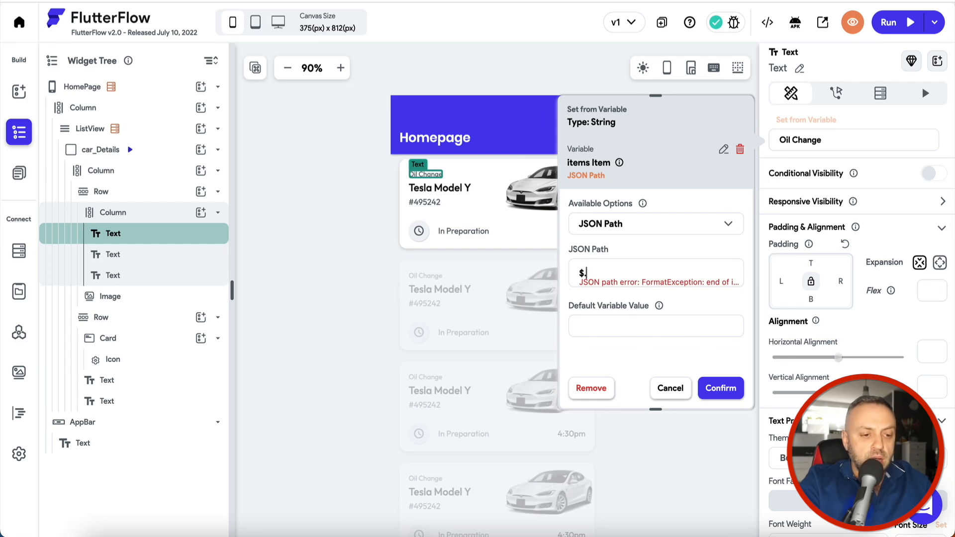
text(car_bran)
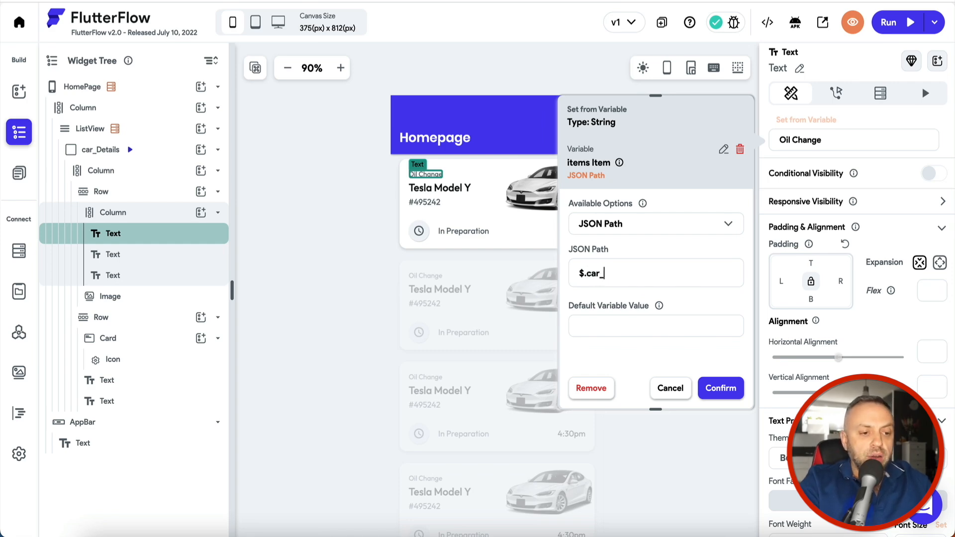
text(d)
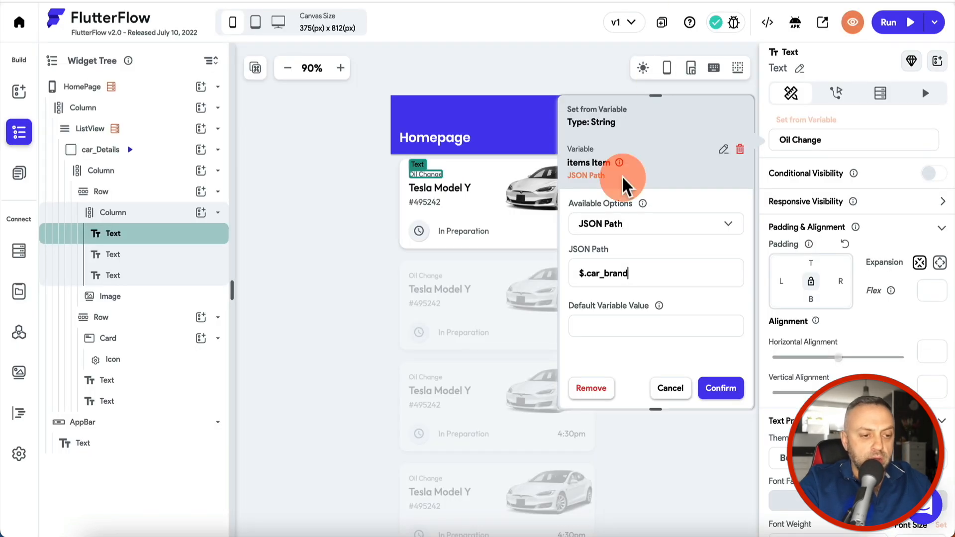
click(721, 388)
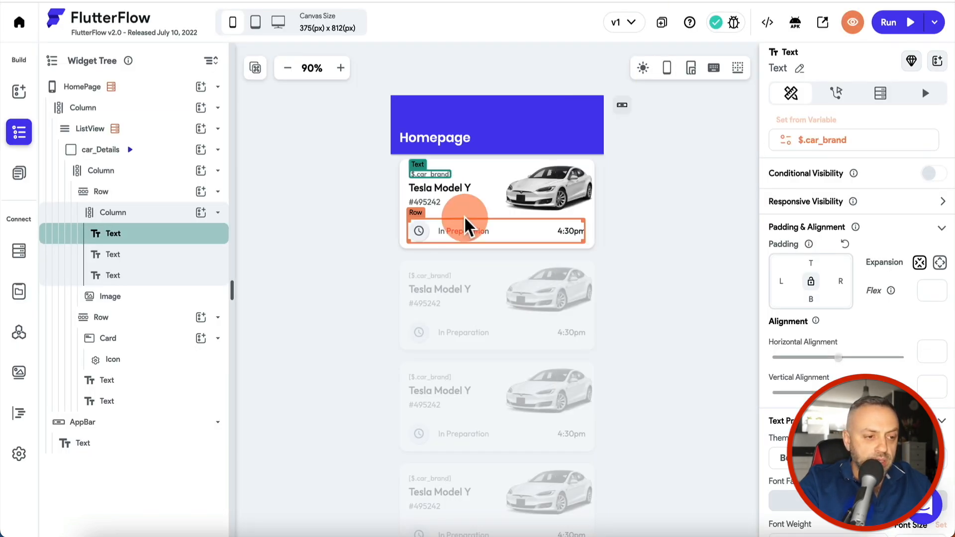
Step: Bind the card's Tesla Model Y text to items Item with JSON path $.car_model, and run the app
click(447, 184)
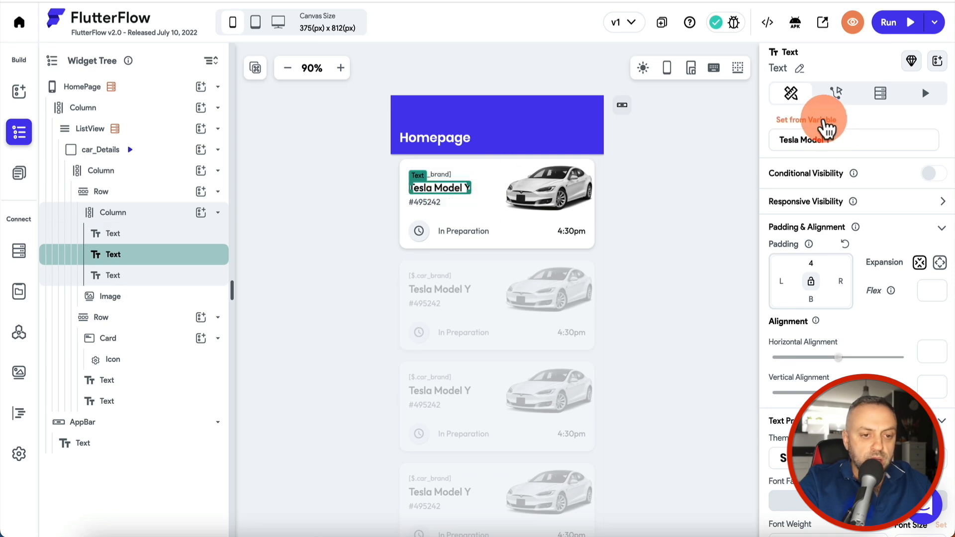
click(822, 118)
click(617, 226)
click(657, 211)
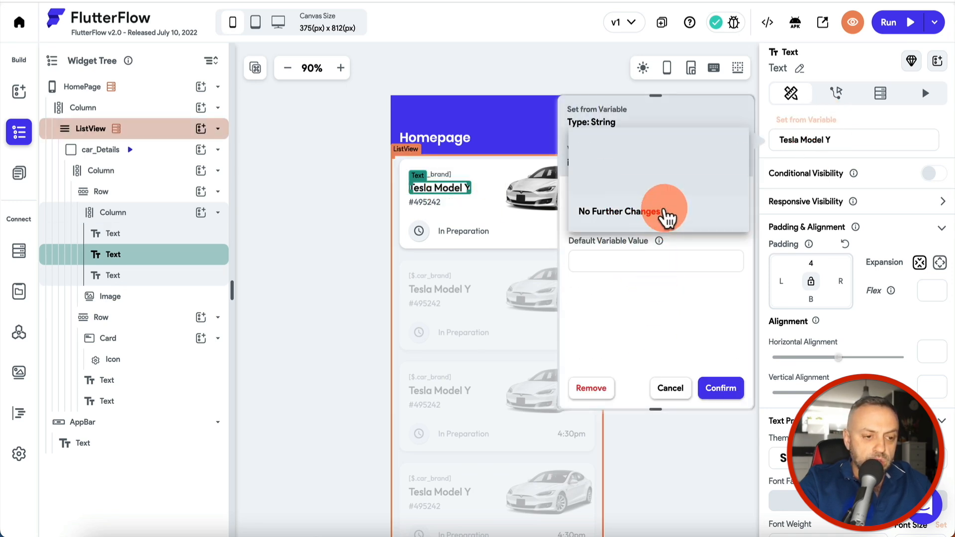
click(657, 187)
click(633, 273)
text(.)
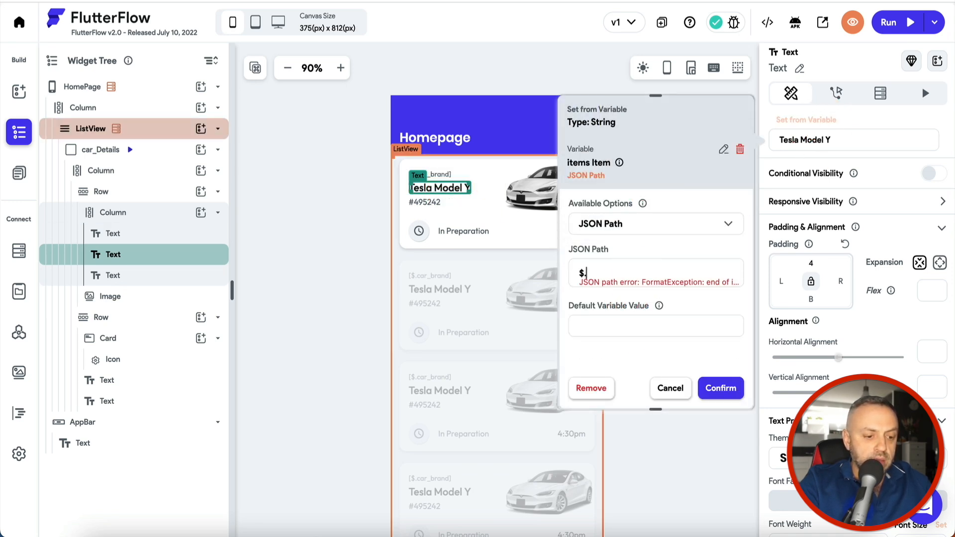
text(car_model)
click(709, 388)
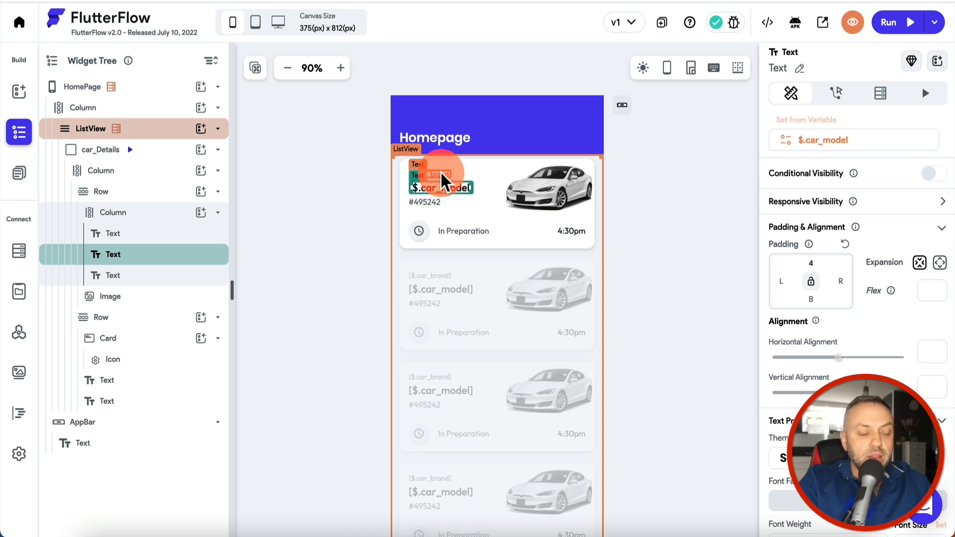
click(659, 174)
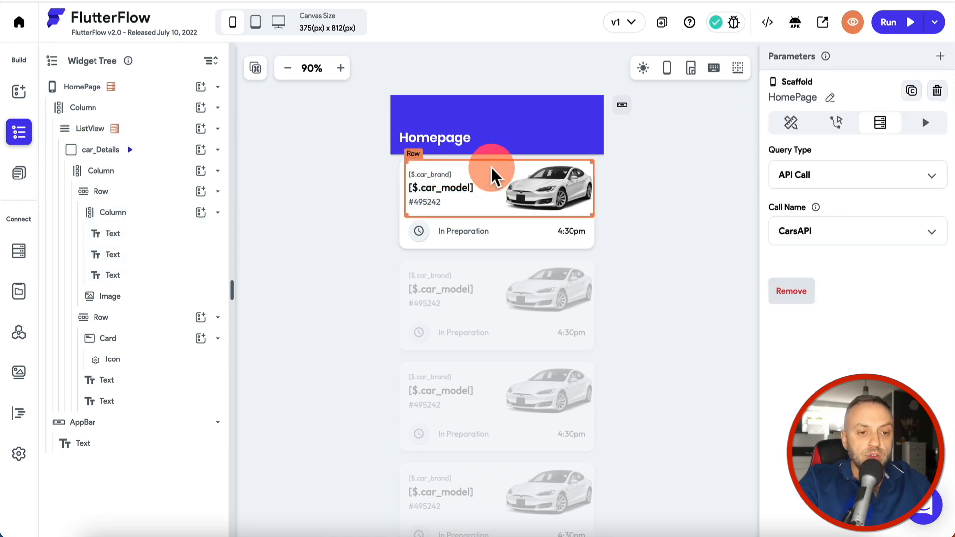
click(916, 20)
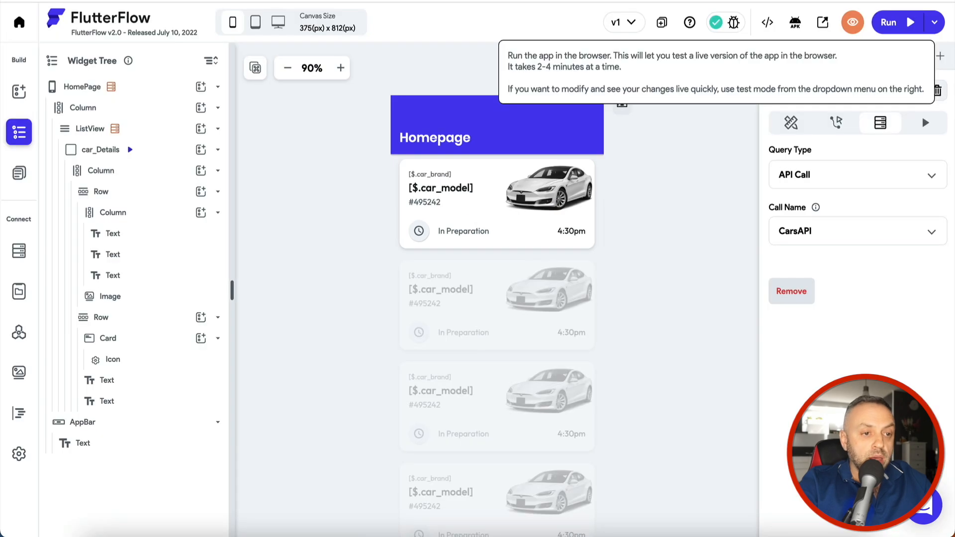
Step: Bind the card image's path to items Item using the JSON path $.image and confirm the variable
click(558, 198)
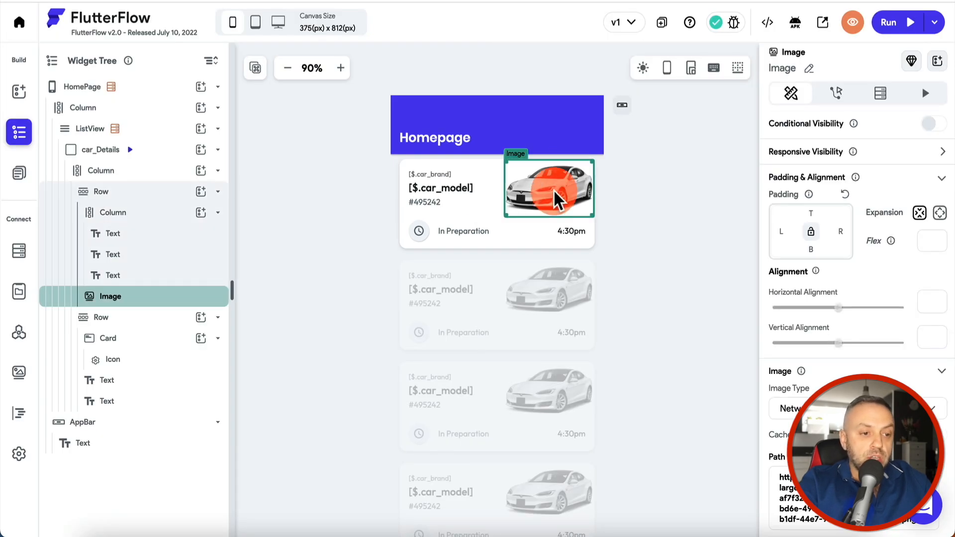
scroll(787, 369, down, 2)
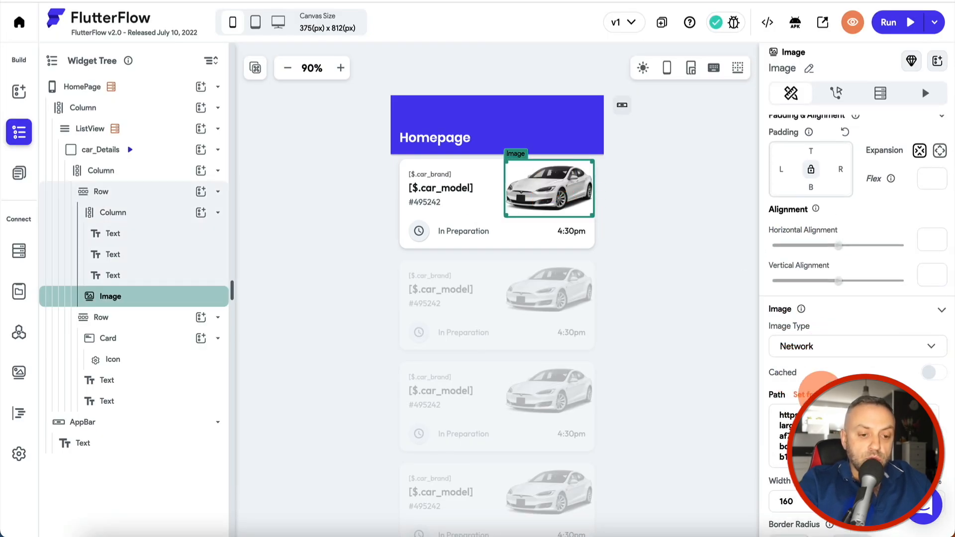
click(819, 391)
click(617, 347)
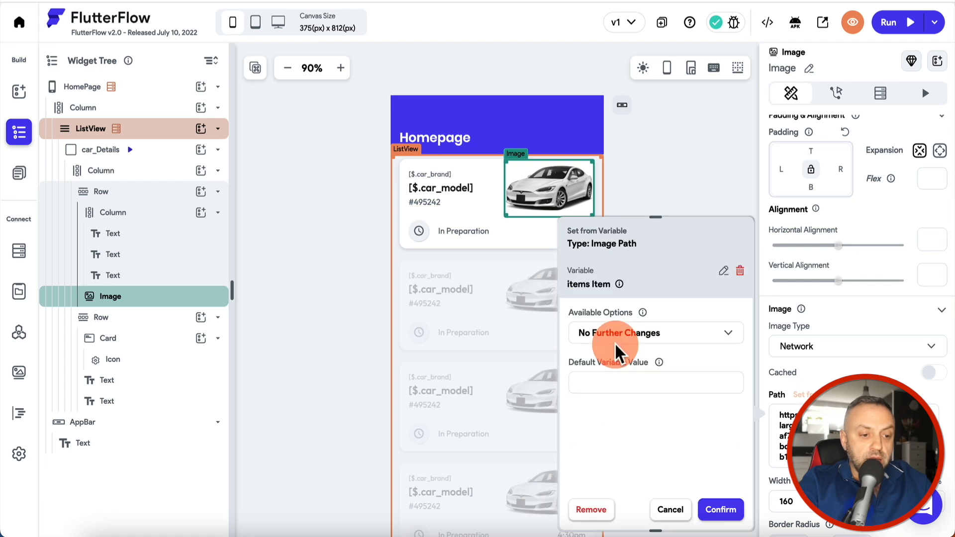
click(631, 338)
click(635, 312)
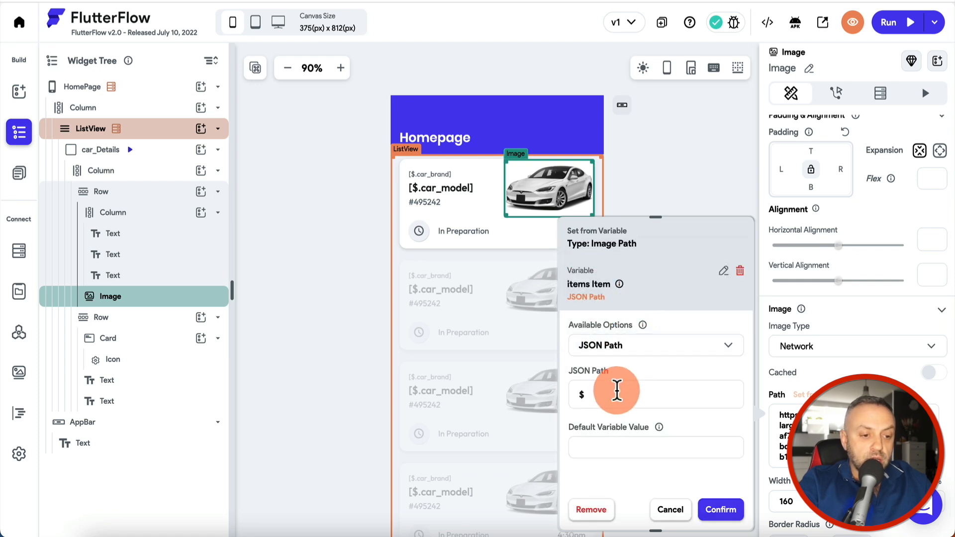
text(.image)
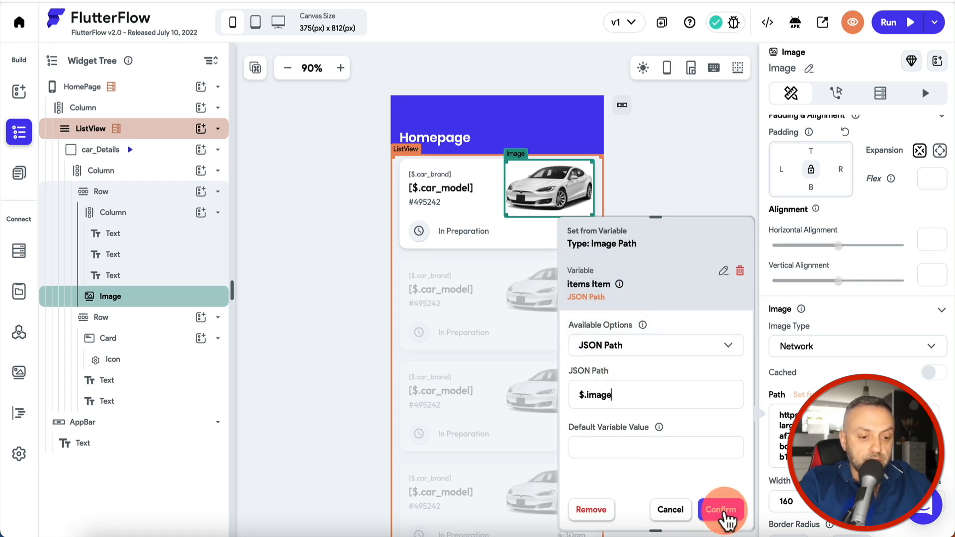
click(721, 510)
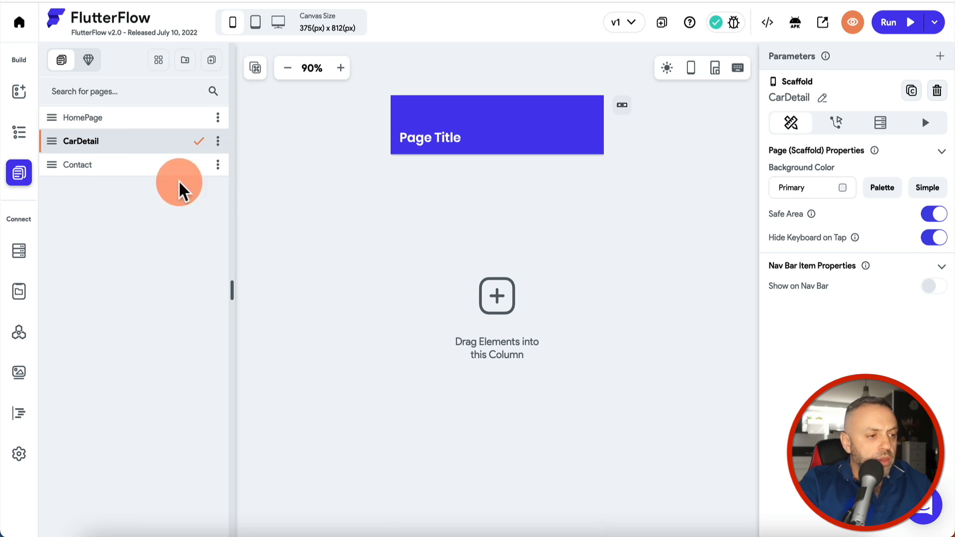
Step: Insert the Car Details card template into the CarDetail page's main column
click(20, 134)
click(132, 109)
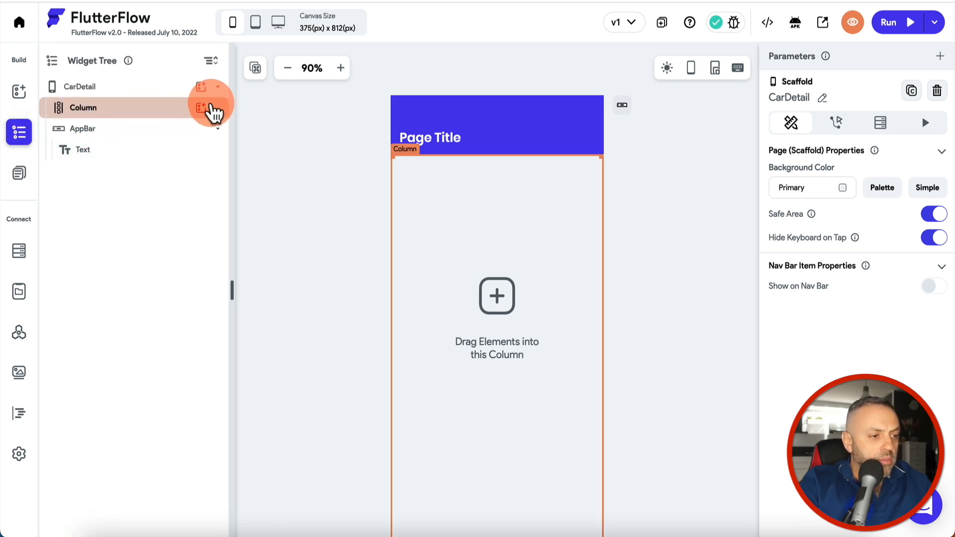
click(211, 107)
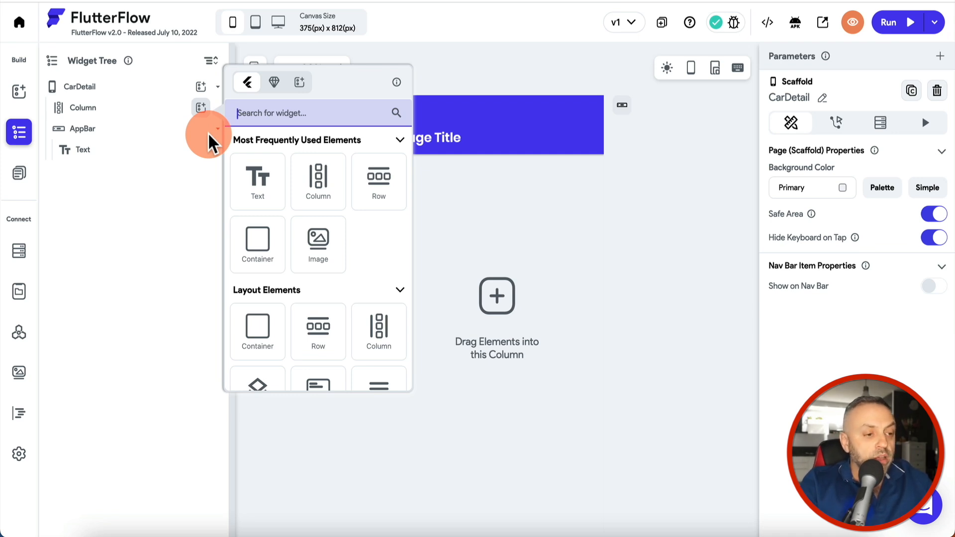
click(299, 83)
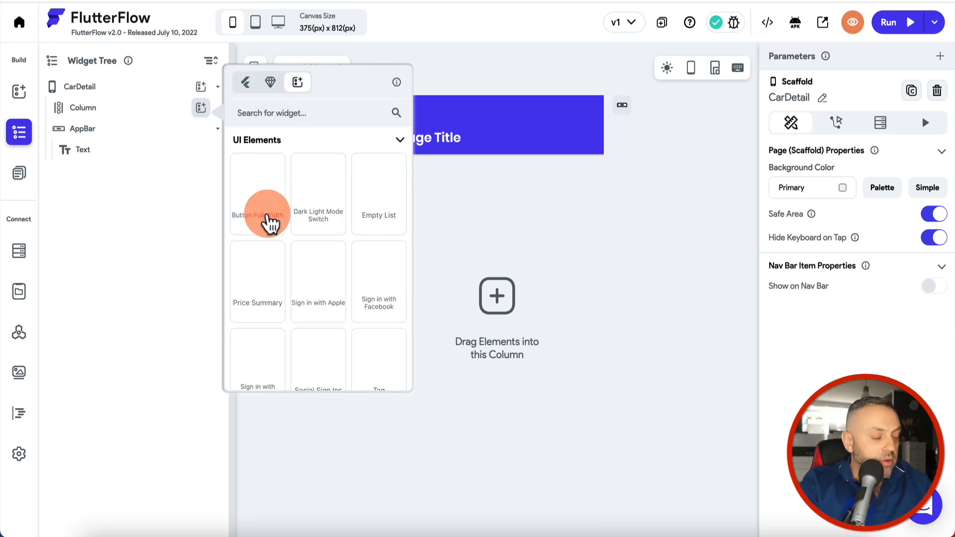
scroll(270, 224, down, 5)
scroll(270, 224, down, 10)
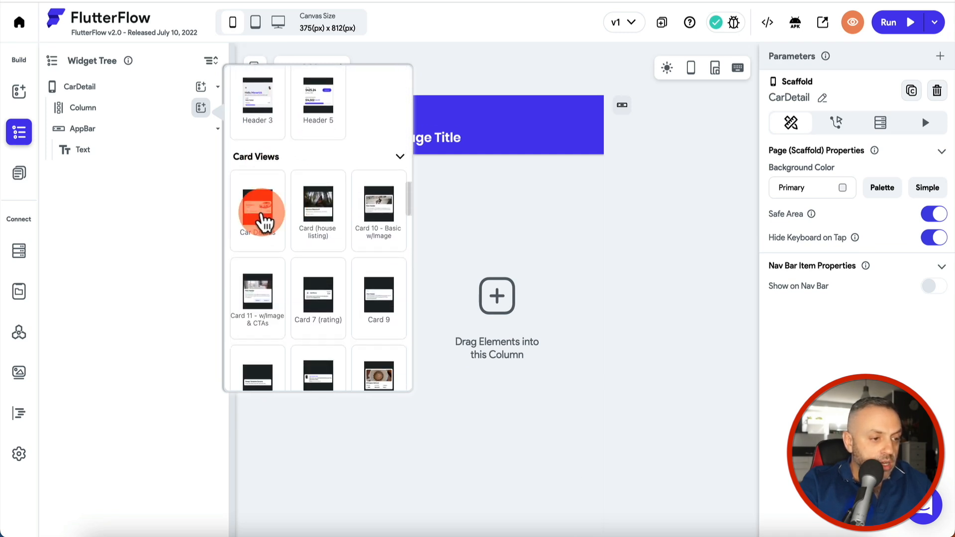
click(264, 219)
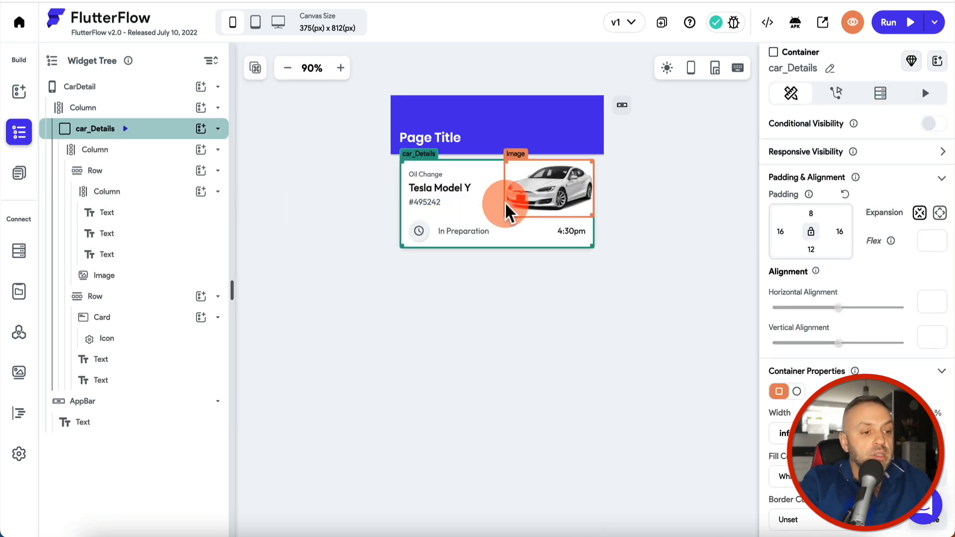
click(443, 137)
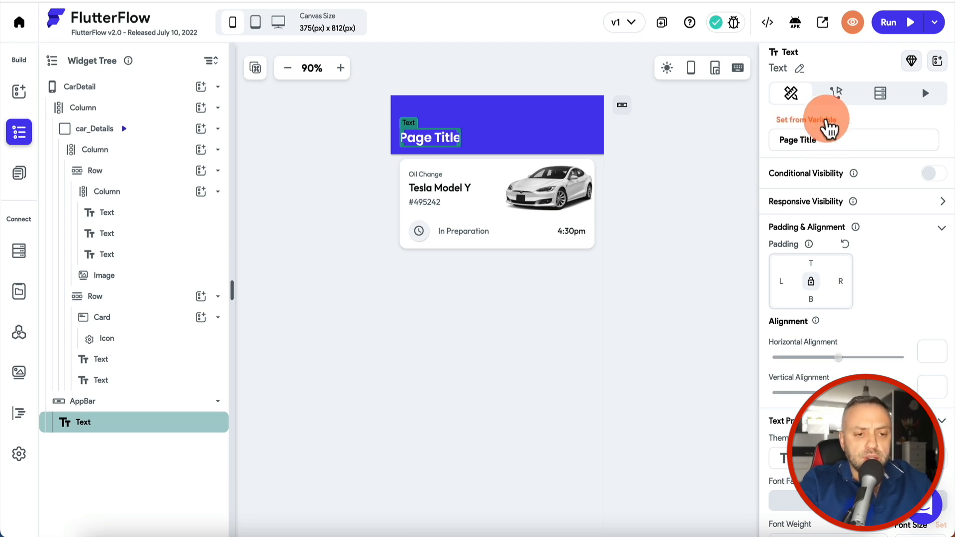
click(828, 127)
click(450, 136)
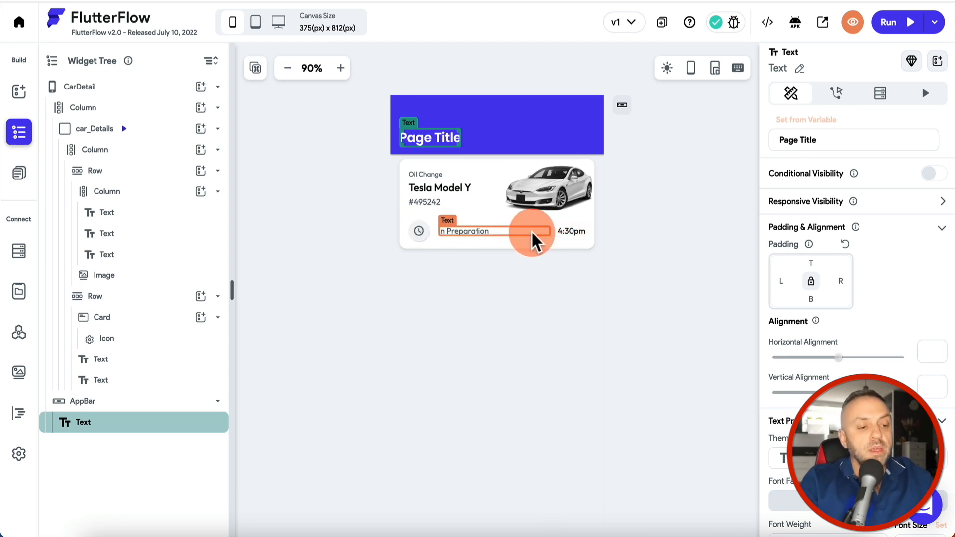
Step: Set the height of the car_Details container on the CarDetail page to 500 px
click(402, 169)
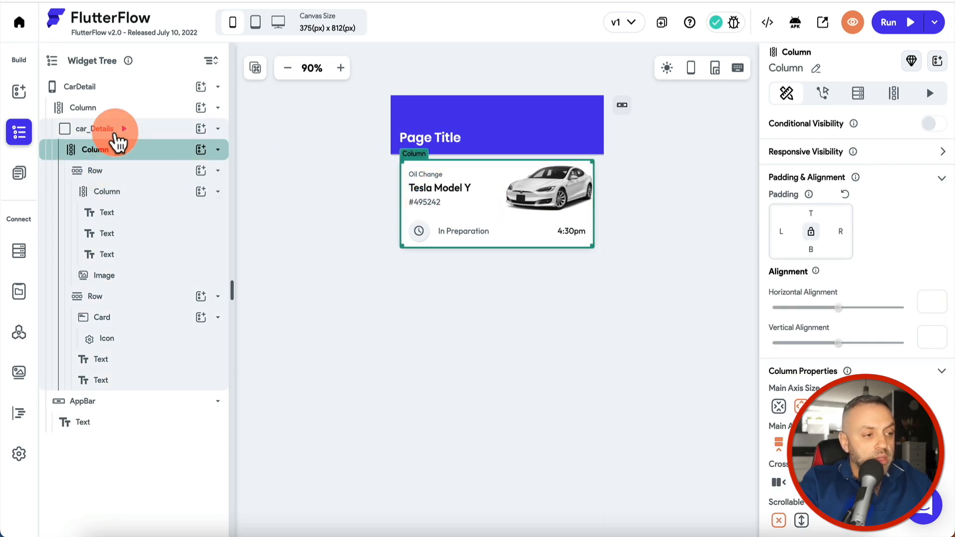
click(95, 129)
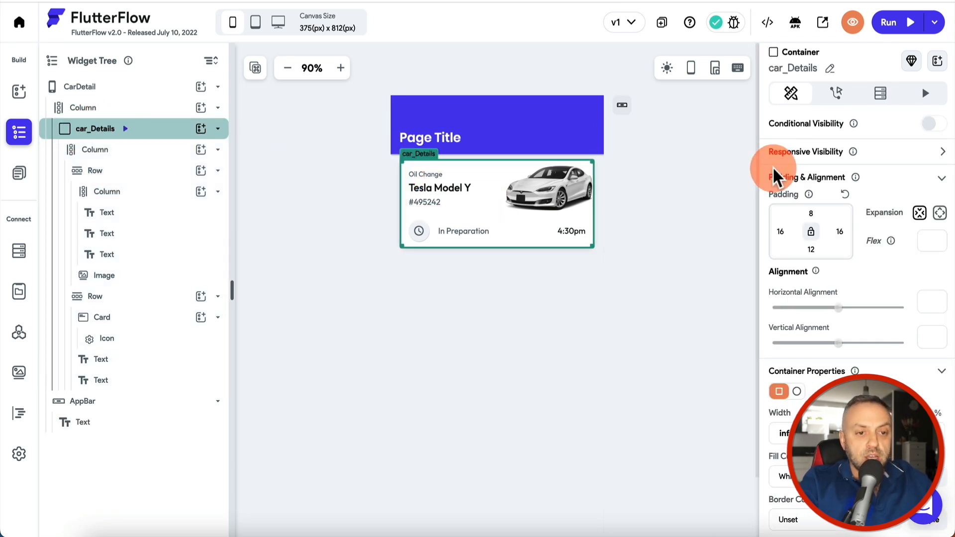
scroll(836, 362, down, 3)
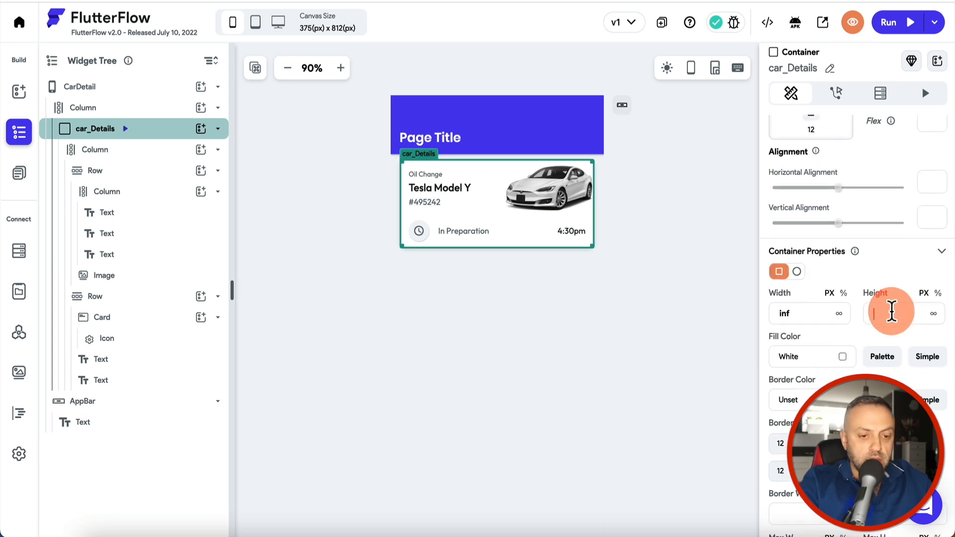
click(891, 312)
text(200)
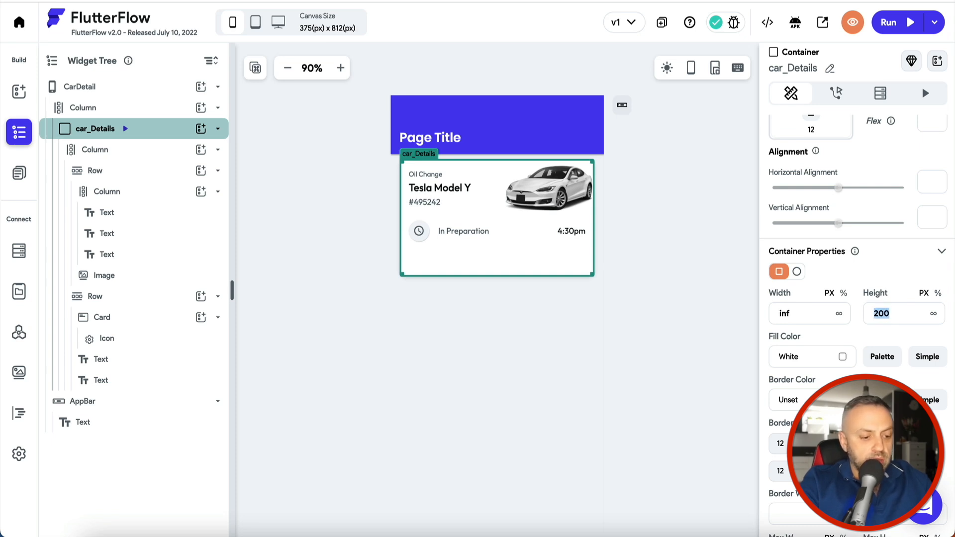
text(500)
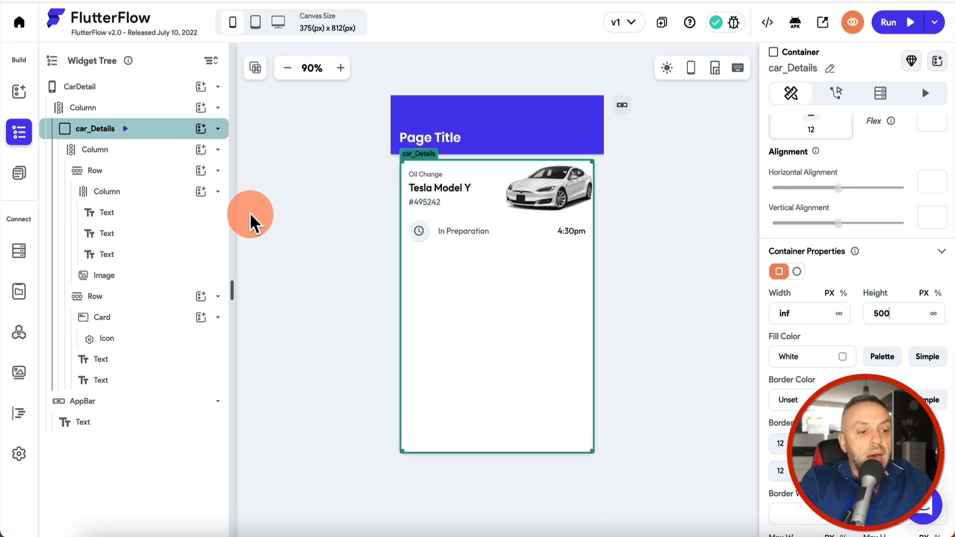
Step: Define a page parameter named car_brand of type String for the CarDetail page and confirm it
click(19, 174)
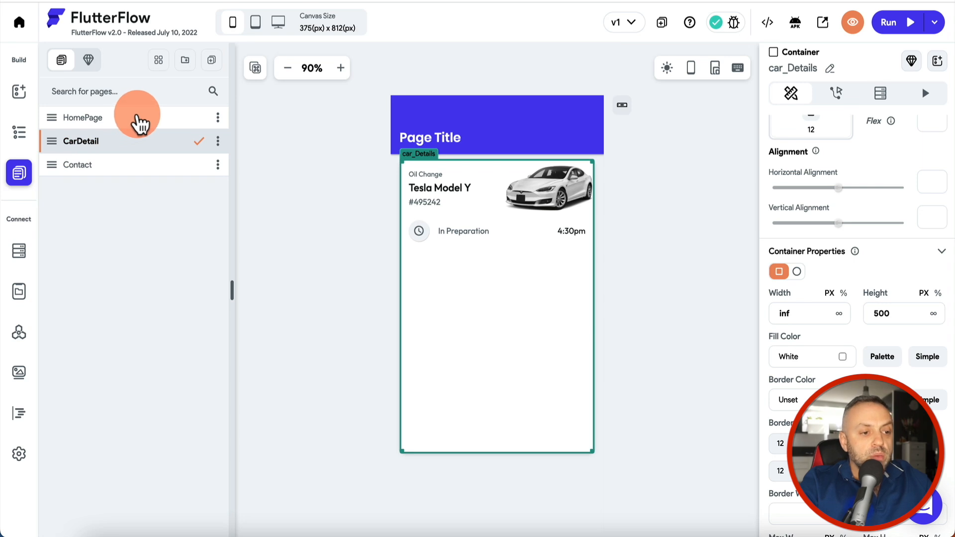
click(150, 166)
click(149, 144)
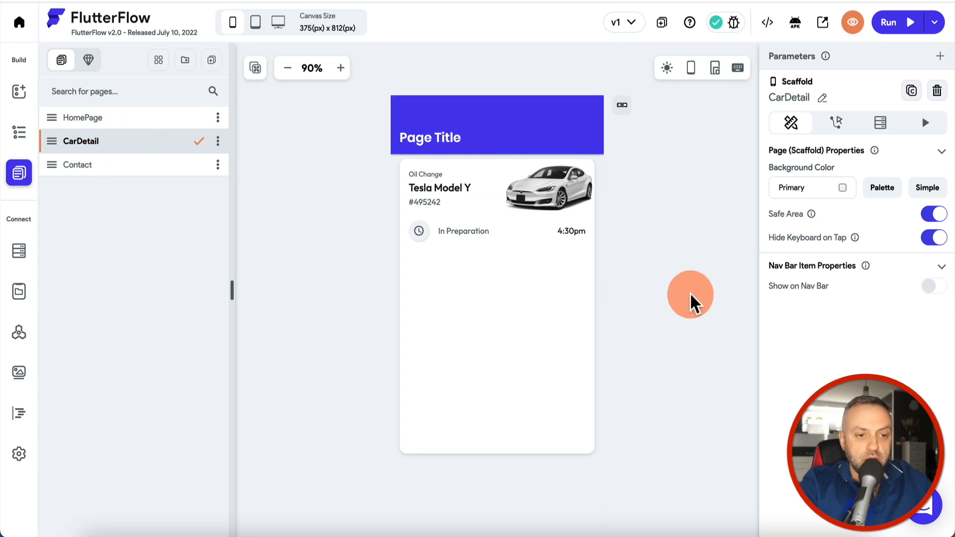
click(941, 58)
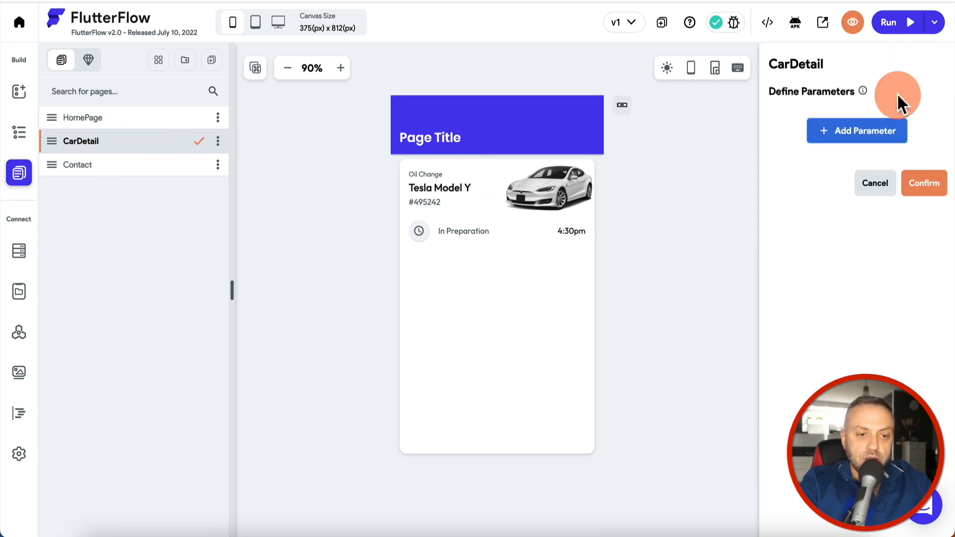
click(857, 142)
click(829, 188)
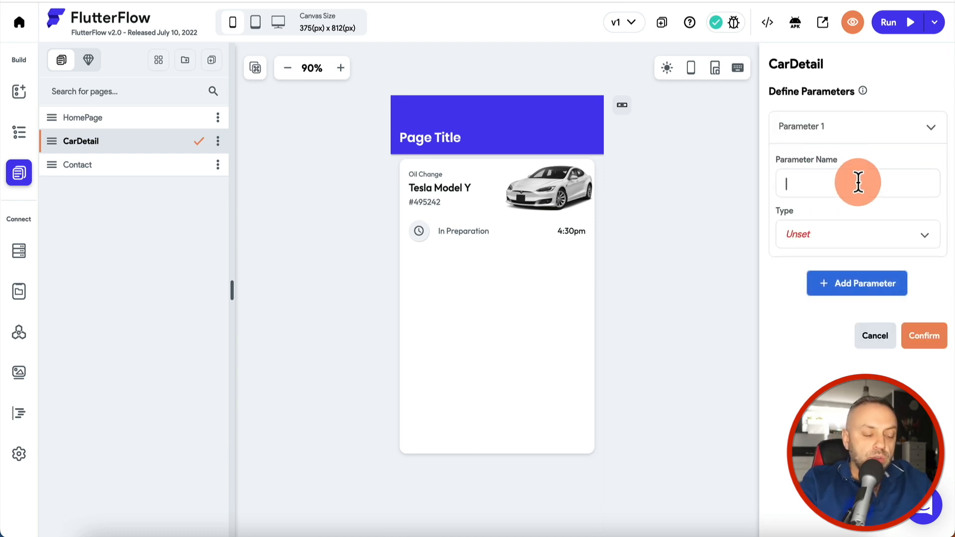
text(car_brand)
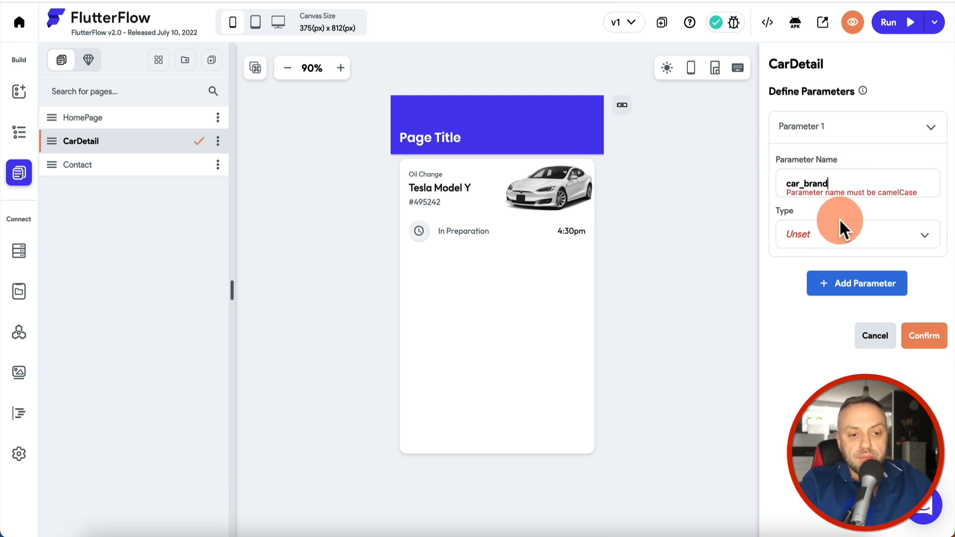
click(840, 220)
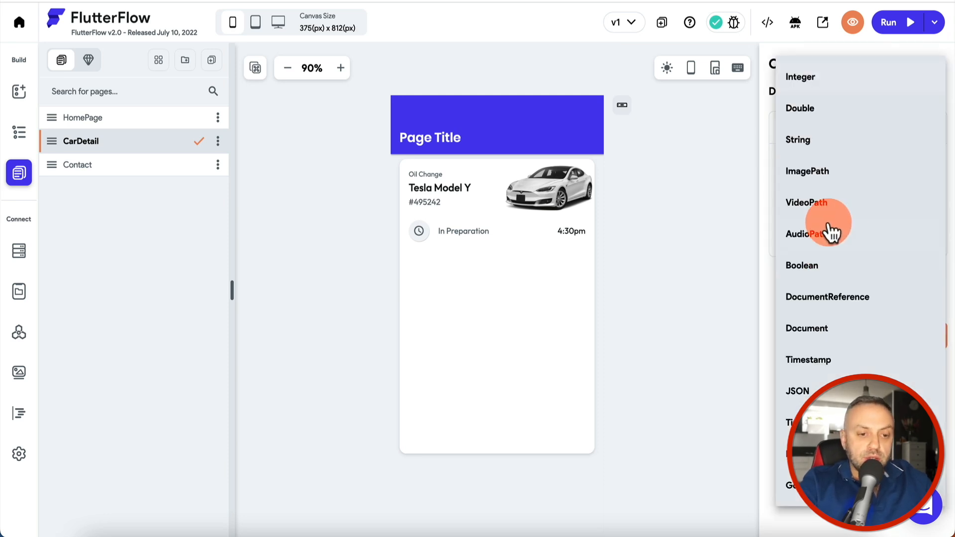
click(845, 143)
click(918, 330)
Step: Add a second parameter to CarDetail and rename the first one carBrand
click(923, 57)
click(868, 289)
click(844, 182)
text(_b)
text(rand)
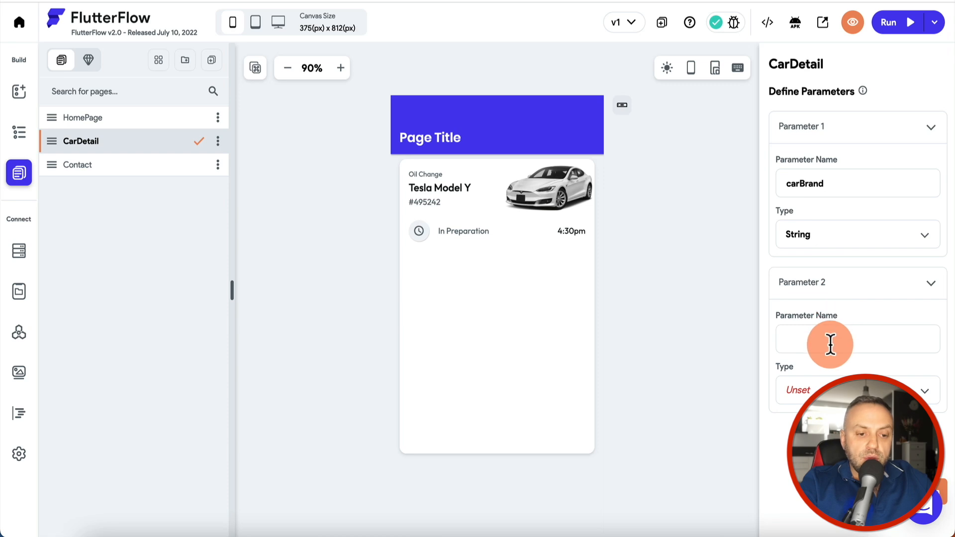
Step: Name the second CarDetail parameter carModel and set its type to String
click(830, 344)
text(carModel)
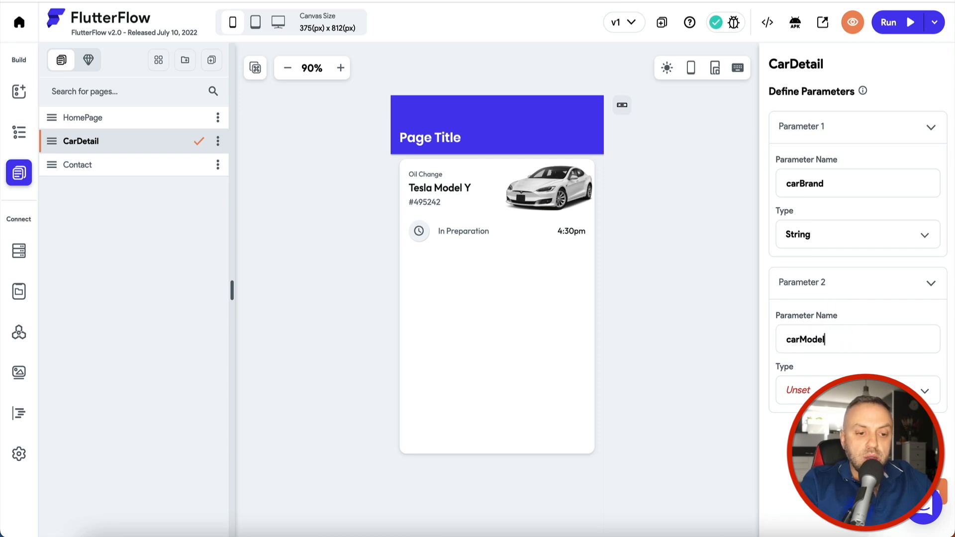
click(833, 386)
click(826, 145)
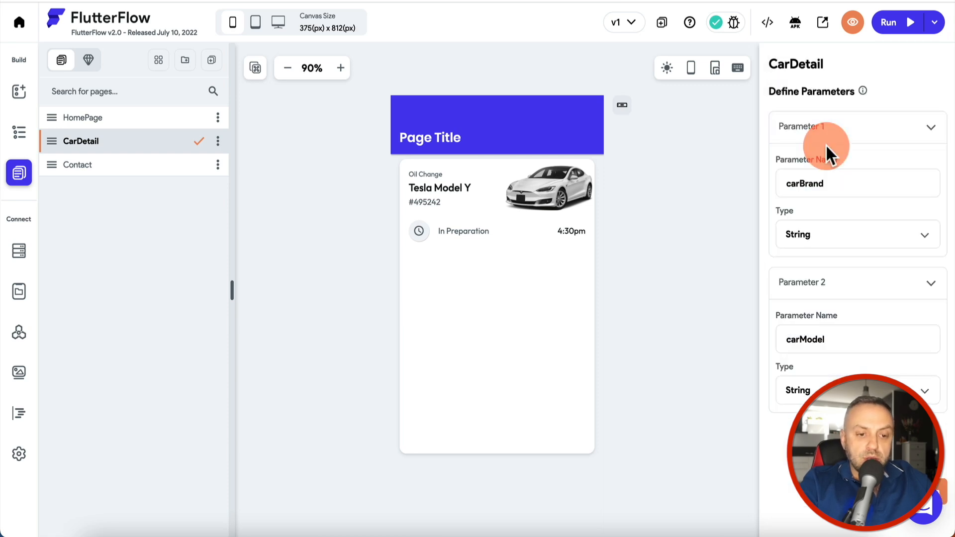
Step: Add a third CarDetail parameter named carLocation with type String
click(865, 444)
scroll(845, 299, down, 4)
click(834, 315)
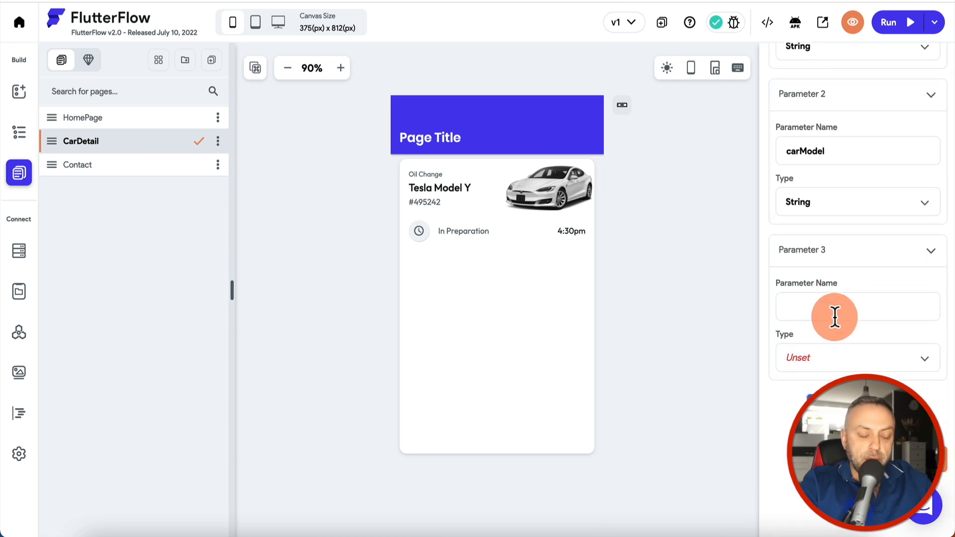
text(carLocation)
click(849, 358)
click(827, 141)
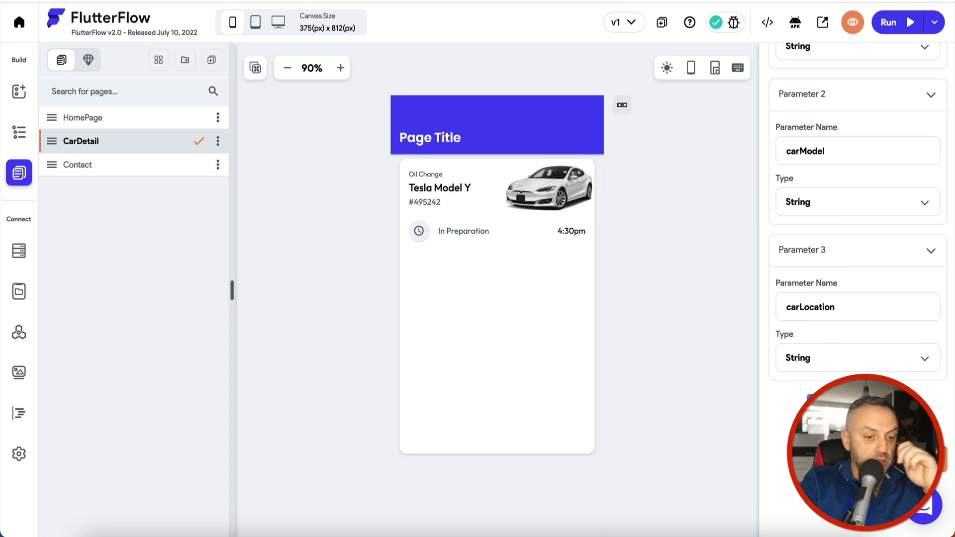
Step: Add a fourth CarDetail page parameter named carImage with type ImagePath and confirm the parameters
click(857, 405)
scroll(859, 269, down, 3)
click(848, 358)
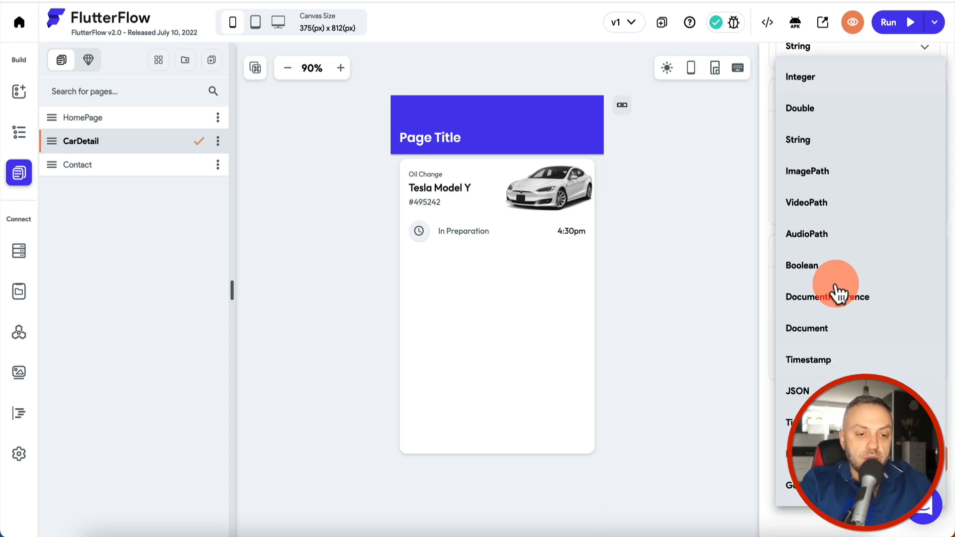
click(835, 179)
click(933, 459)
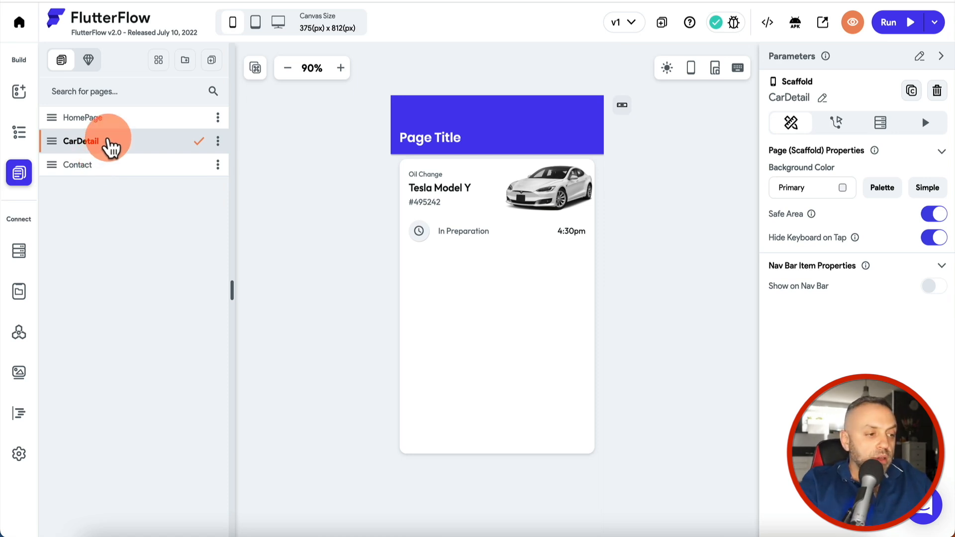
Step: On the HomePage, add a Button widget to the lower row of the car card
click(127, 121)
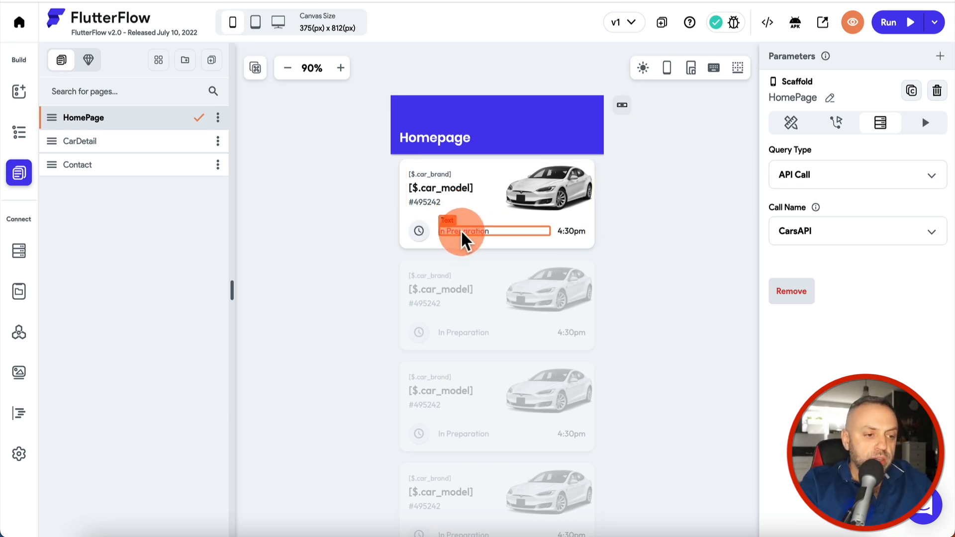
click(427, 235)
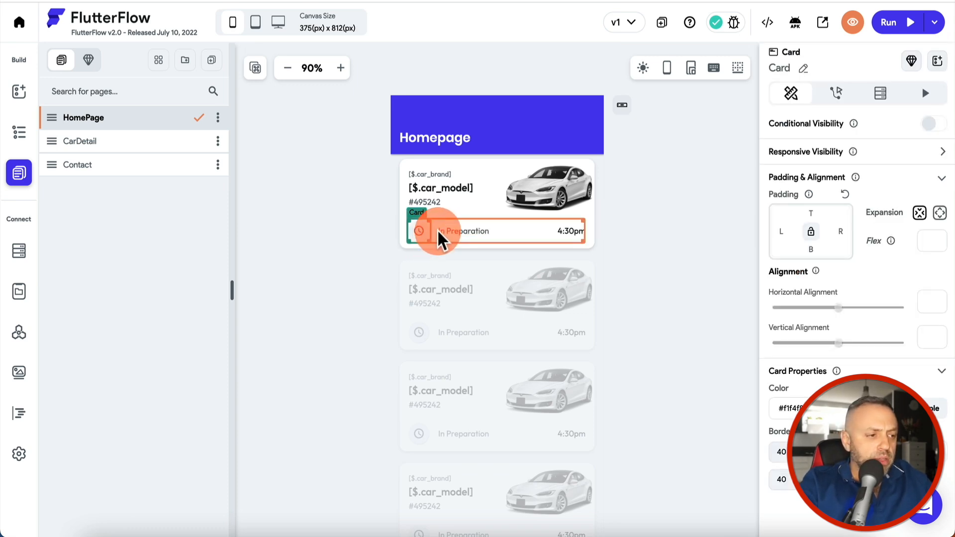
click(22, 139)
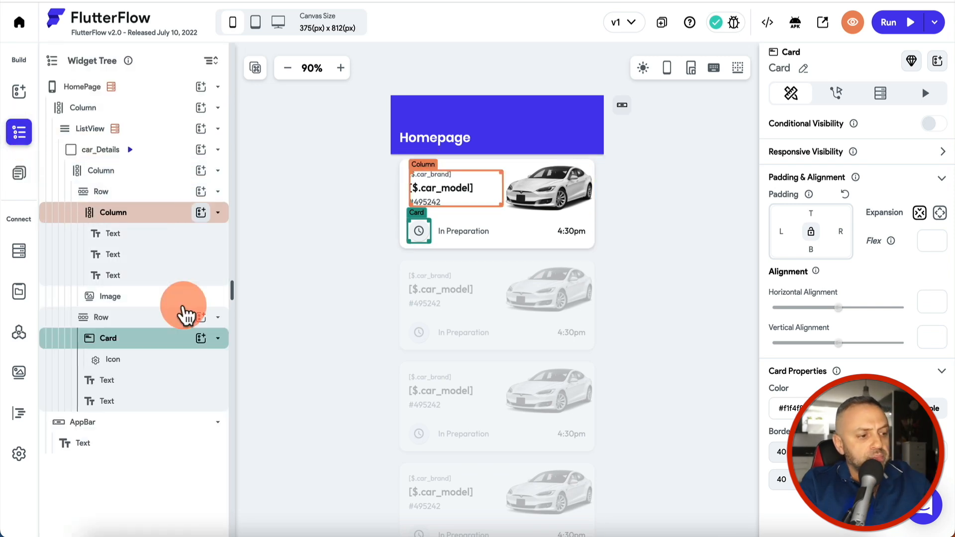
click(167, 319)
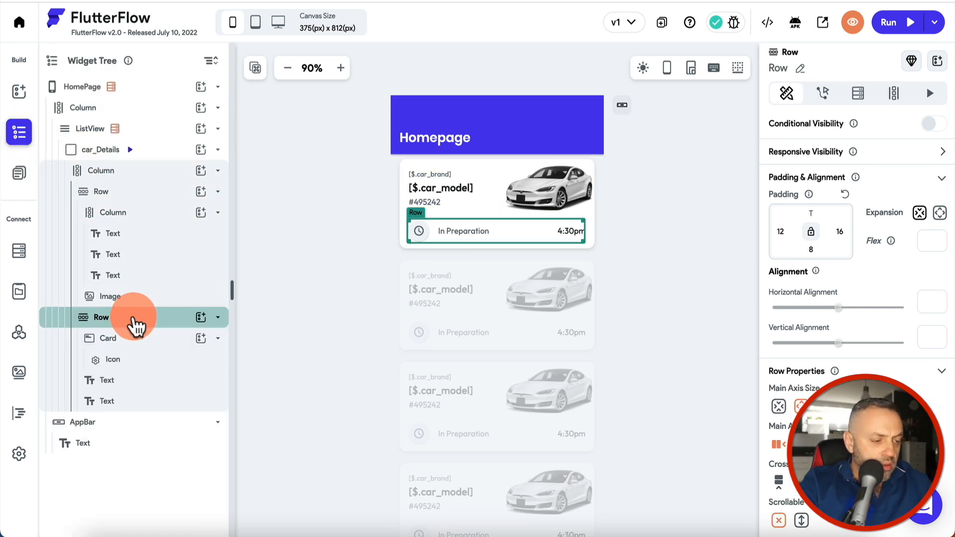
click(201, 318)
text(butt)
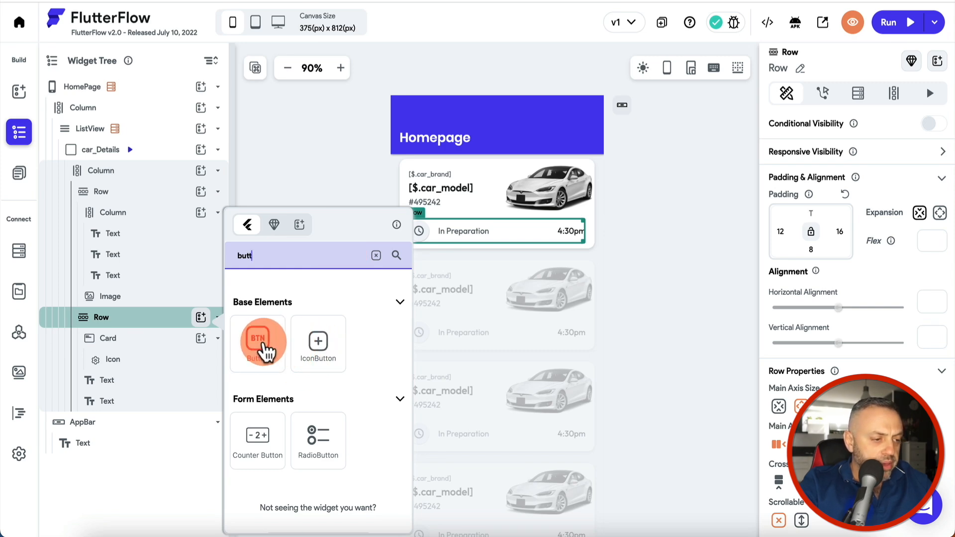
click(261, 349)
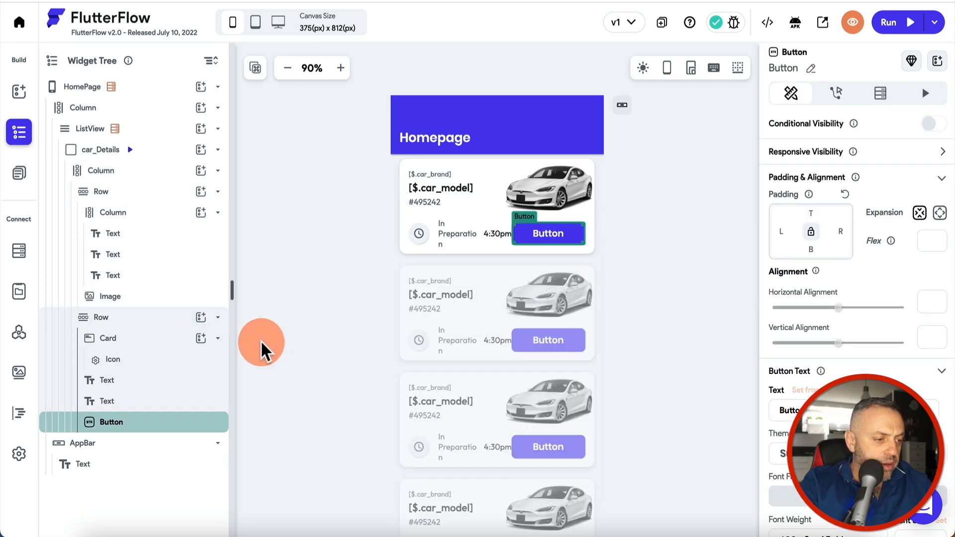
Step: Delete the two text widgets and the icon card from the car card's lower row, keeping the button
click(138, 383)
key(Delete)
click(140, 384)
key(Delete)
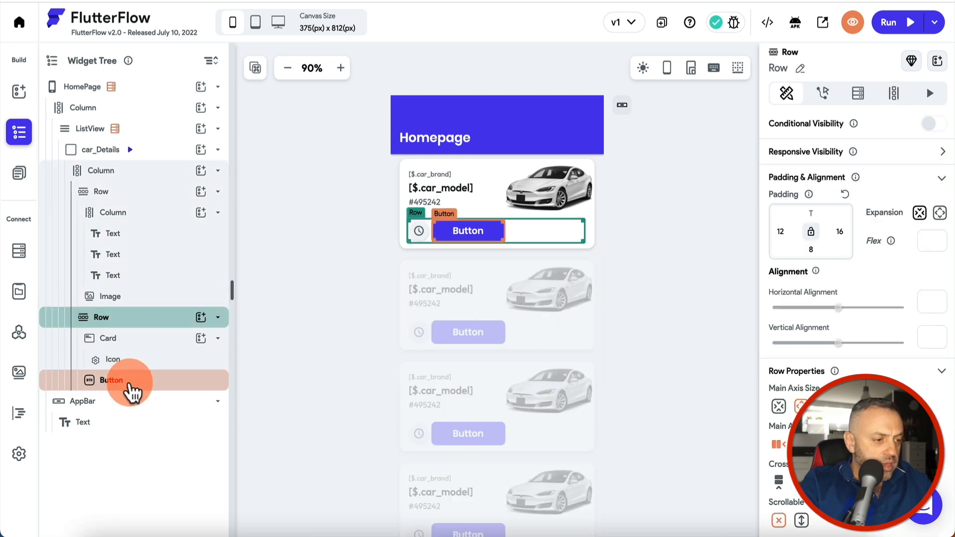
click(133, 339)
key(Delete)
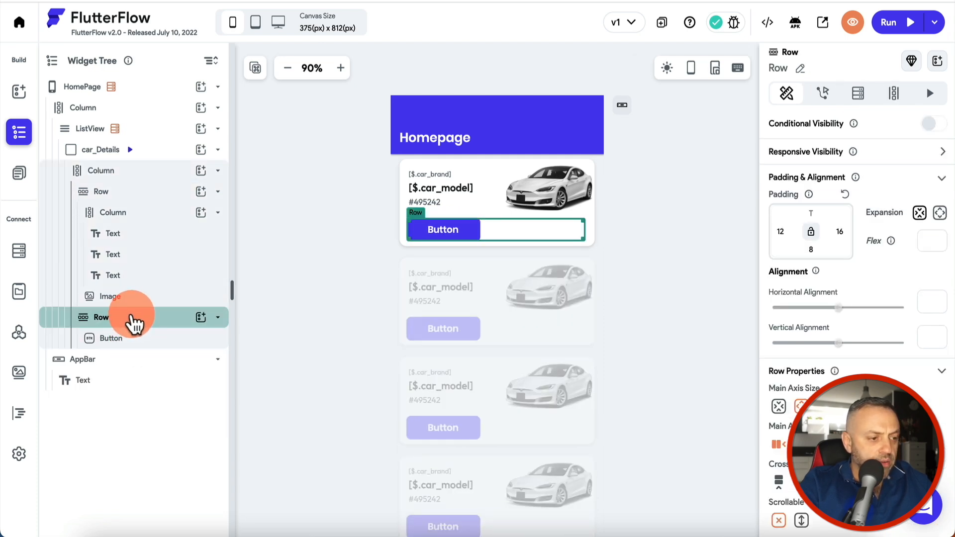
Step: Change the lower row's main axis alignment so that the button sits in the middle of the car card
click(132, 320)
scroll(816, 368, down, 2)
click(826, 375)
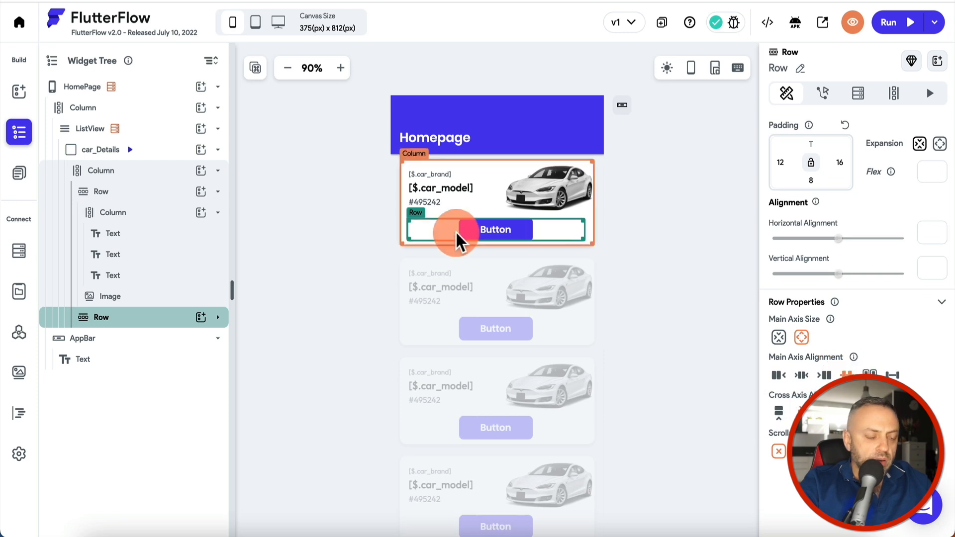
Step: Set the card button's text to LEARN MORE
click(483, 228)
scroll(849, 243, down, 4)
scroll(853, 249, up, 2)
double_click(824, 241)
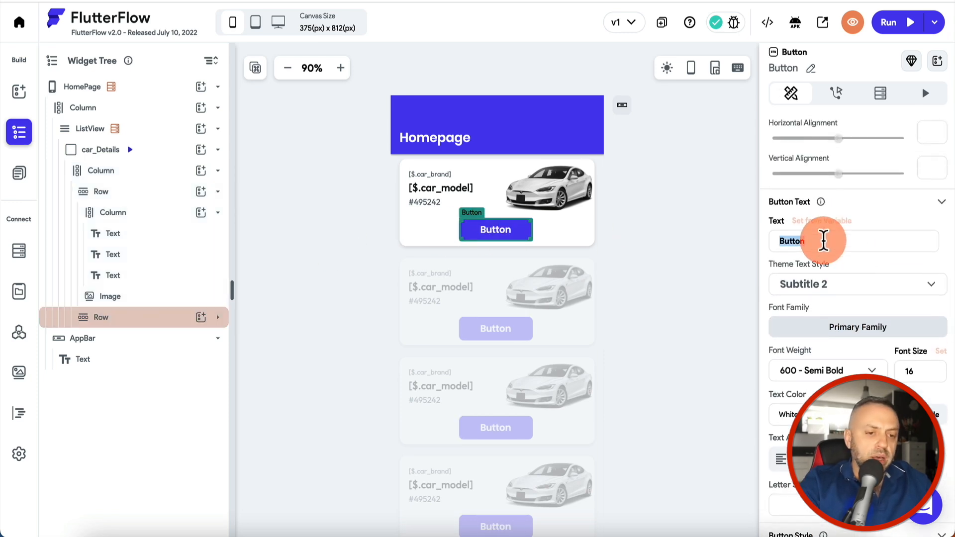
text(LEARN MORE)
click(667, 235)
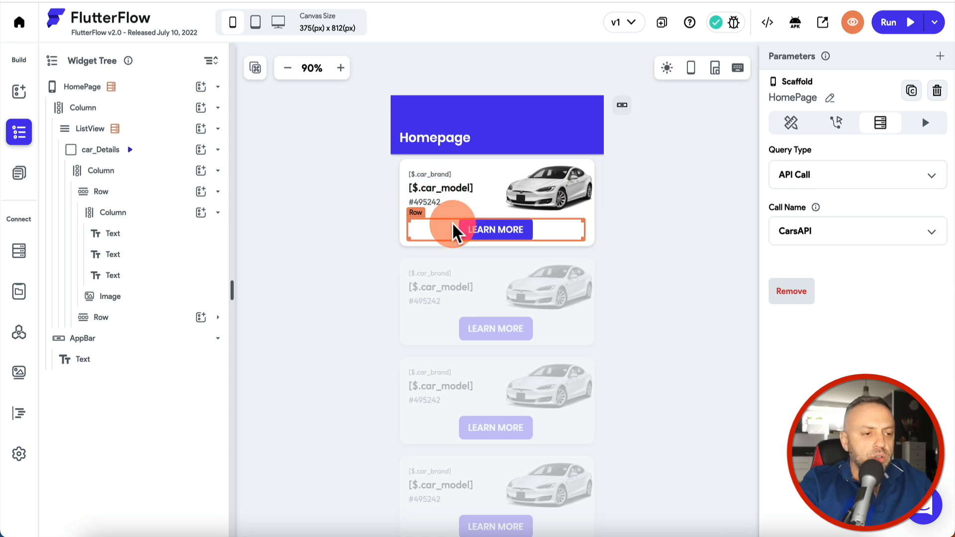
Step: Give the LEARN MORE button an On Tap action that navigates to the CarDetail page
click(517, 234)
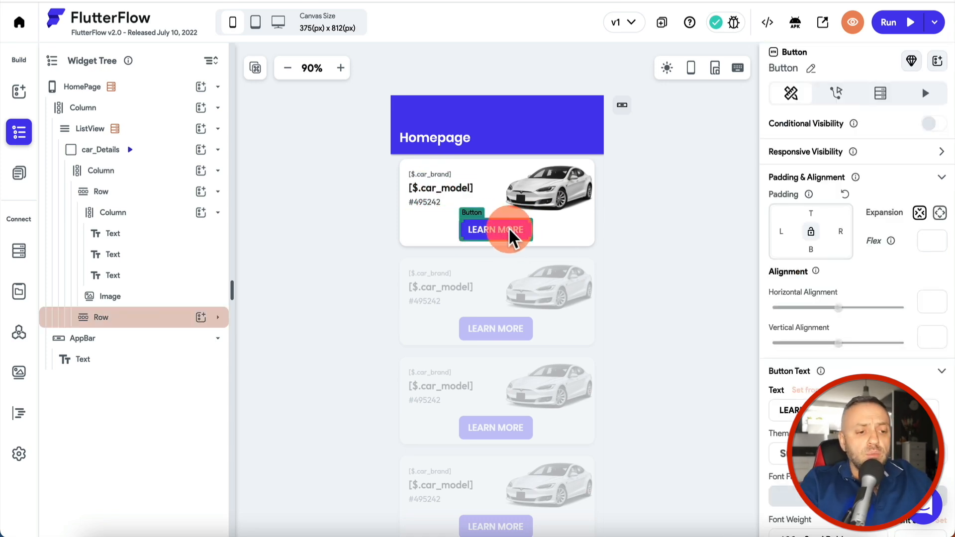
click(832, 93)
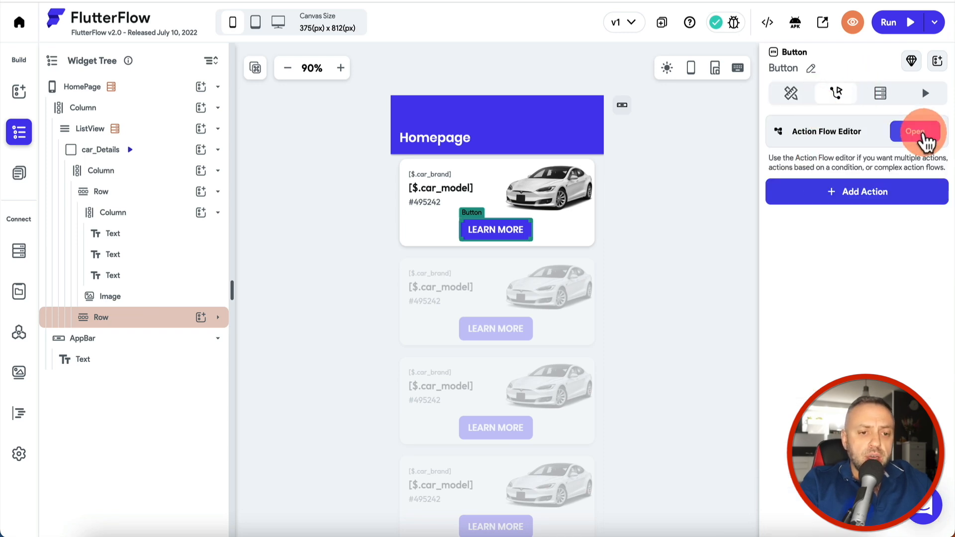
click(887, 191)
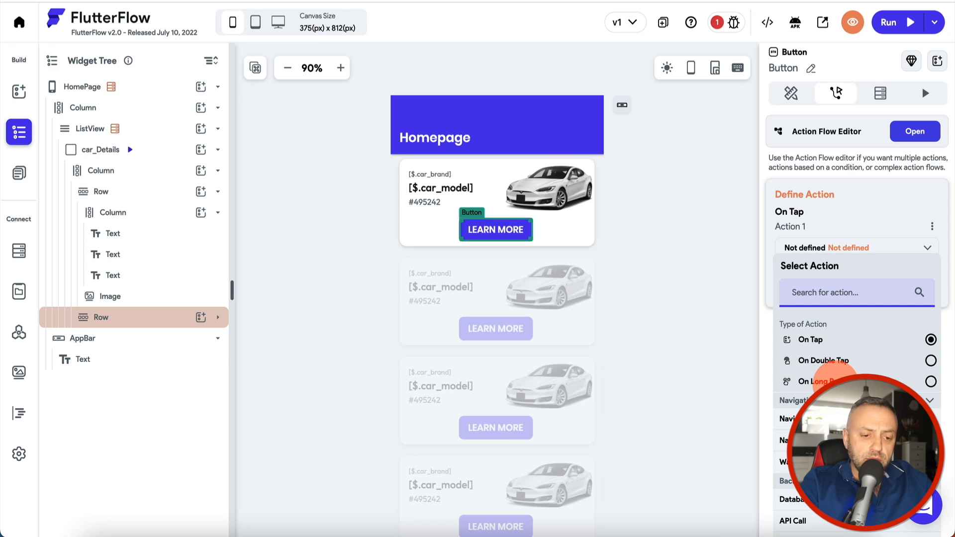
scroll(840, 349, down, 2)
click(847, 321)
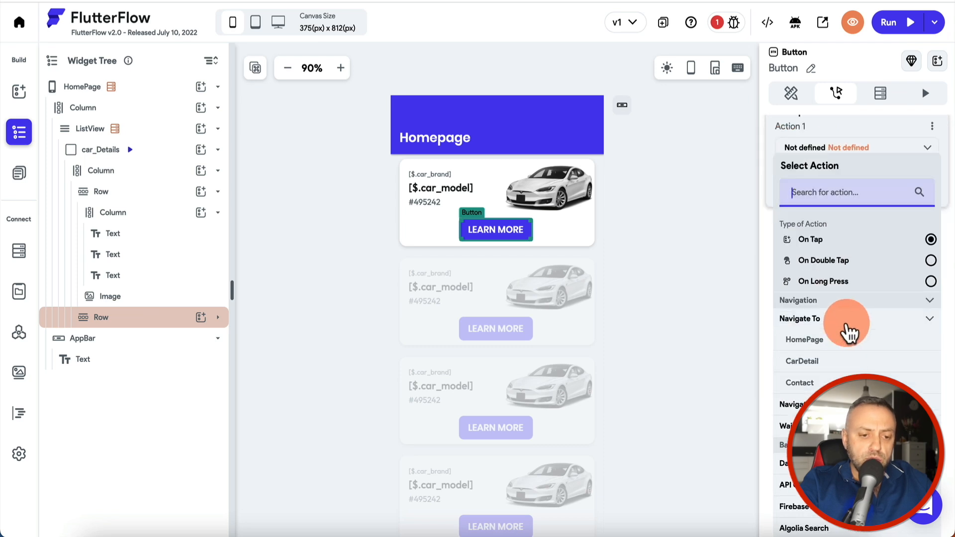
click(821, 368)
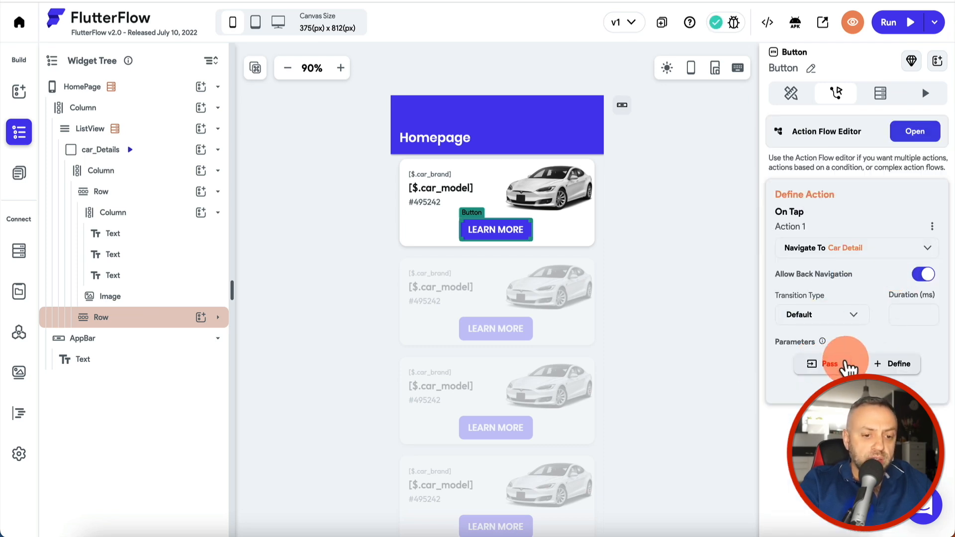
Step: Pass the carBrand parameter in the navigation action with its value source set to From Variable
click(837, 371)
click(827, 360)
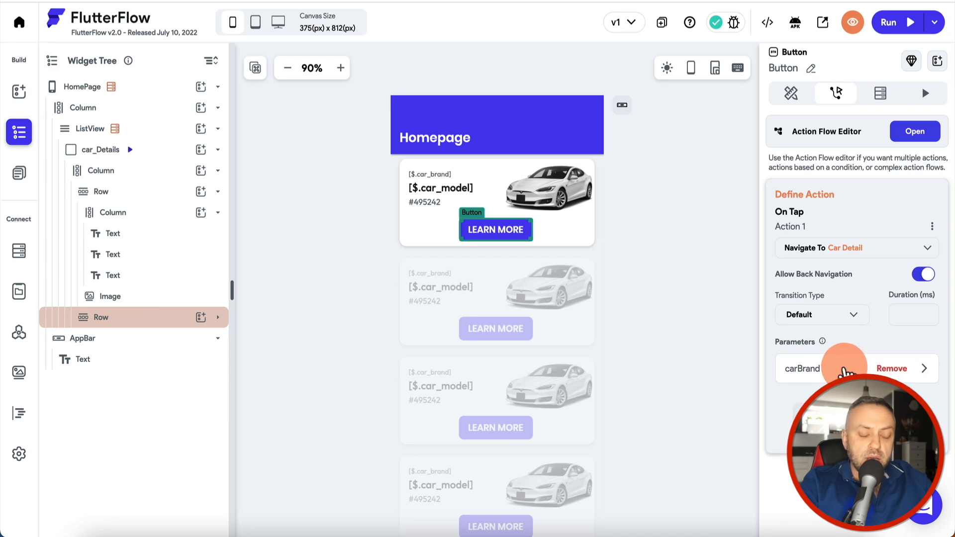
click(853, 370)
scroll(844, 349, down, 4)
click(844, 321)
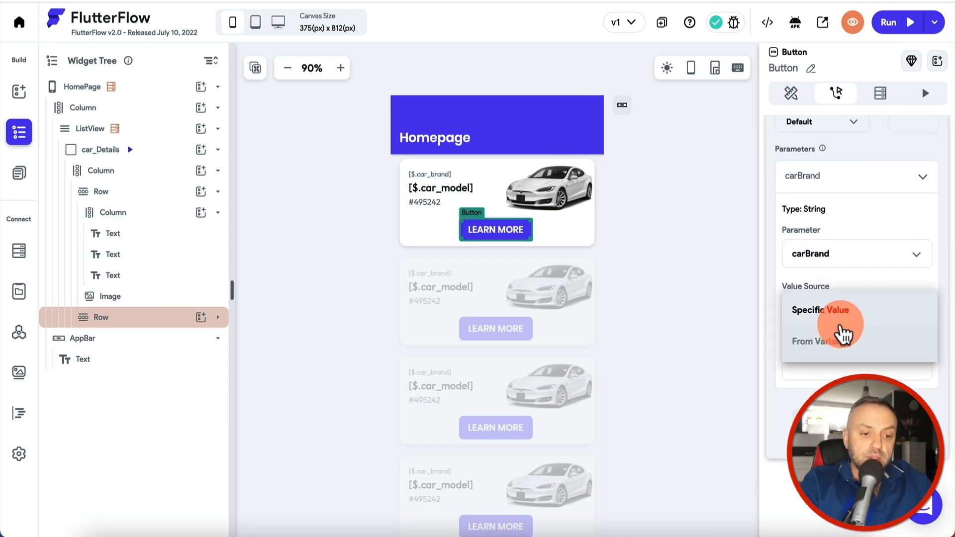
click(843, 342)
Step: Bind carBrand to the items Item variable using the JSON path $.car_brand
click(840, 373)
click(676, 326)
click(677, 334)
click(669, 355)
click(650, 396)
text(.ca)
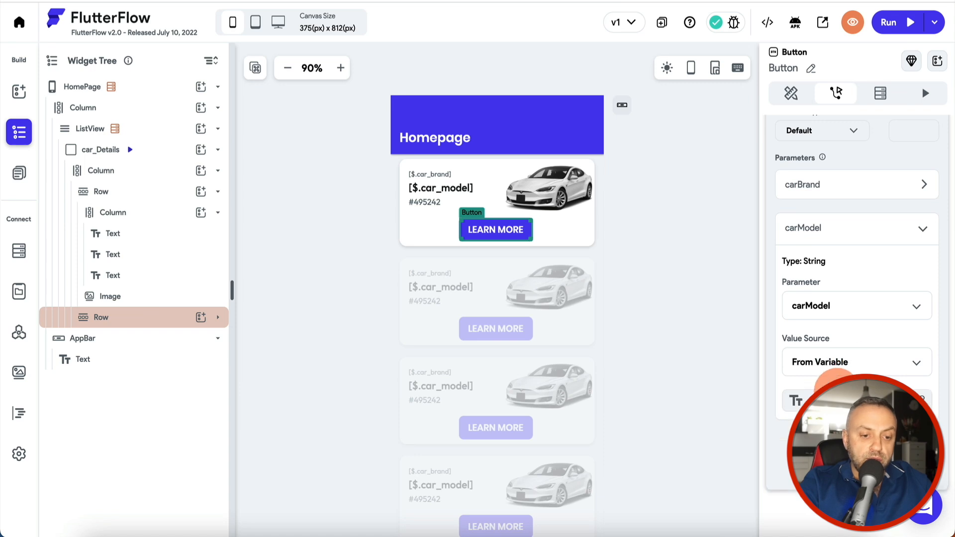
Step: Bind the passed carModel parameter to the items Item variable using the JSON path $.car_model
click(841, 401)
click(646, 347)
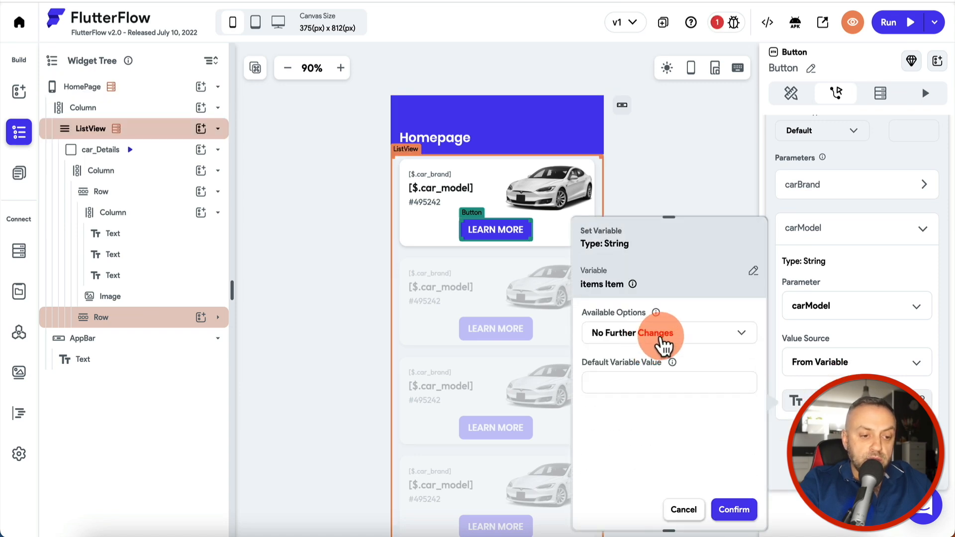
click(662, 339)
click(614, 301)
click(629, 392)
text($car)
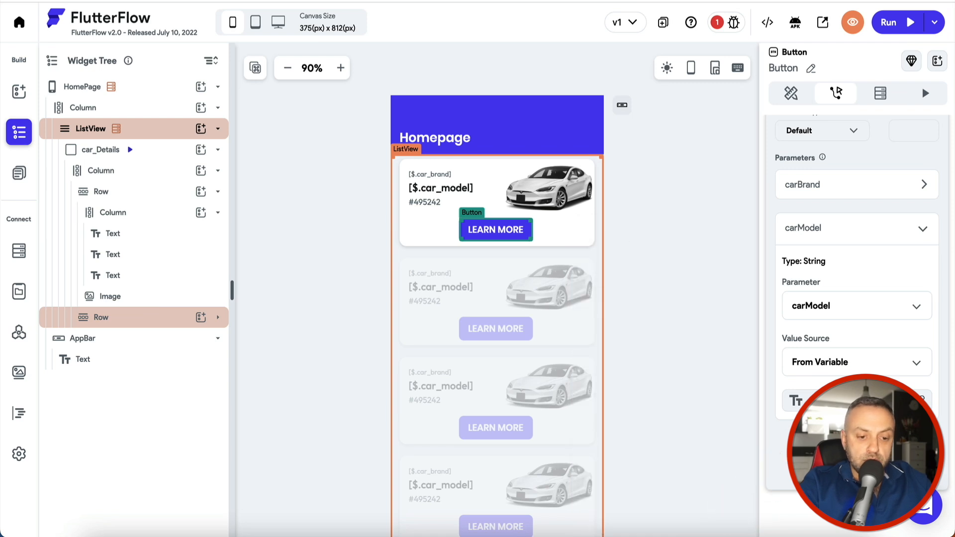
Step: Pass the carLocation parameter in the navigation action with its value source set to From Variable
click(857, 450)
scroll(834, 370, down, 2)
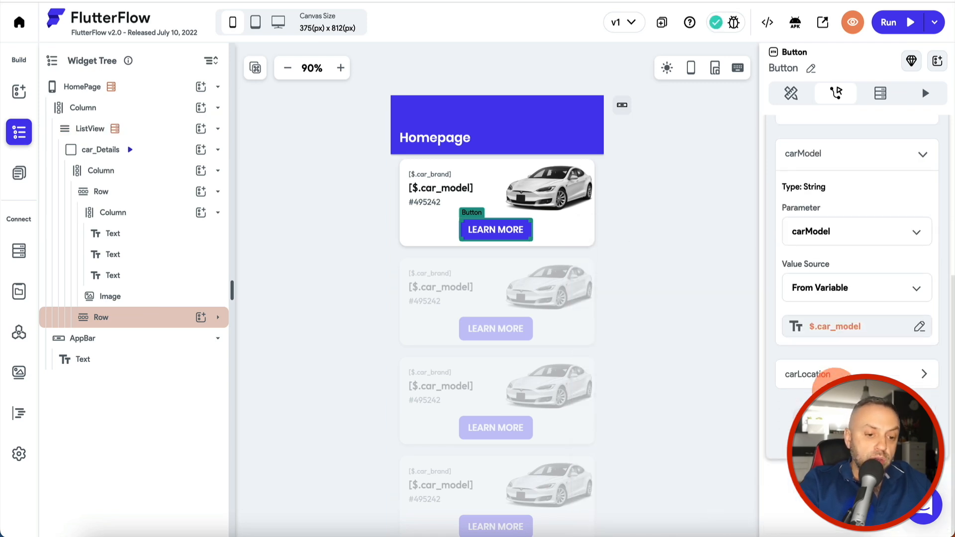
scroll(834, 371, down, 4)
click(836, 357)
click(837, 385)
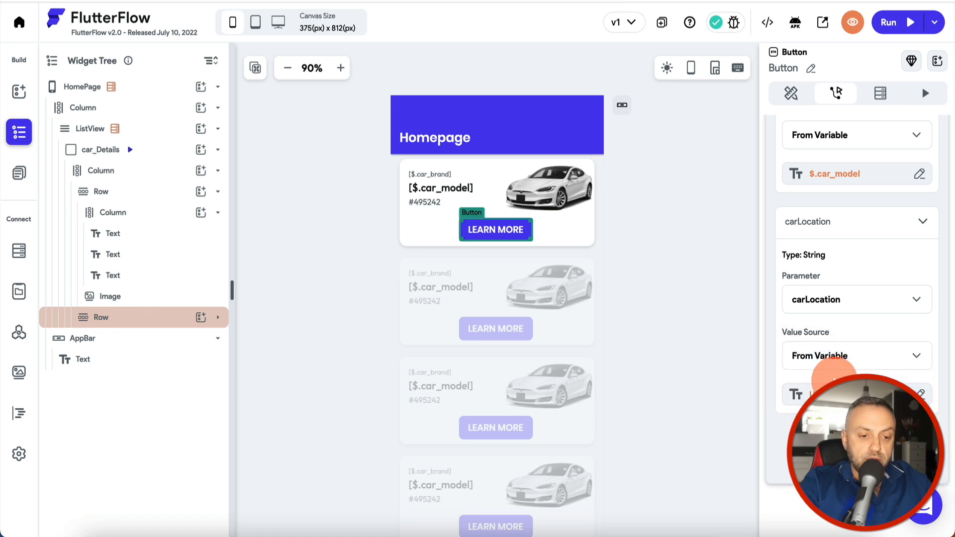
Step: Bind carLocation to the items Item variable using the JSON path $.location, checking the field name in the API data, and confirm
click(825, 392)
click(658, 344)
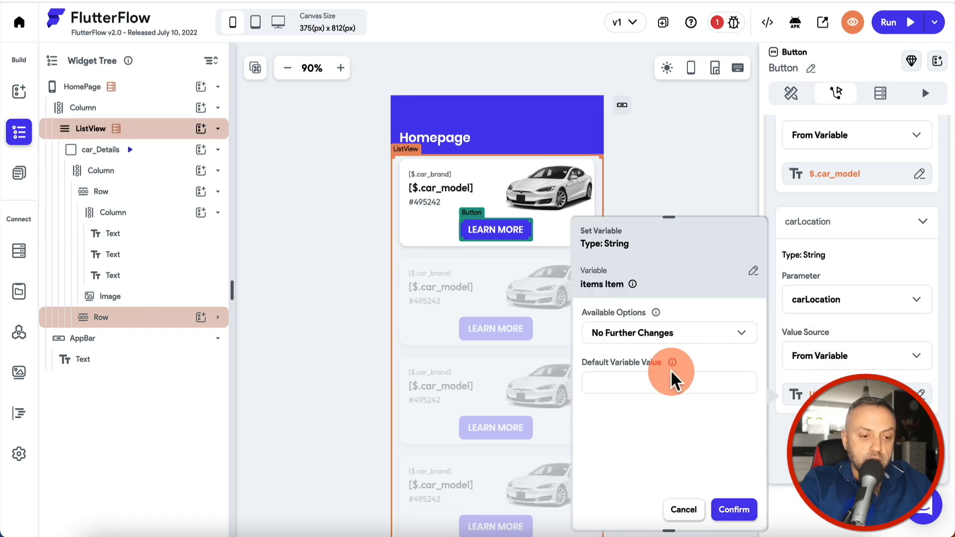
click(667, 344)
click(631, 392)
text($ca)
key(BackSpace)
key(BackSpace)
text(.location)
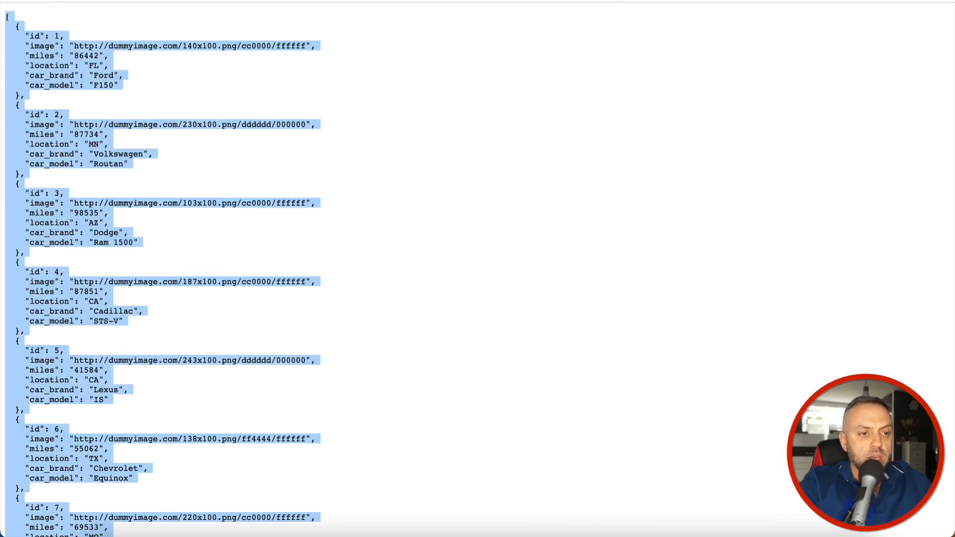
click(739, 510)
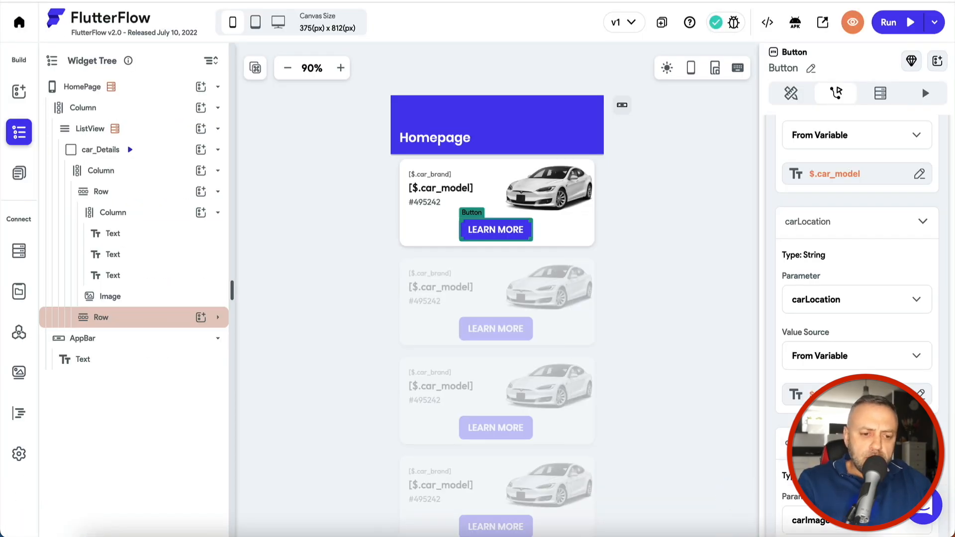
Step: Set the passed carImage parameter's source to From Variable and bind it to items Item with the JSON path $.image
scroll(856, 298, down, 4)
click(846, 382)
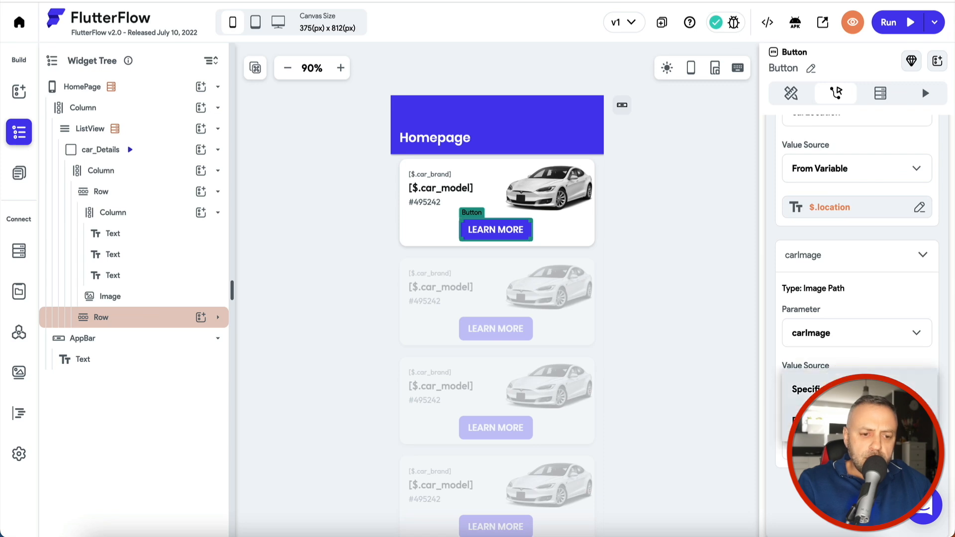
click(821, 420)
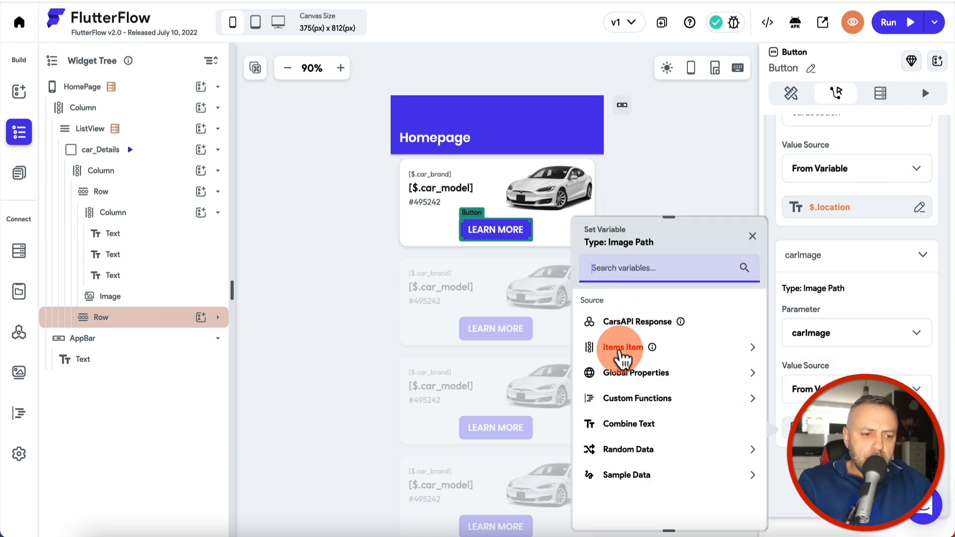
click(618, 343)
click(650, 344)
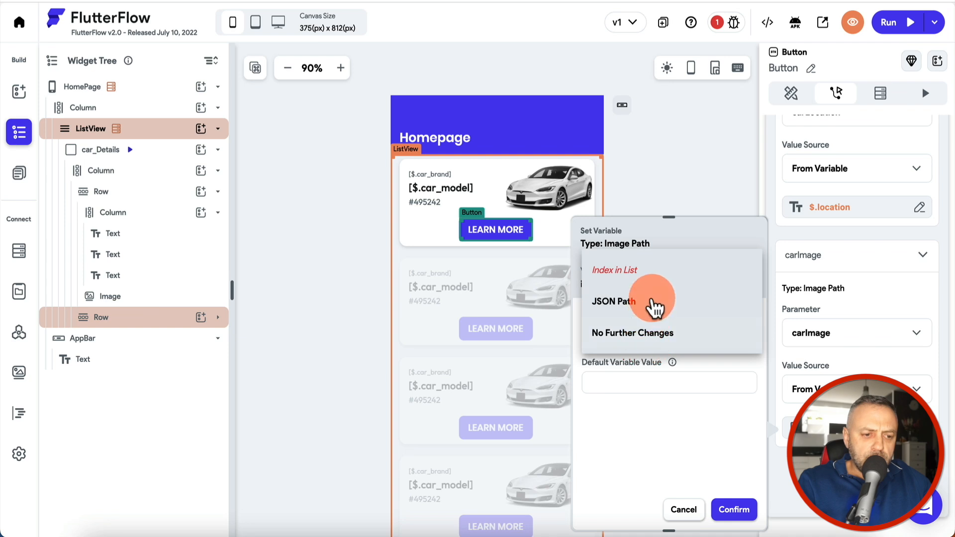
click(650, 303)
text(.)
scroll(859, 367, up, 5)
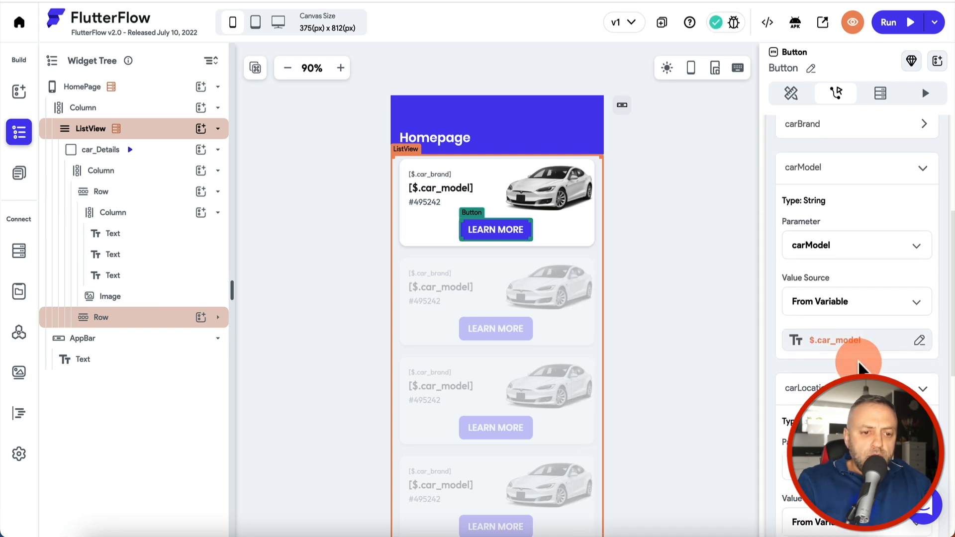
scroll(861, 369, down, 12)
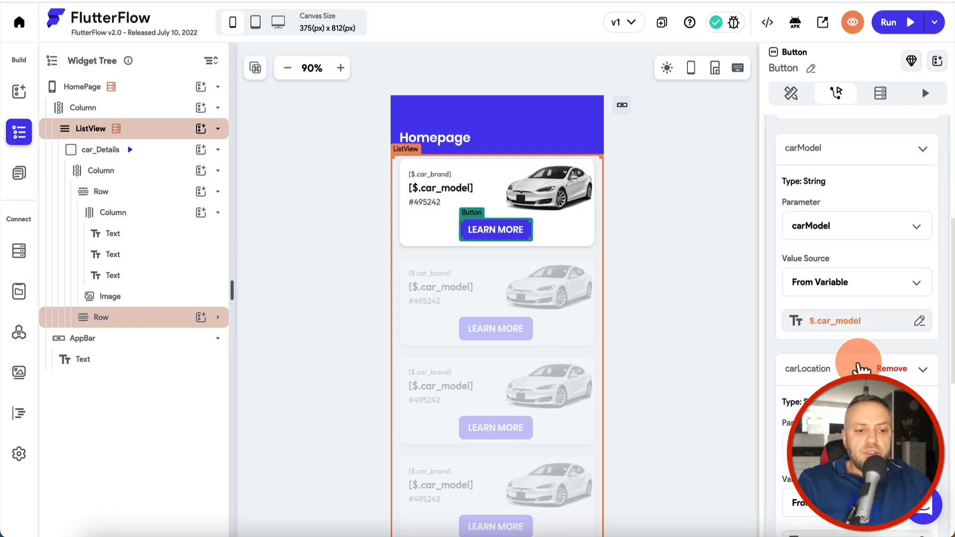
scroll(859, 367, down, 1)
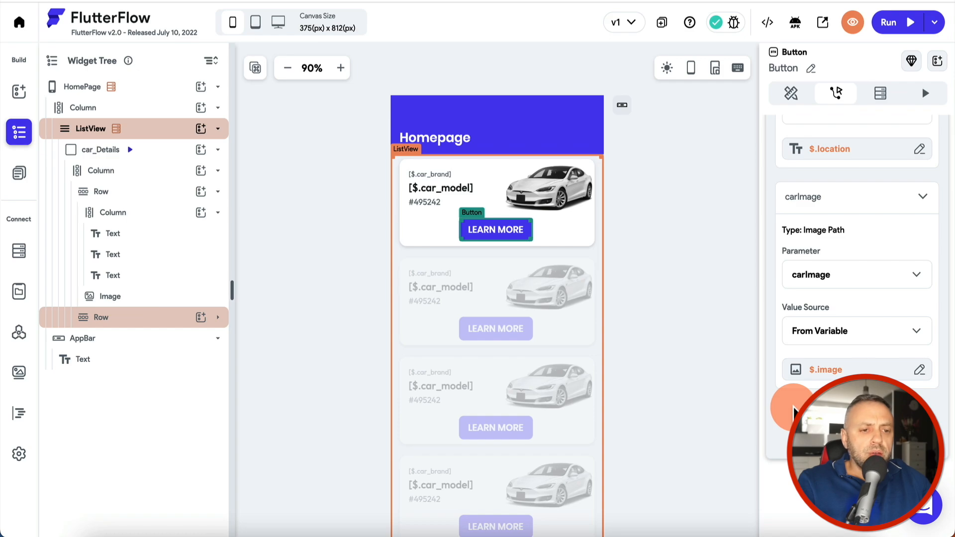
scroll(794, 413, up, 10)
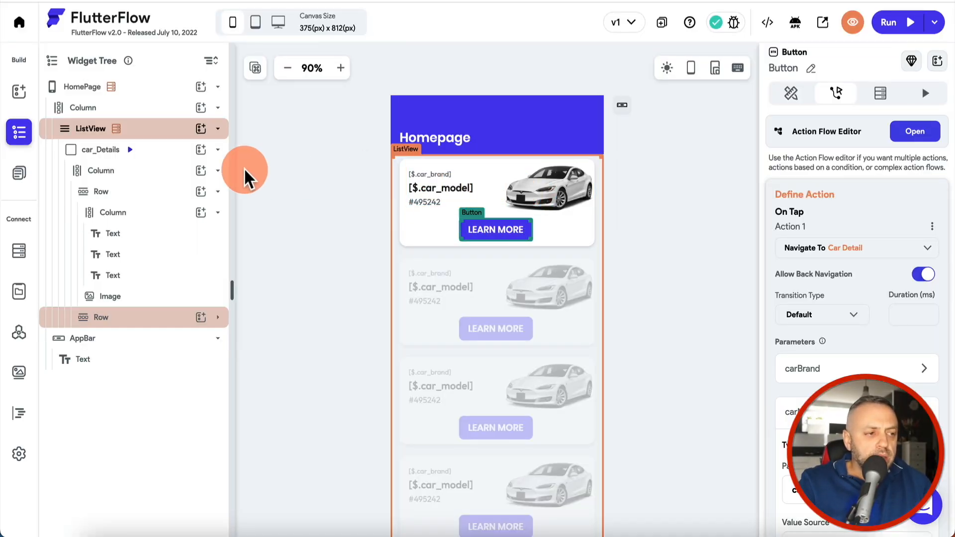
Step: Open the CarDetail page and bind the Oil Change text to the carBrand parameter
scroll(856, 227, down, 10)
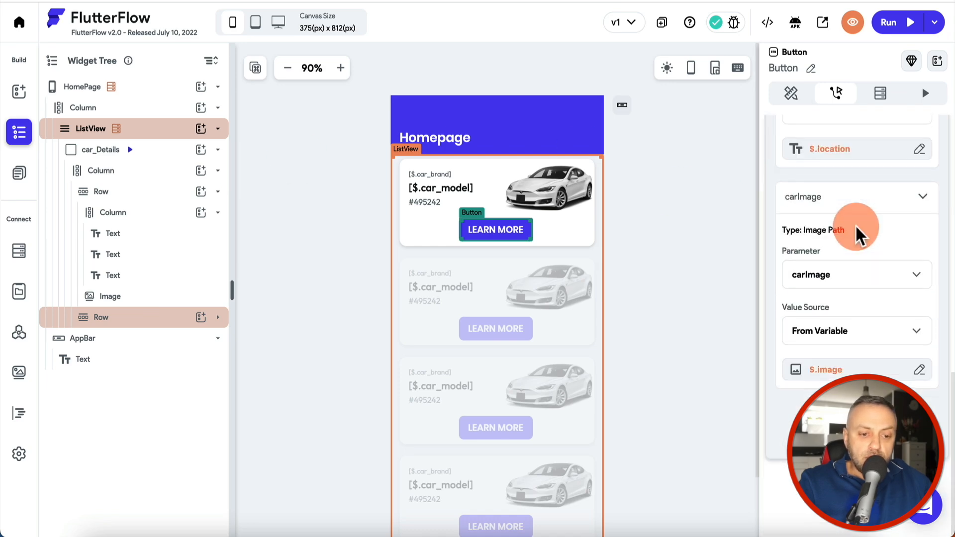
click(20, 93)
click(24, 135)
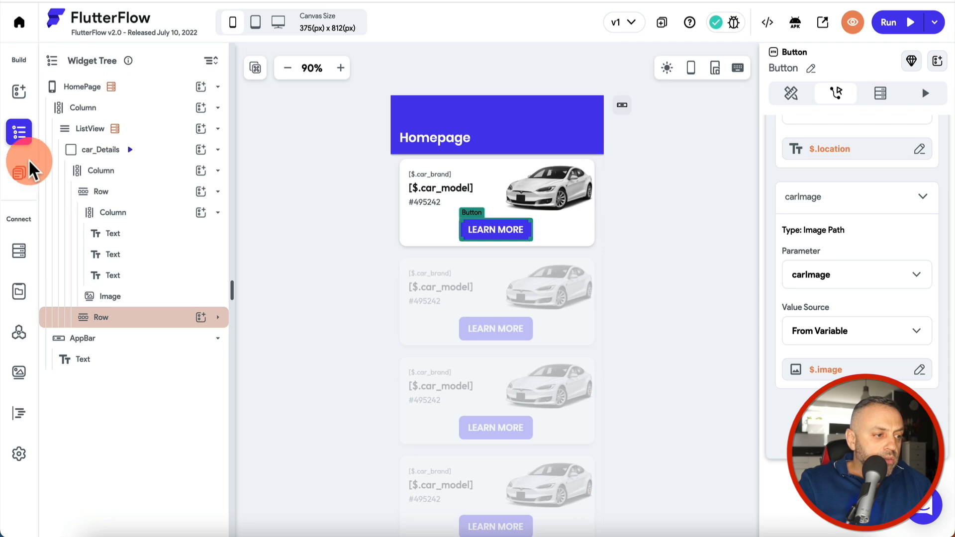
click(30, 164)
click(99, 142)
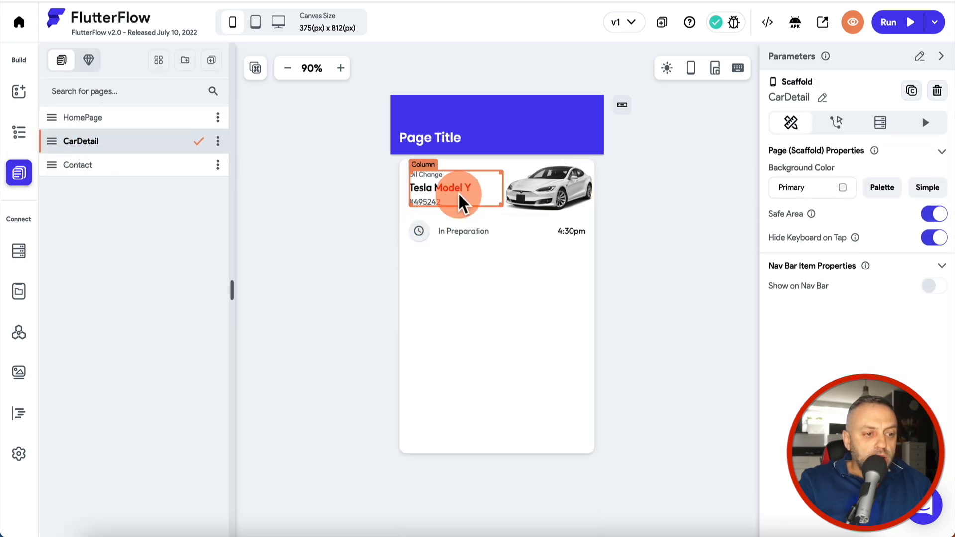
click(433, 171)
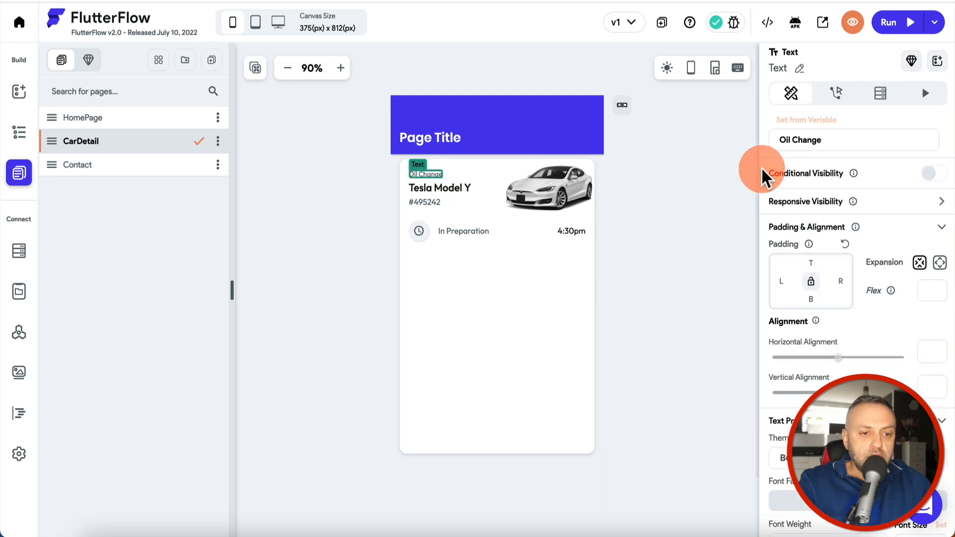
click(806, 121)
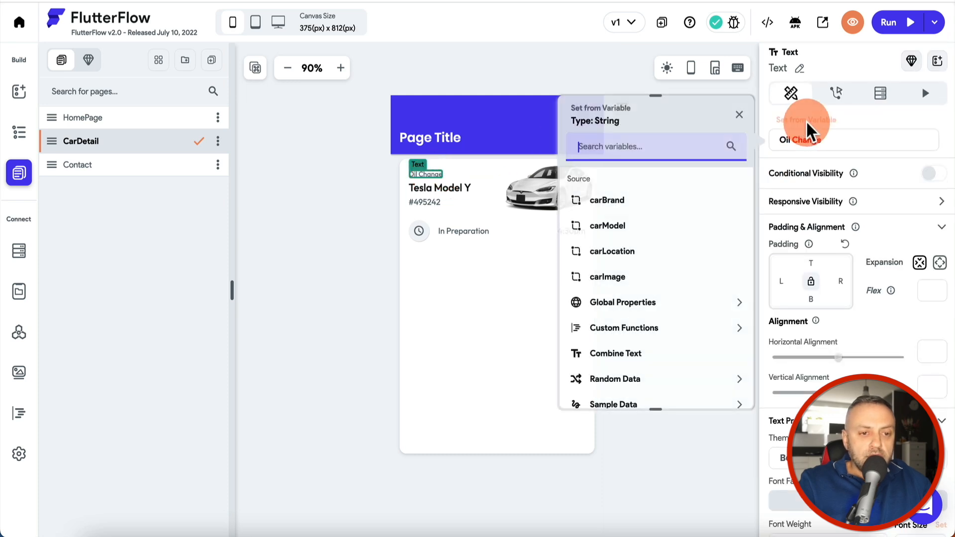
click(619, 204)
Step: Bind the Tesla Model Y text to the carModel parameter and the #495242 text to carLocation
click(461, 187)
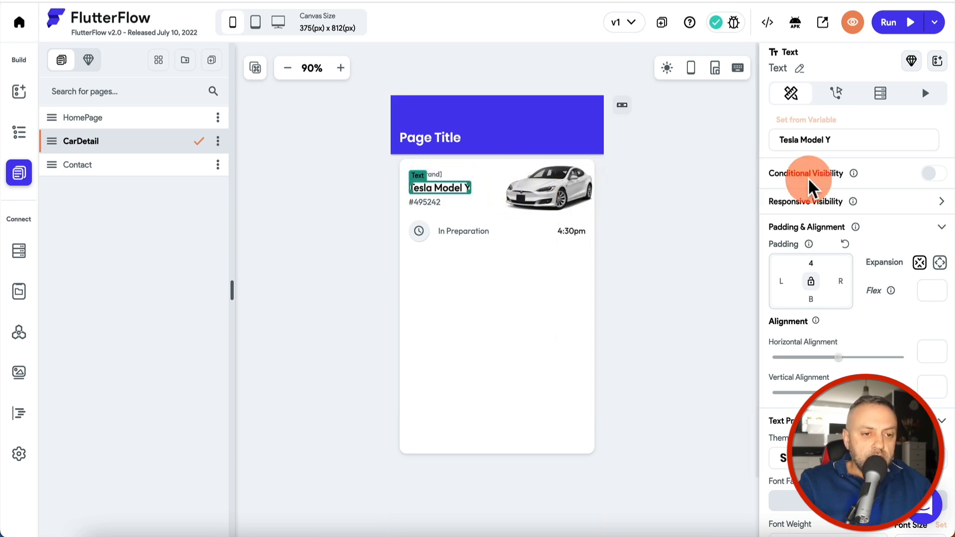
click(817, 124)
click(604, 238)
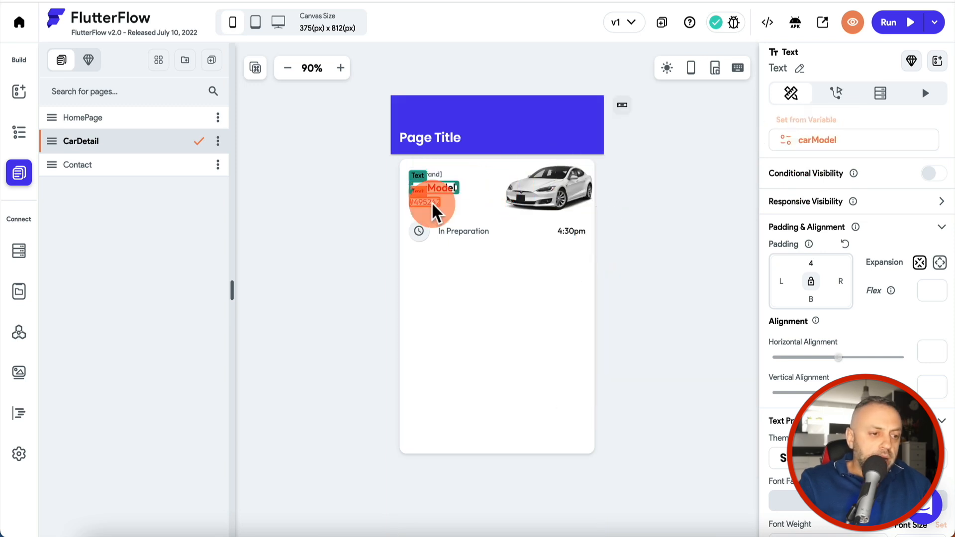
click(431, 201)
click(793, 136)
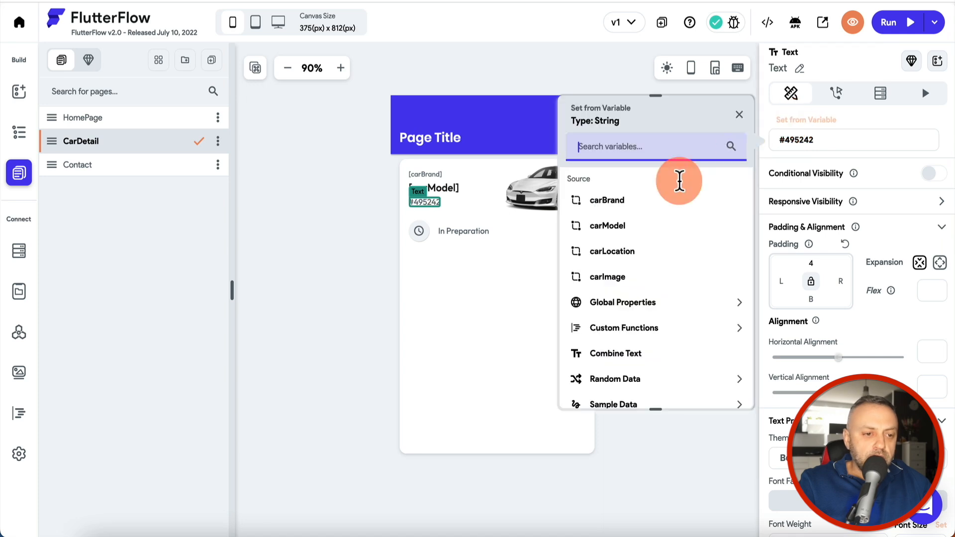
click(608, 253)
Step: Set the car image's network path from the carImage parameter
click(559, 193)
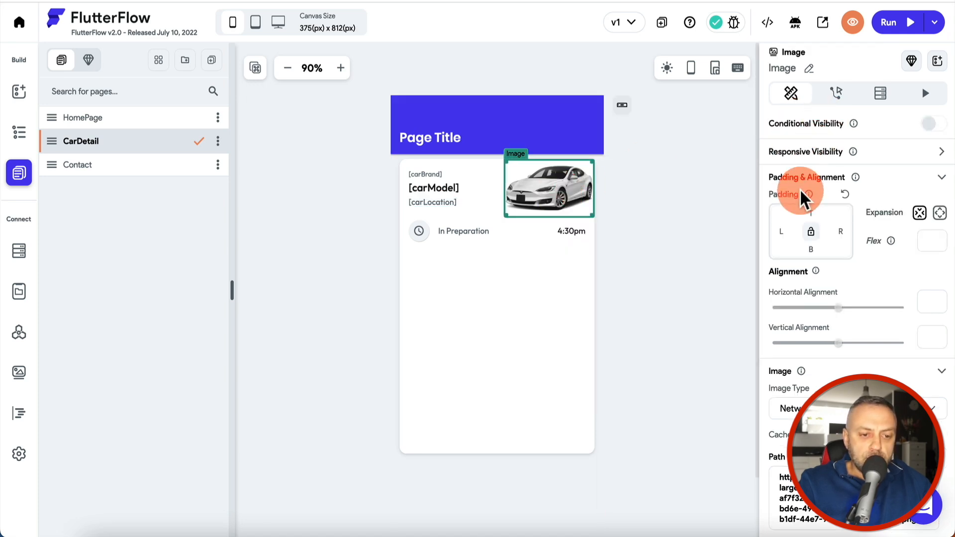
scroll(799, 189, down, 3)
click(823, 319)
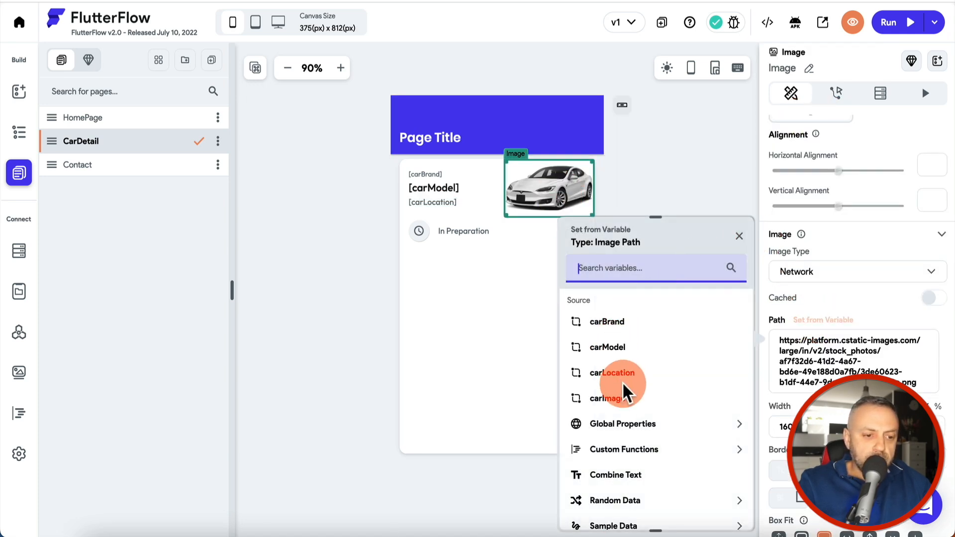
click(608, 399)
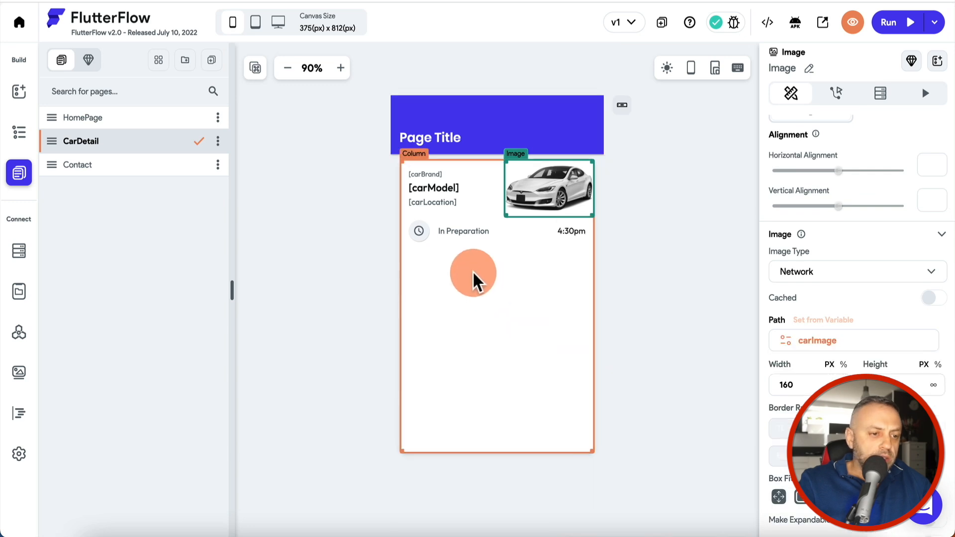
Step: Add a Button widget to the lower row containing the In Preparation text
click(504, 282)
click(500, 223)
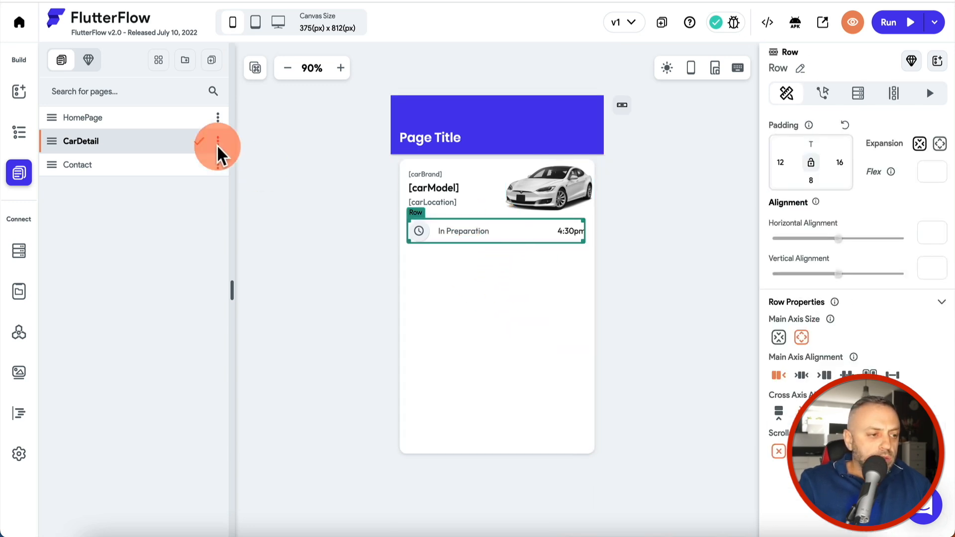
click(19, 132)
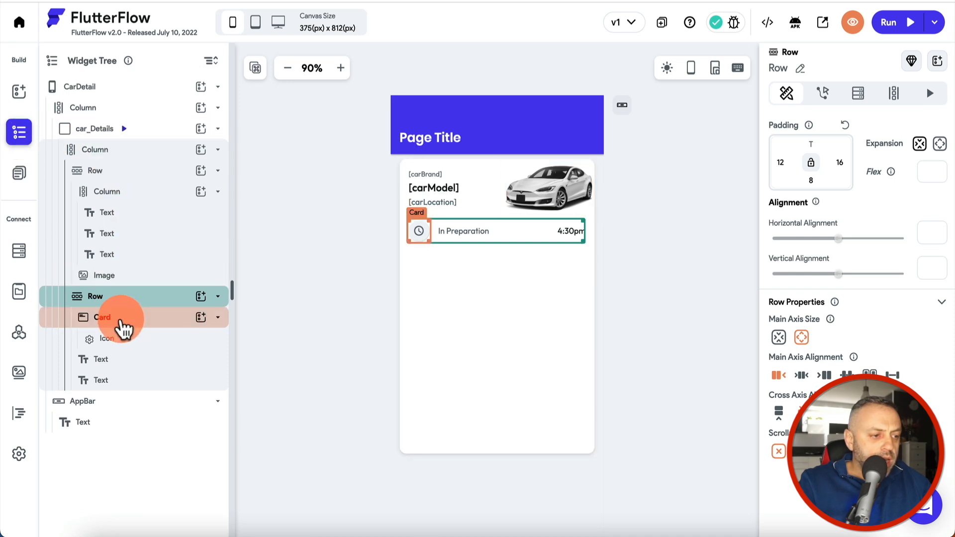
click(118, 361)
click(131, 299)
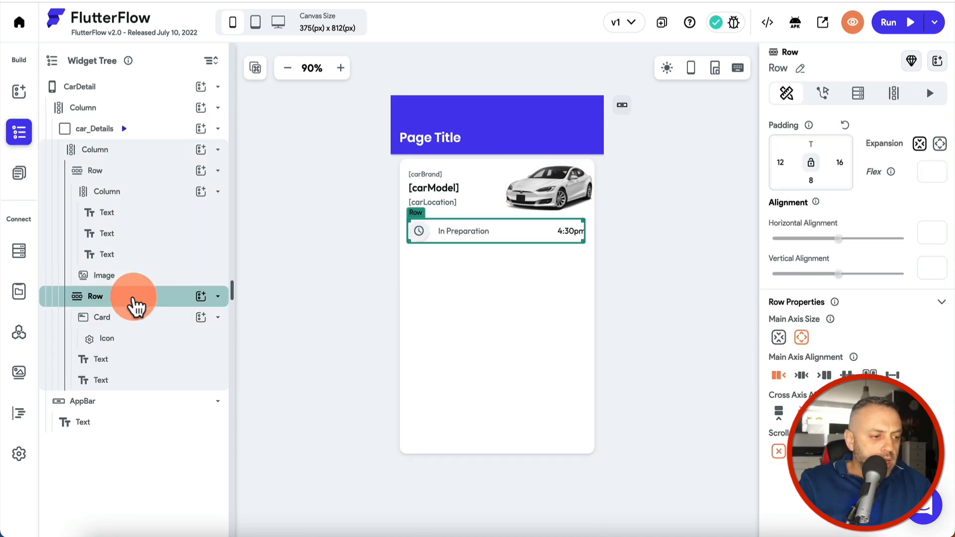
click(201, 297)
text(butt)
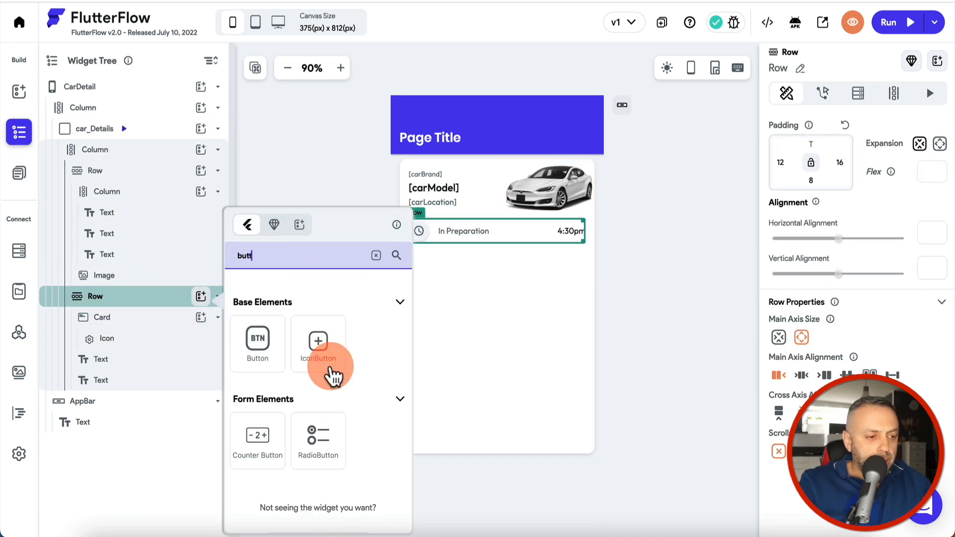
click(277, 347)
Step: Delete the icon card and both text widgets from the lower row, keeping the row and its new button
click(145, 360)
key(Delete)
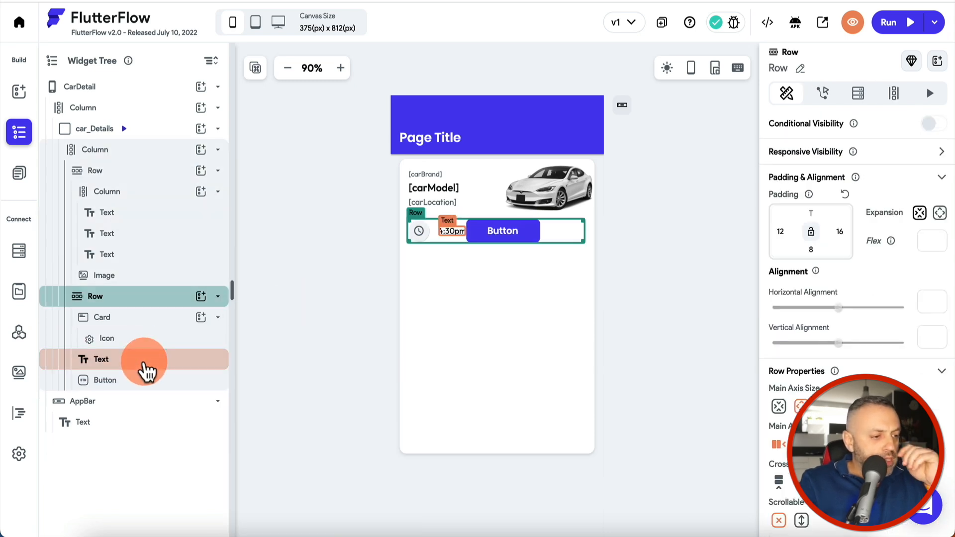
key(Delete)
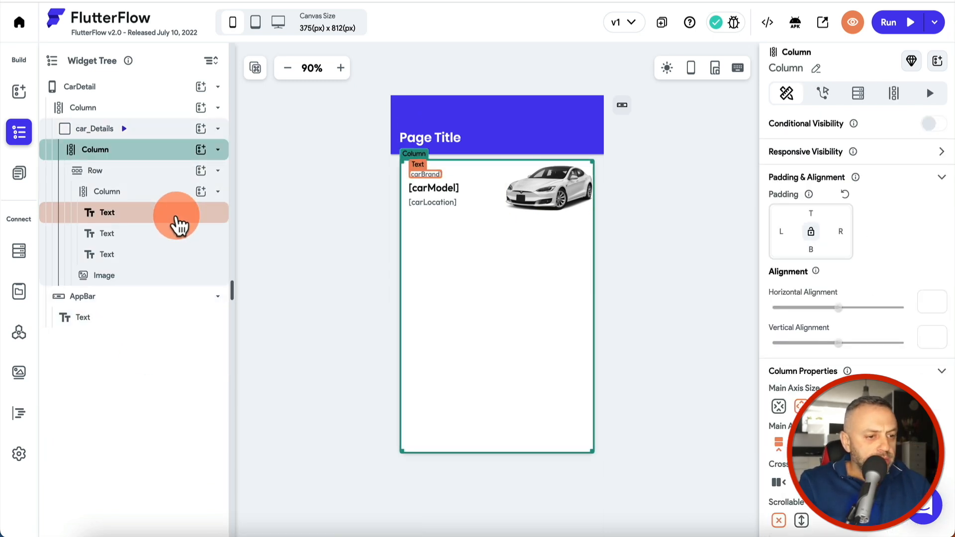
key(ctrl+z)
Step: Set the new button's text to CONTACT OWNER
click(523, 234)
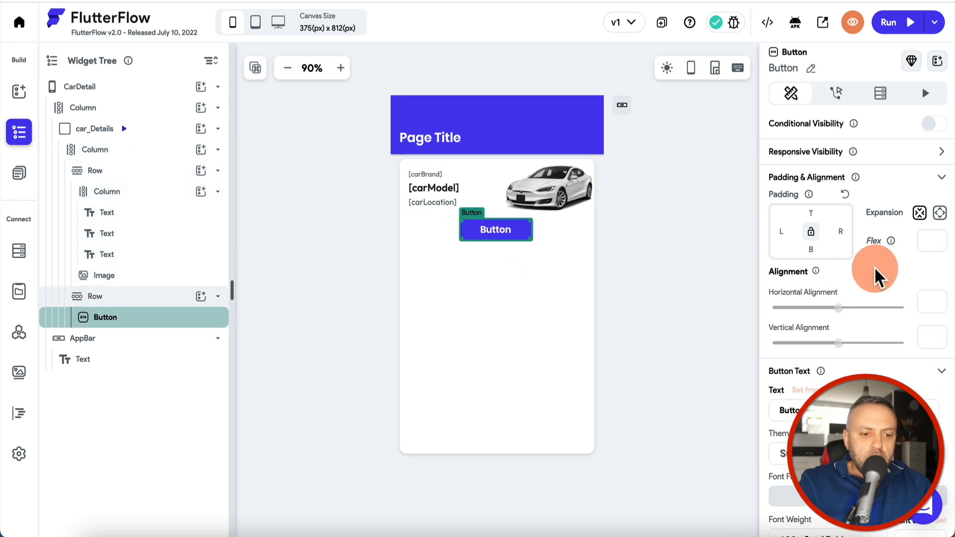
scroll(864, 273, down, 3)
double_click(846, 280)
text(C)
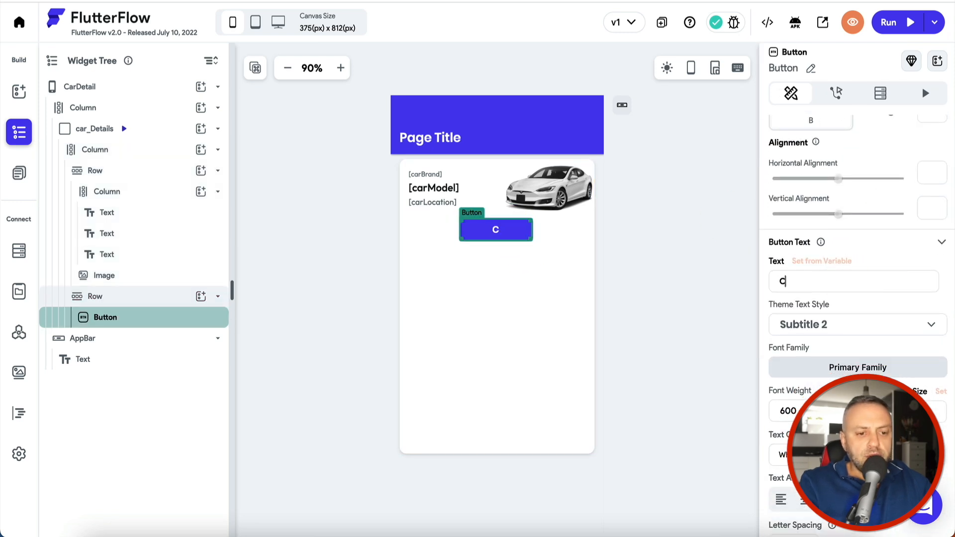
text(ONTACT OW)
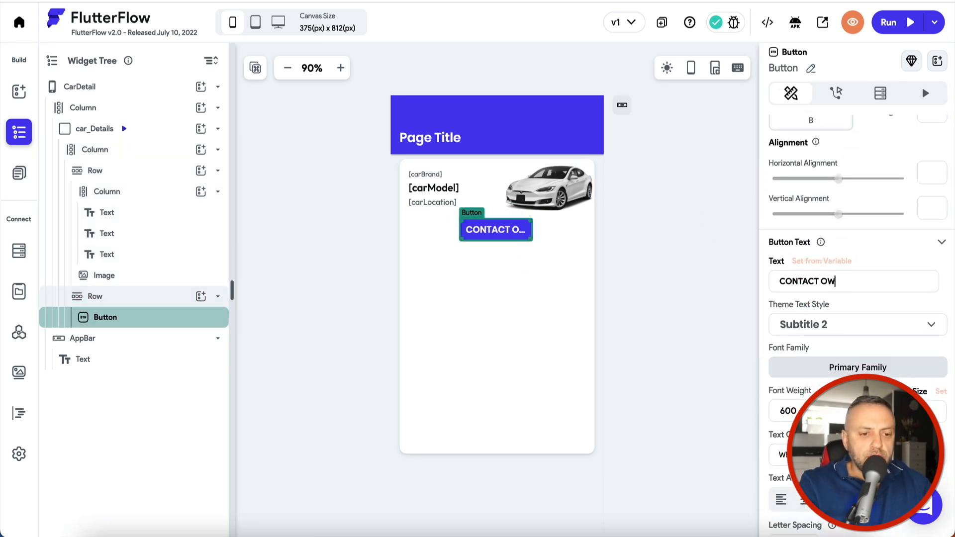
text(NER)
Step: Set the CONTACT OWNER button's width to 200
scroll(808, 368, down, 5)
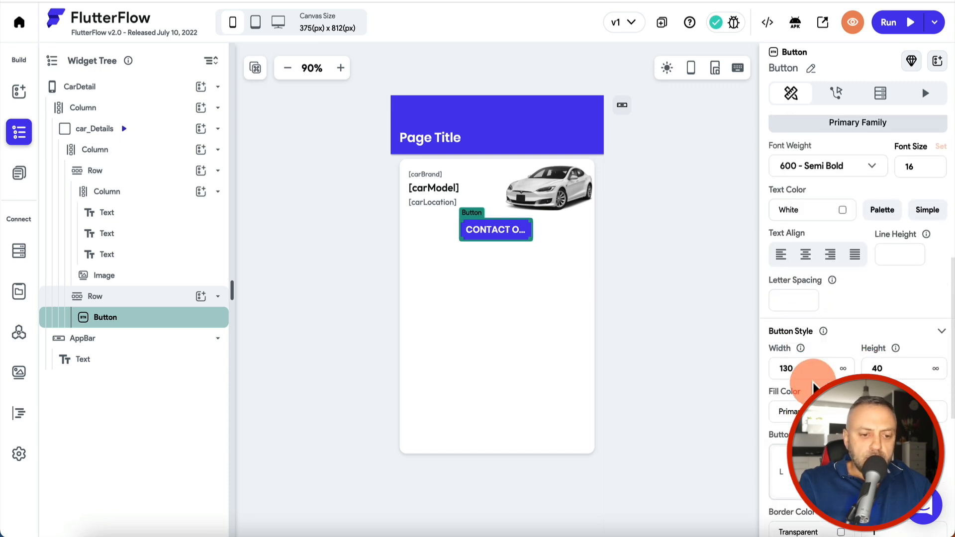
double_click(815, 368)
text(200)
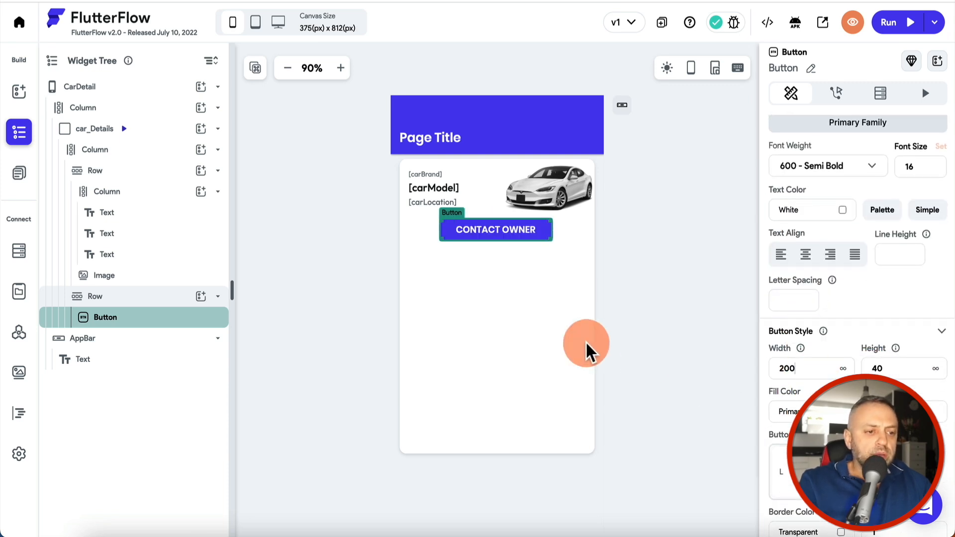
click(504, 310)
Step: Set the CONTACT OWNER button's top padding to 15, after trying 20
click(497, 231)
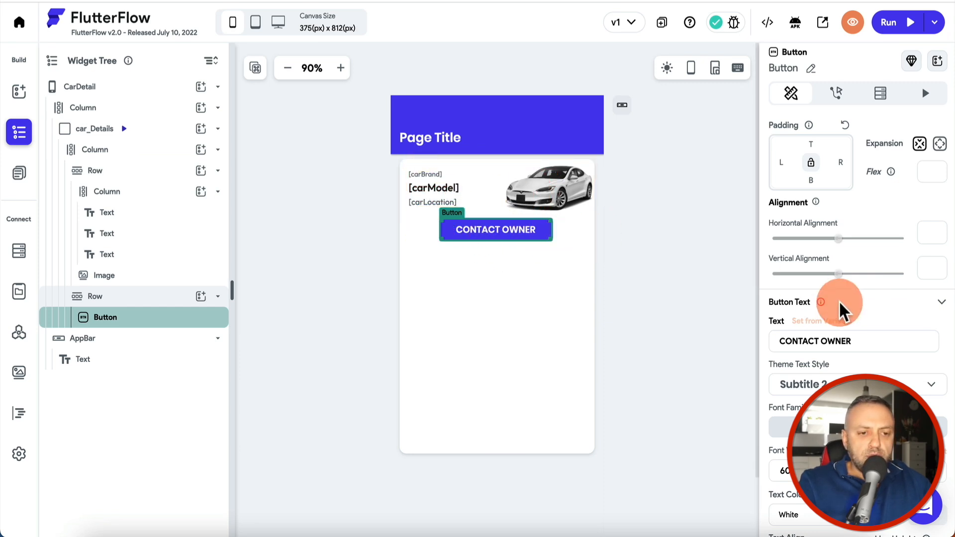
click(811, 144)
text(20)
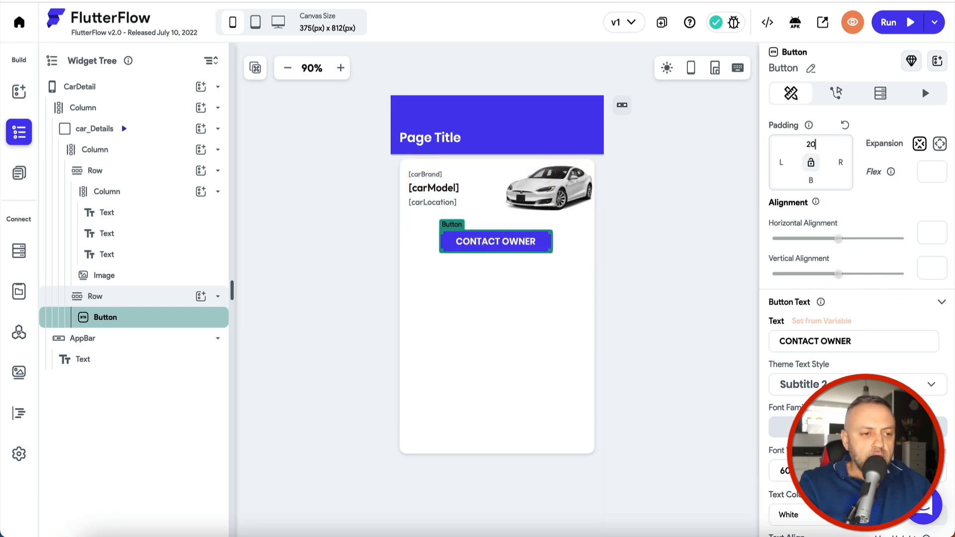
key(BackSpace)
key(BackSpace)
text(15)
click(539, 247)
click(506, 258)
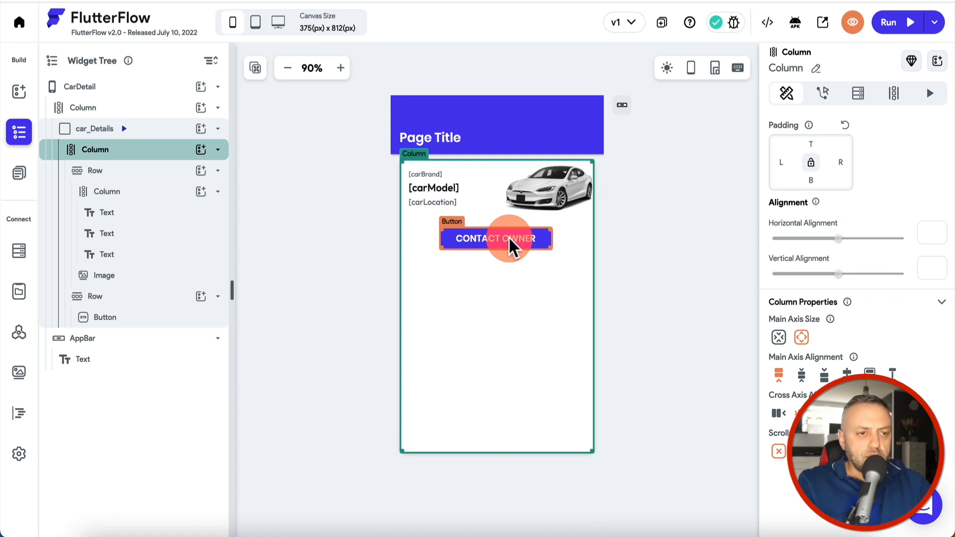
Step: Open the Contact page and add a Row widget to its Column
click(497, 237)
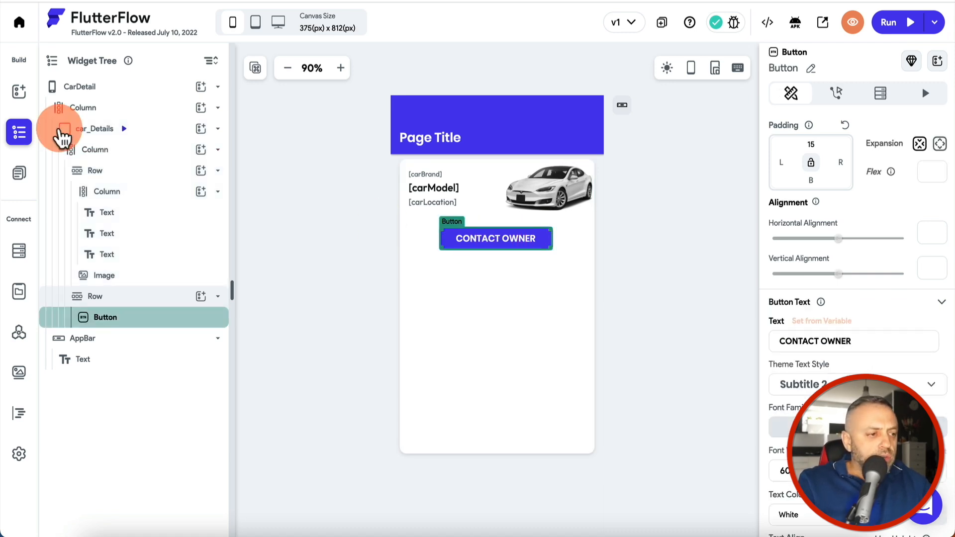
click(20, 173)
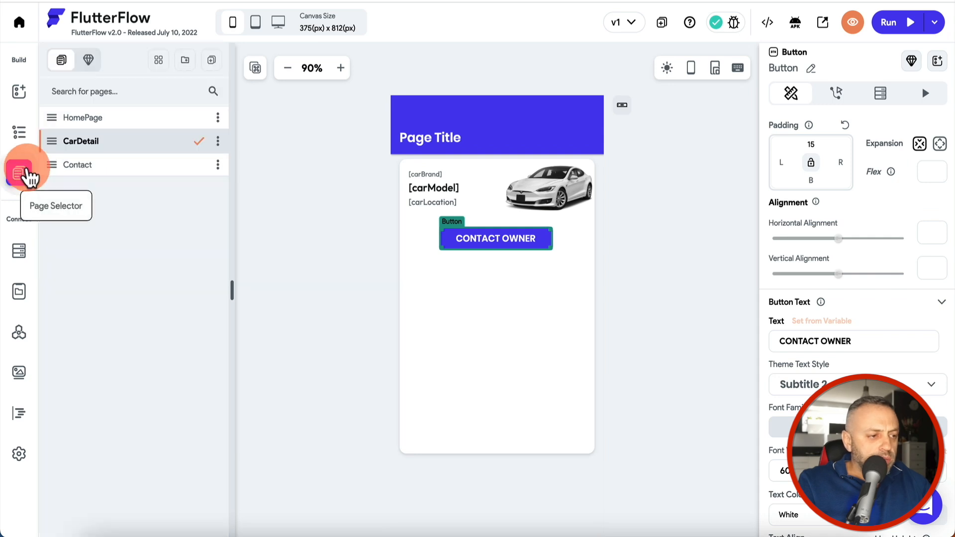
click(85, 164)
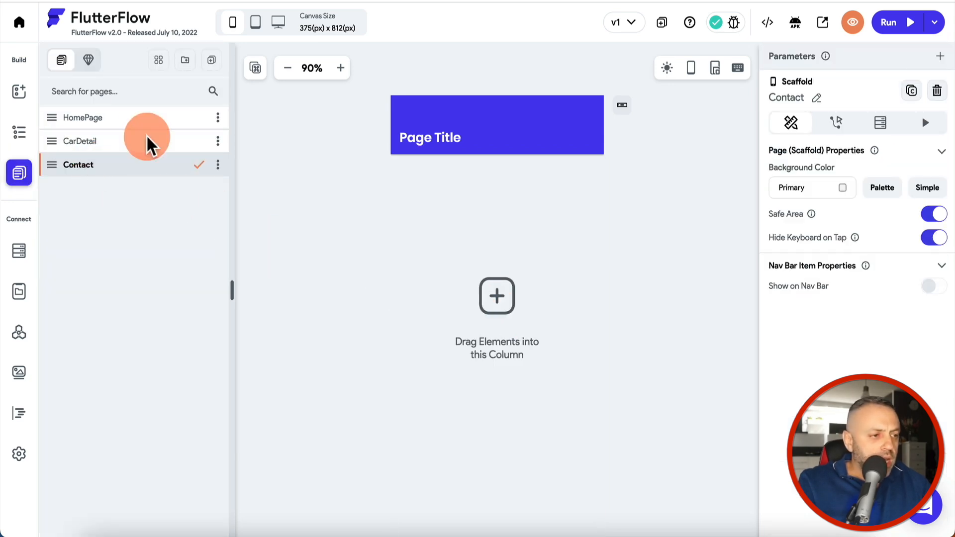
click(427, 259)
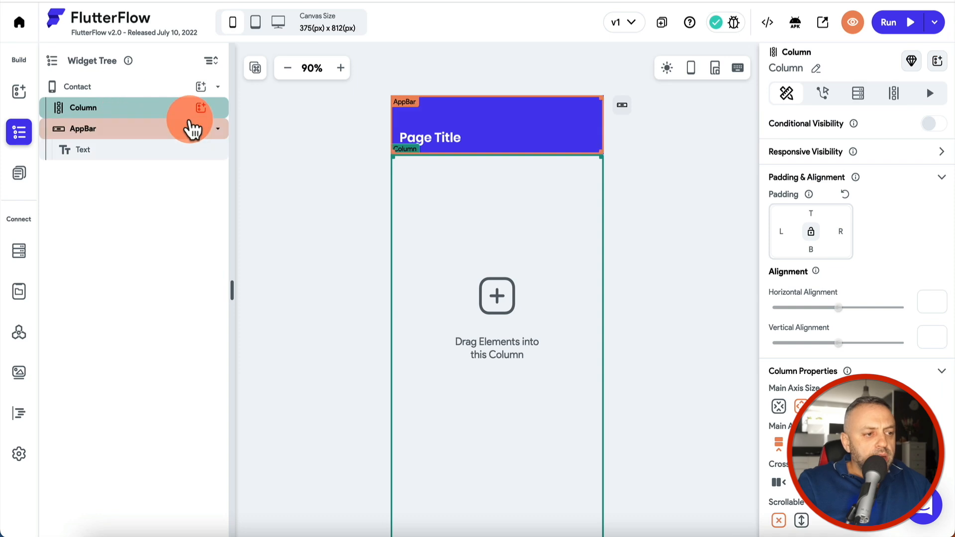
click(201, 108)
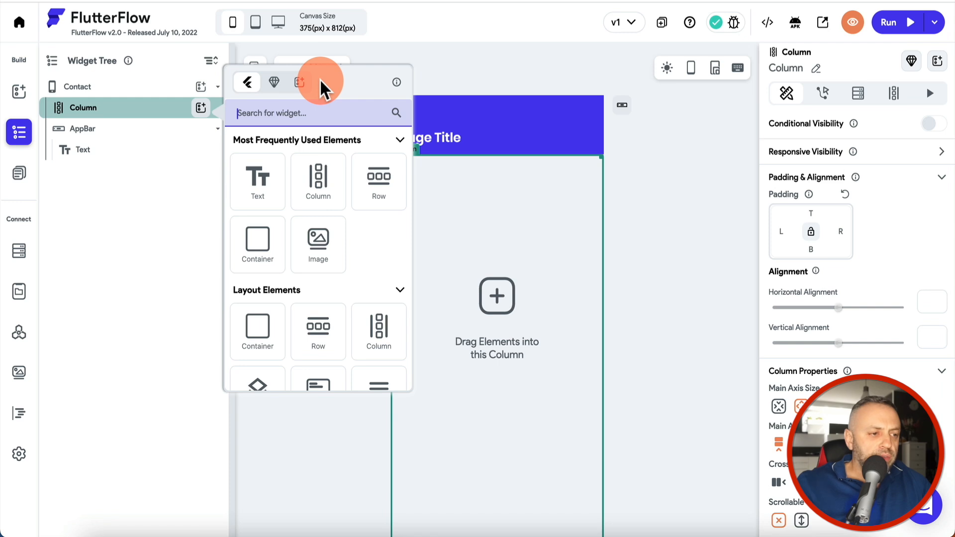
text(row)
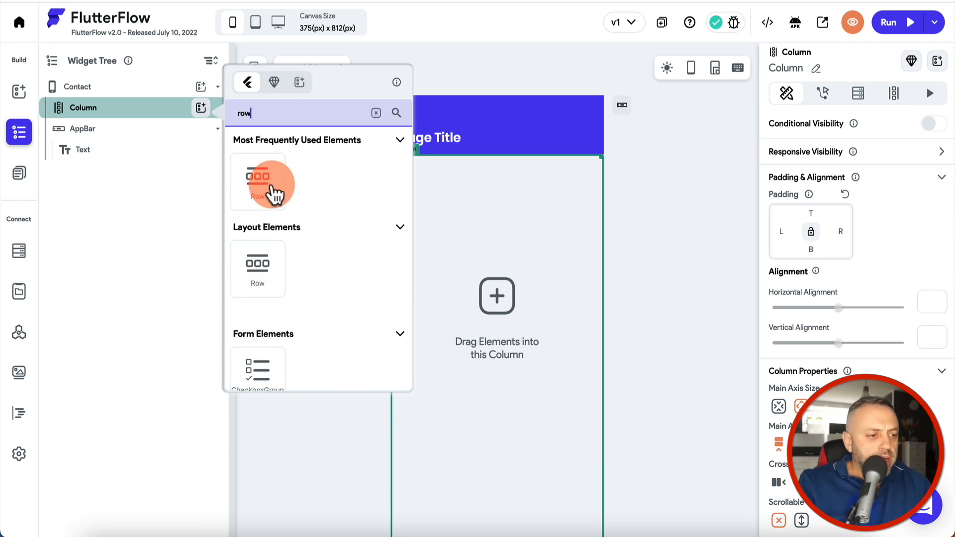
click(263, 182)
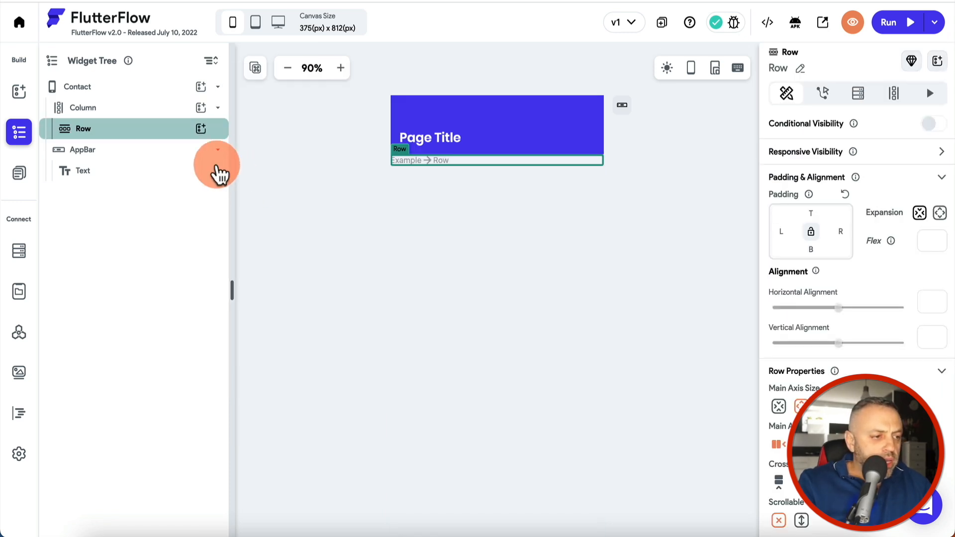
Step: Add a Text widget and a TextField widget to the Row on the Contact page
click(201, 129)
click(258, 204)
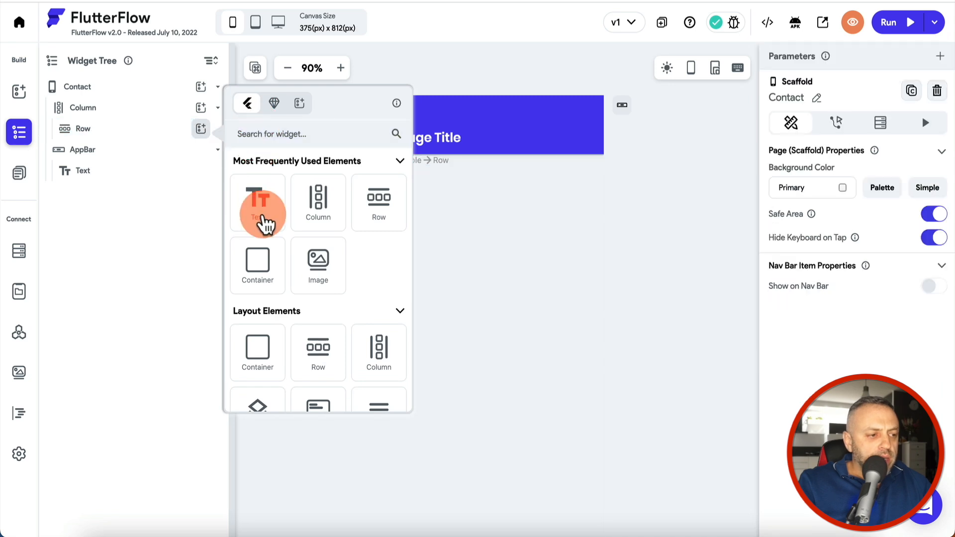
click(200, 128)
click(248, 141)
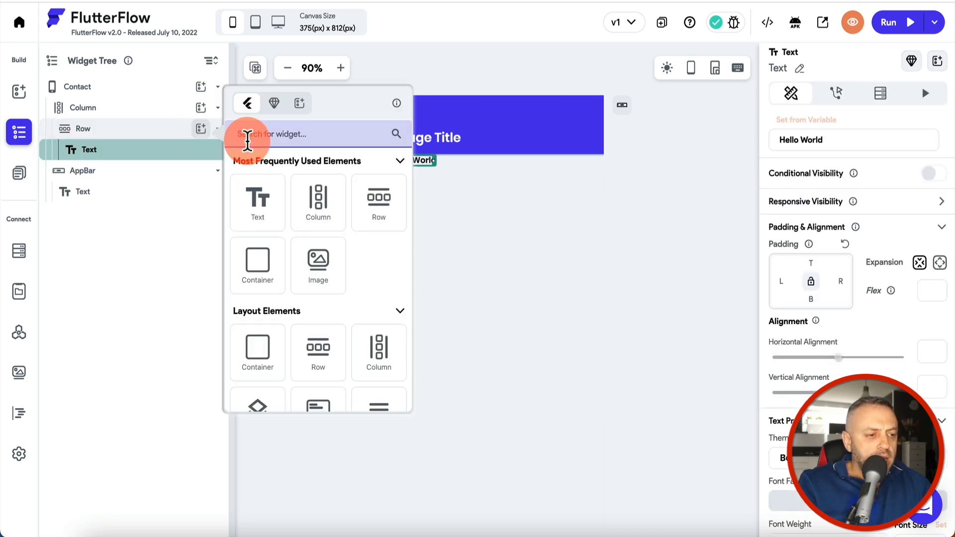
text(text)
scroll(265, 359, down, 2)
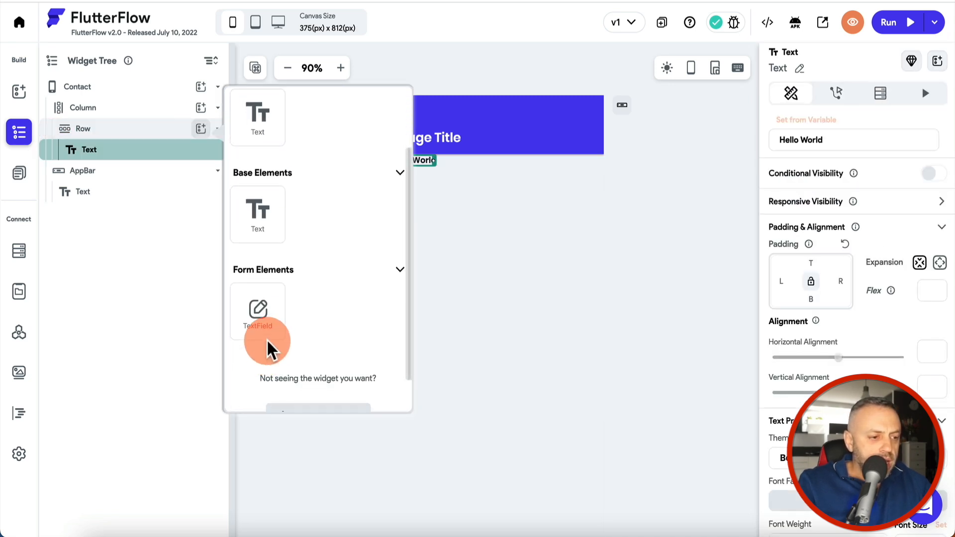
click(260, 312)
Step: Set the right padding of the Row's Text widget to 10
click(414, 169)
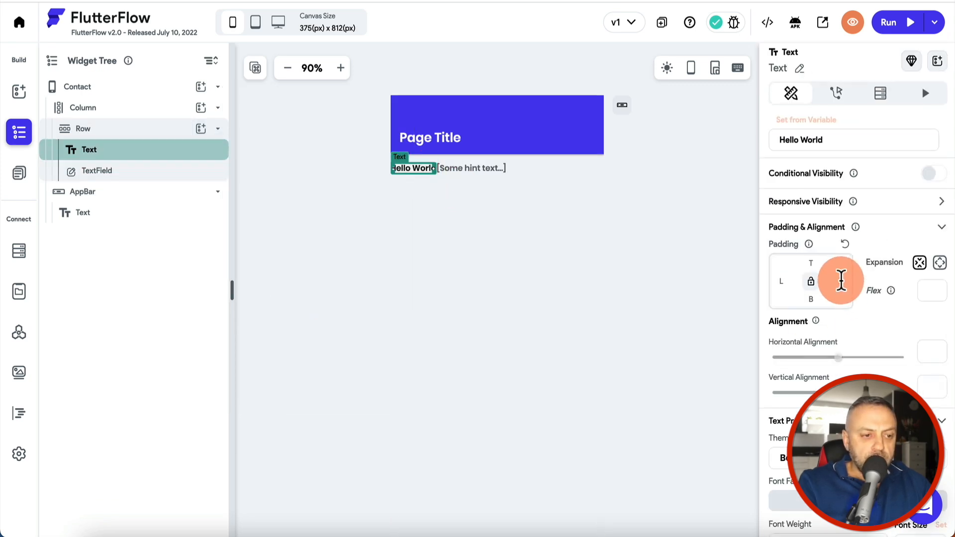
click(841, 281)
text(10)
click(482, 265)
Step: Set the Text widget beside the TextField to read "Name:"
click(421, 171)
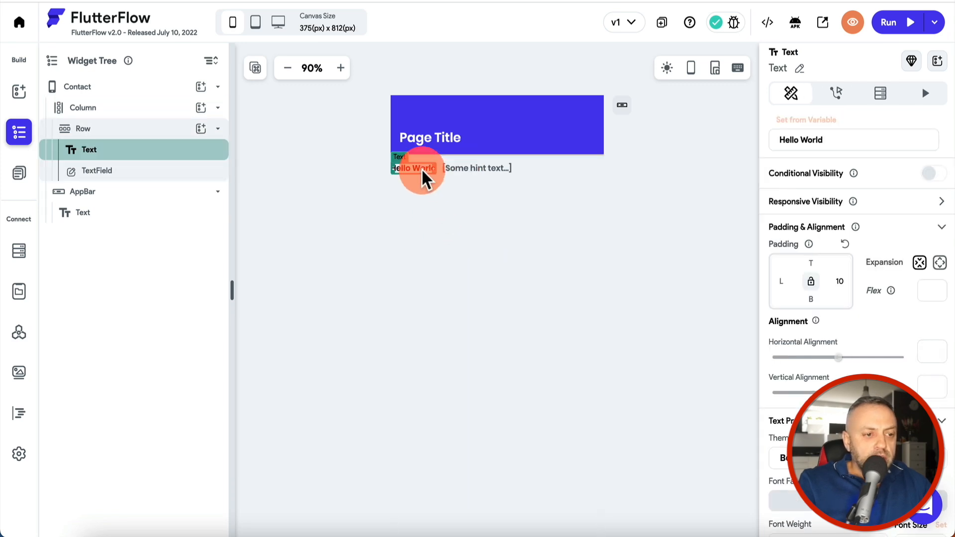
scroll(836, 359, down, 3)
scroll(836, 348, up, 3)
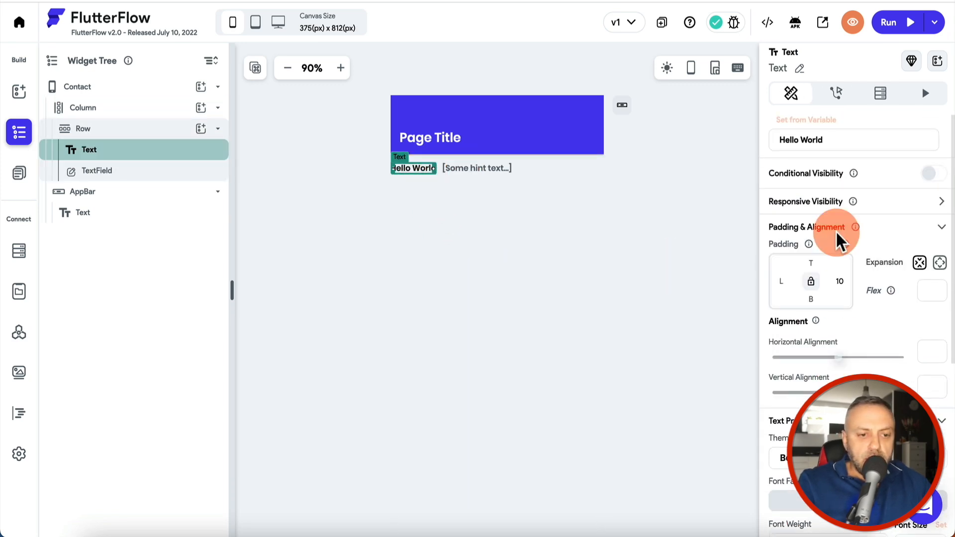
click(550, 226)
Step: Replace the TextField's hint text with Name and leave its label text empty, after trying Name as the label
click(456, 166)
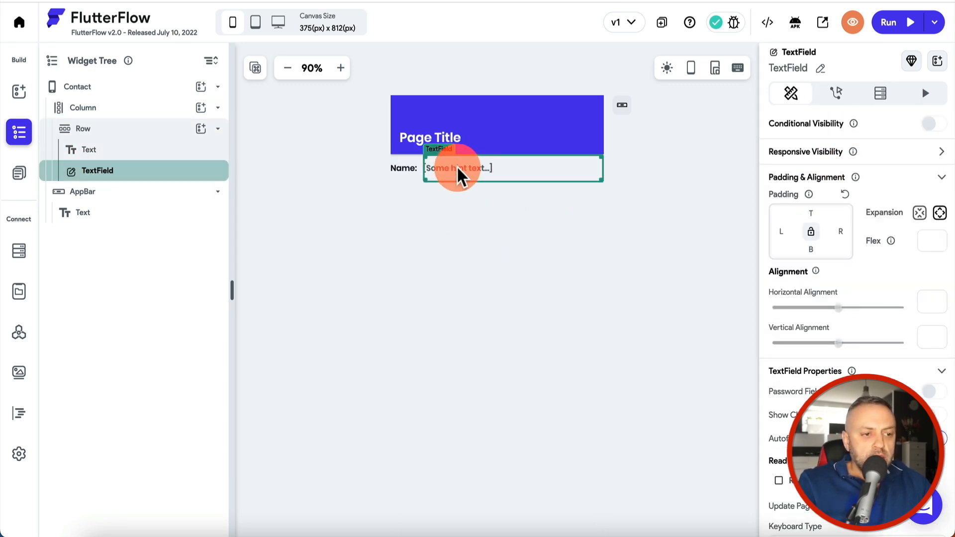
scroll(814, 309, down, 5)
click(827, 380)
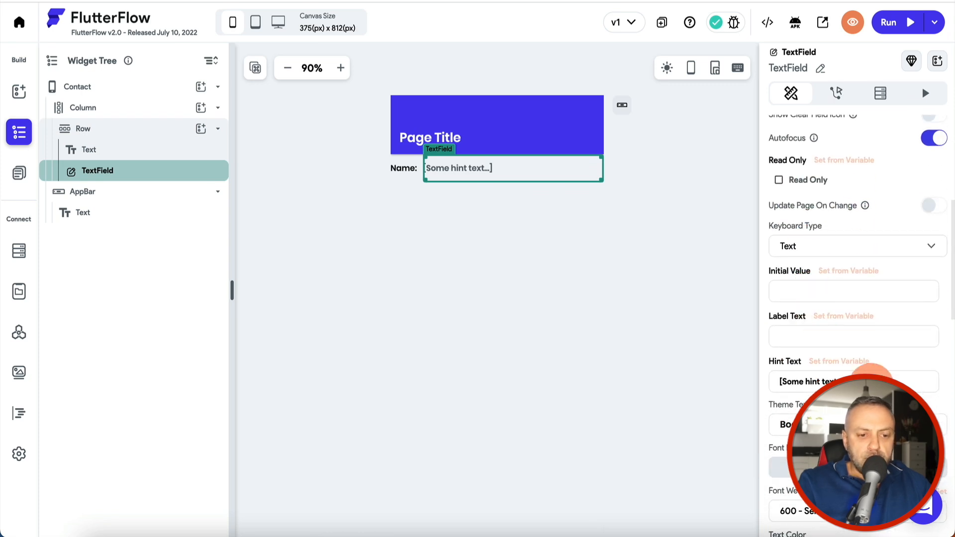
key(ctrl+a)
key(BackSpace)
click(830, 335)
text(Name)
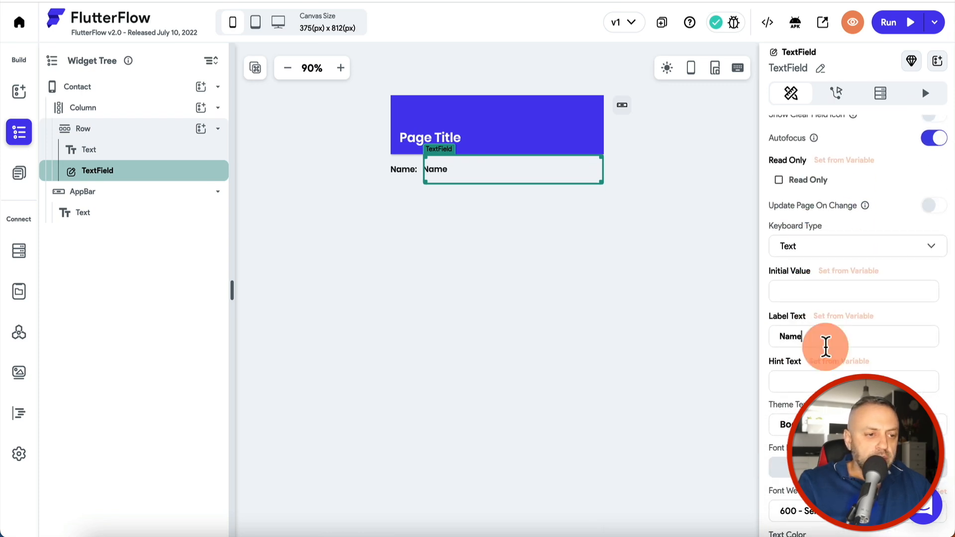
drag(768, 333, 823, 343)
key(BackSpace)
click(802, 382)
text(Name)
click(416, 186)
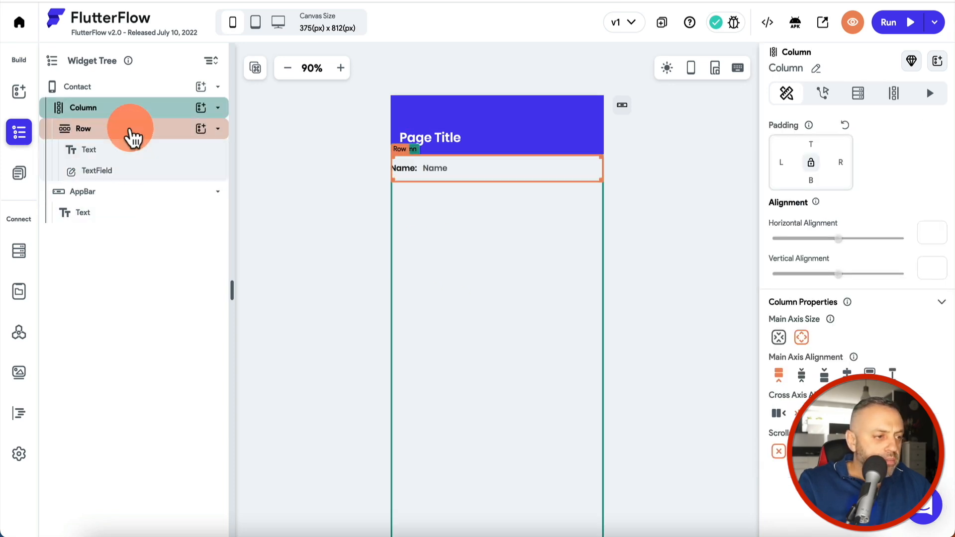
Step: Duplicate the name Row and set the copy's Text widget to "Email:"
click(132, 131)
right_click(130, 132)
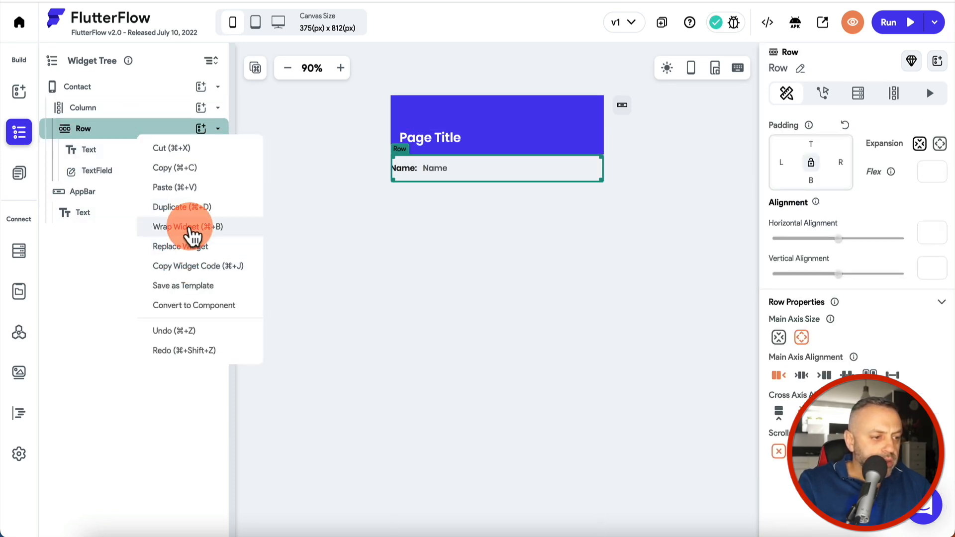
click(184, 205)
click(405, 190)
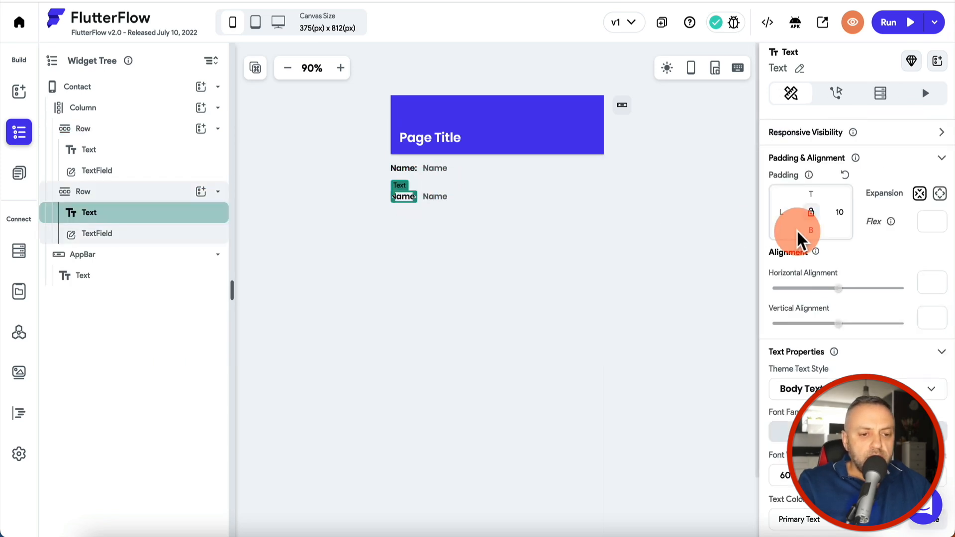
double_click(829, 146)
text(Email)
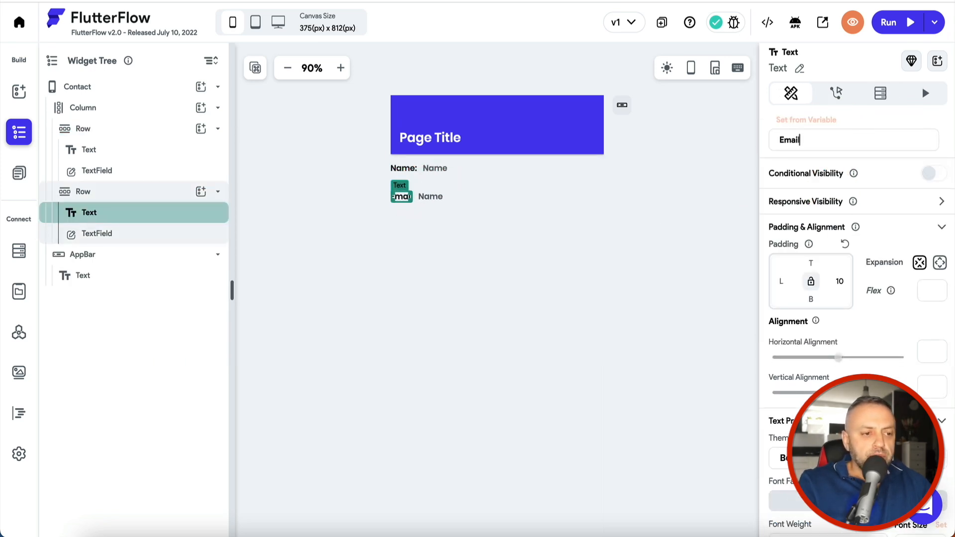
click(438, 207)
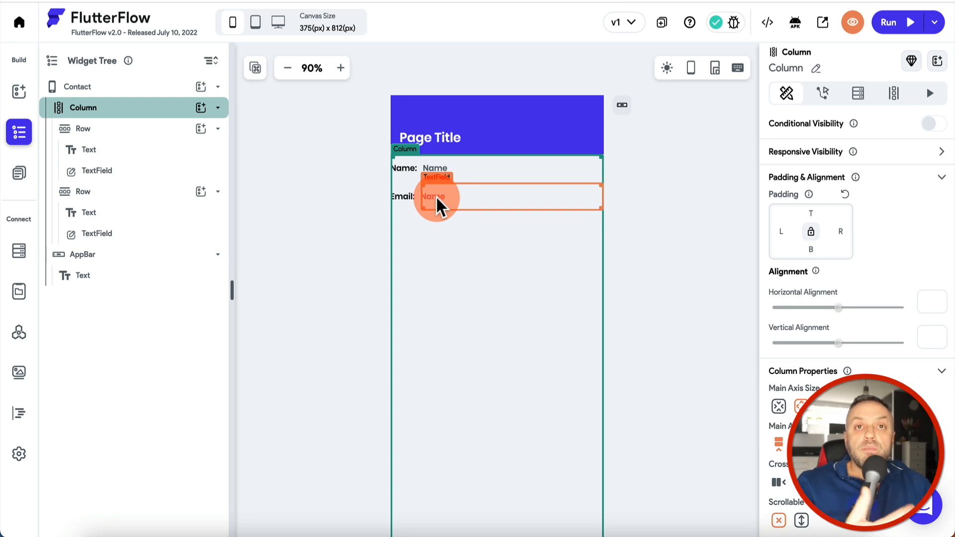
Step: Set the hint text of the second Row's TextField to Email
click(436, 195)
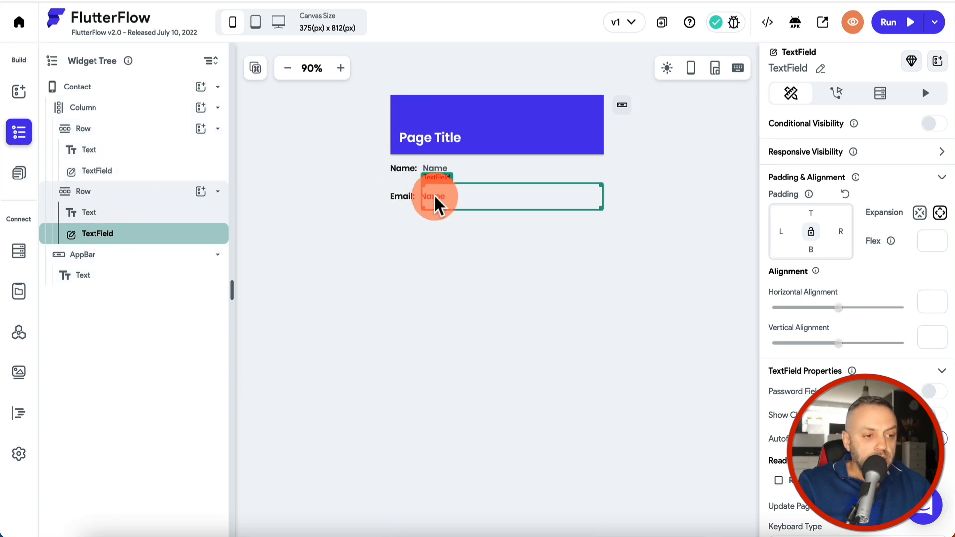
scroll(888, 336, down, 5)
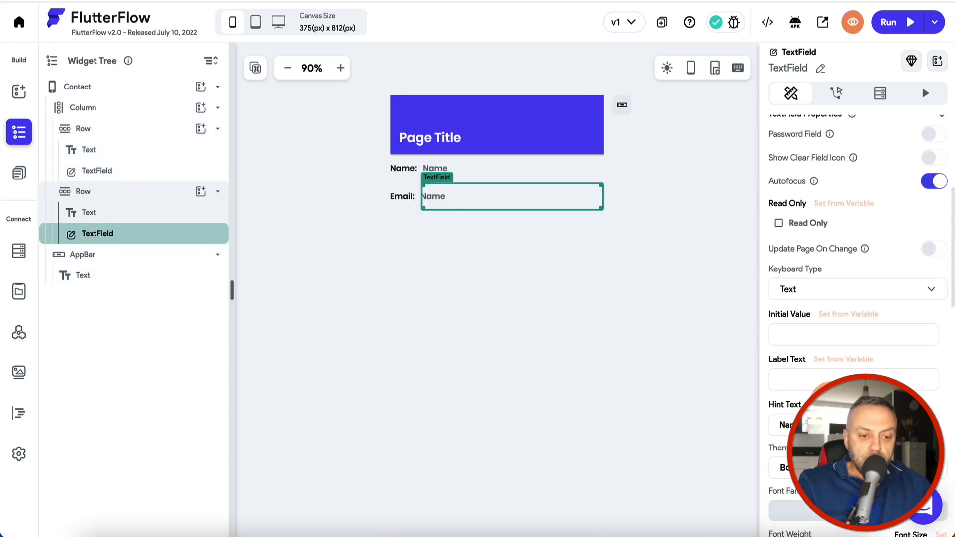
click(432, 378)
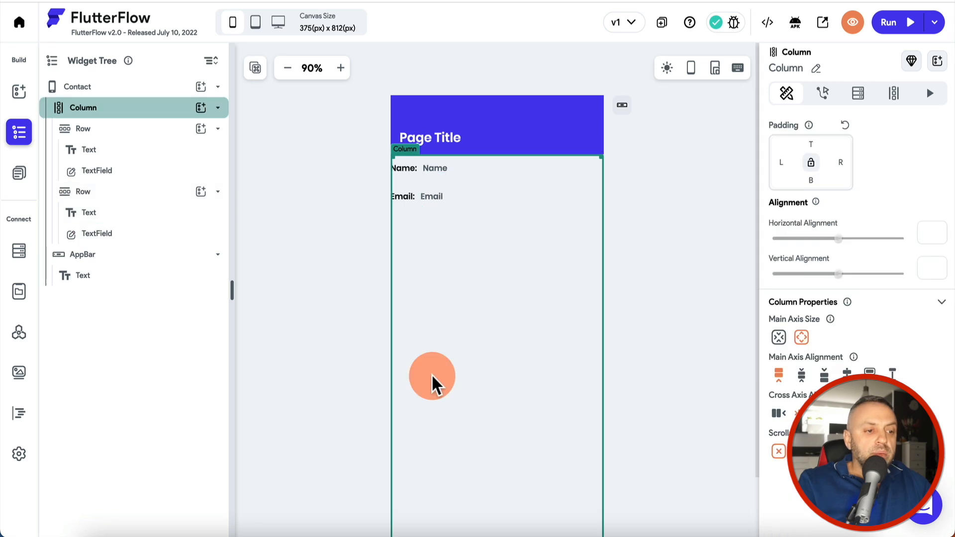
Step: Duplicate the email Row and add a Button widget to the copy
right_click(142, 202)
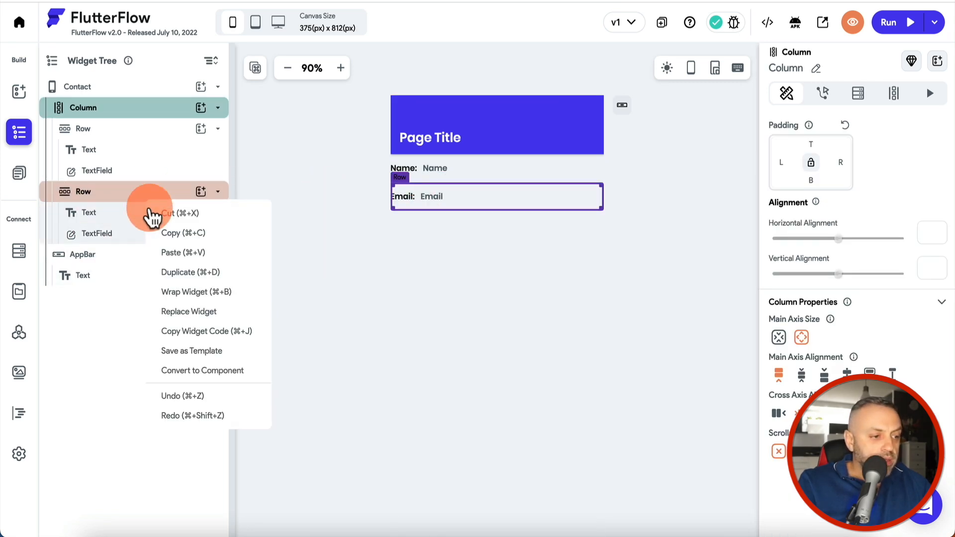
click(189, 271)
click(404, 225)
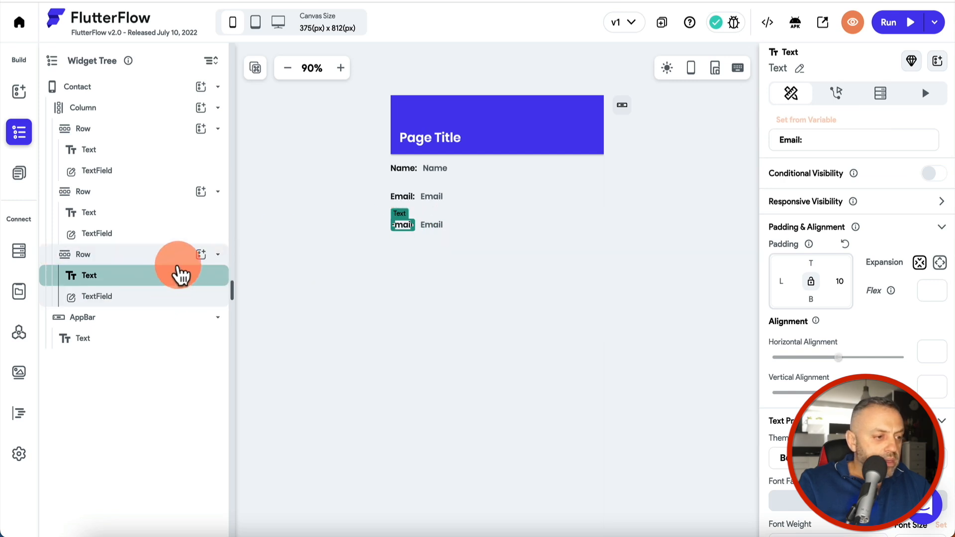
click(202, 254)
text(but)
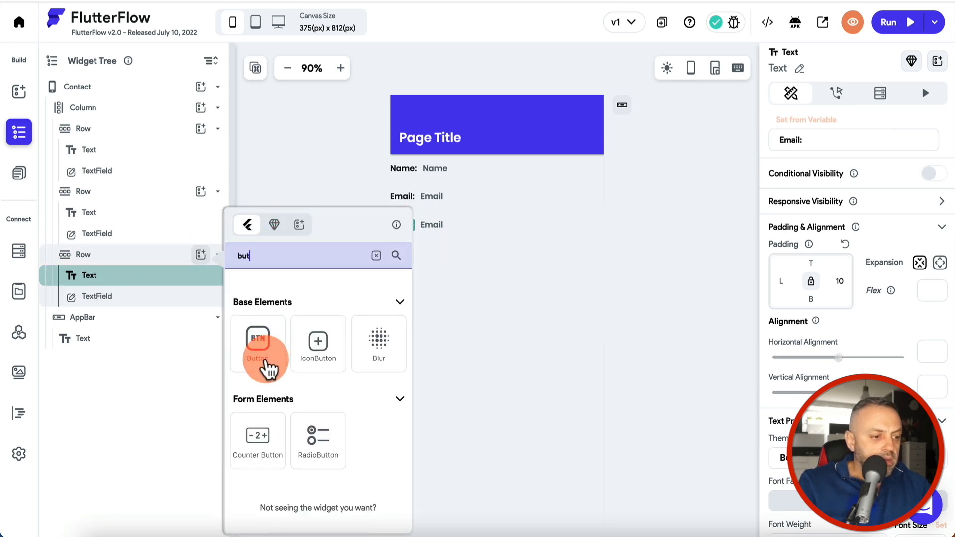
click(270, 346)
Step: Delete the TextField and the Text widget from the third Row, keeping only the Button
click(451, 223)
key(Delete)
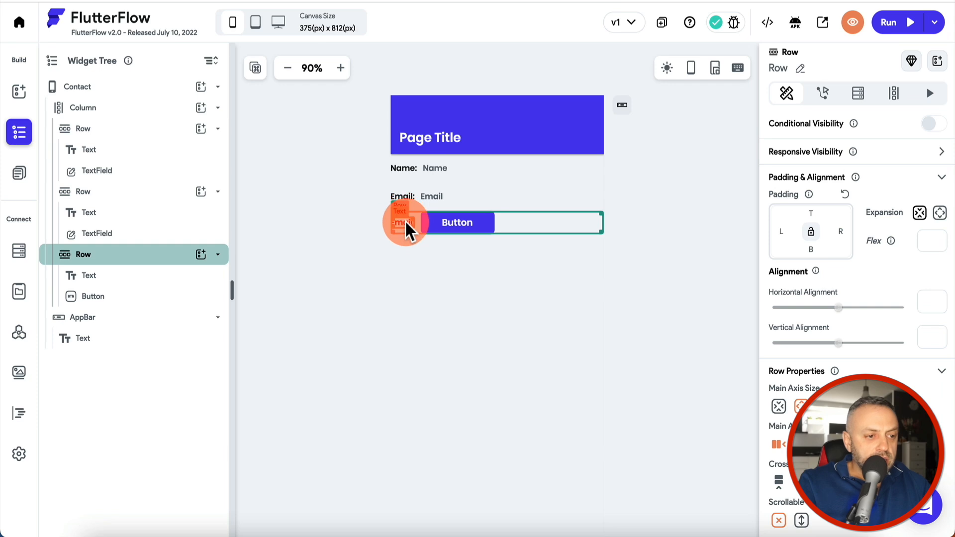
click(405, 221)
key(Delete)
Step: Set the button Row's main axis size to minimum to centre the Button on the page
click(433, 221)
click(500, 221)
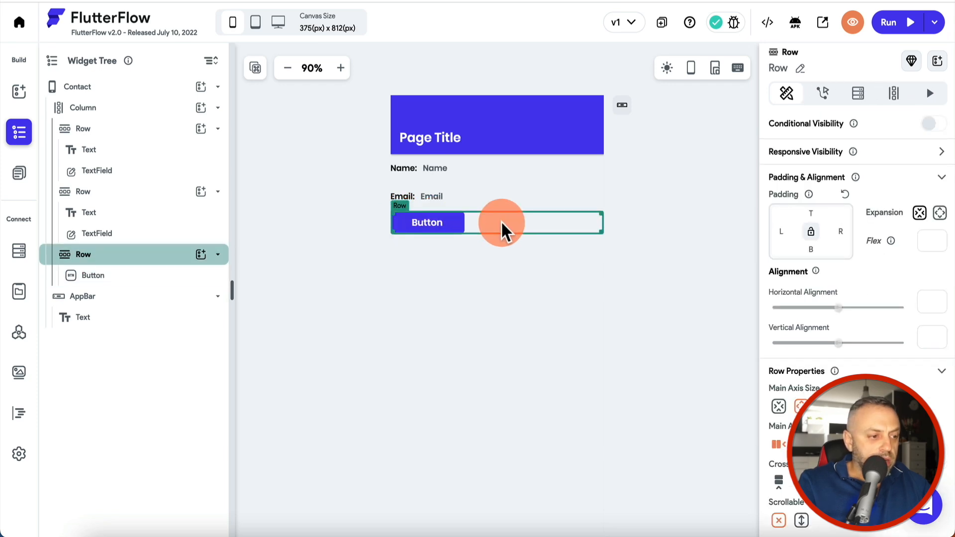
click(779, 410)
Step: Set the third Row's Button text to SEND
click(511, 219)
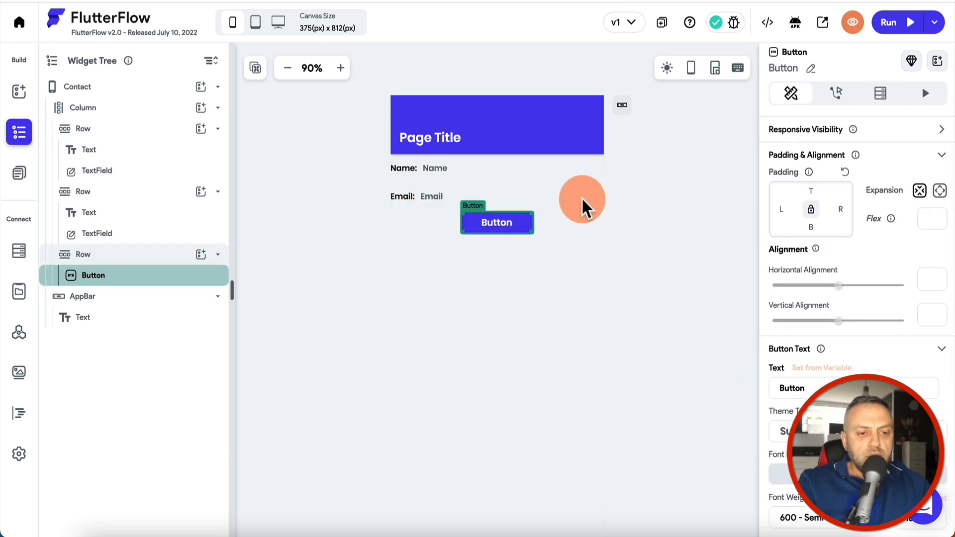
click(844, 195)
scroll(846, 209, down, 5)
click(836, 188)
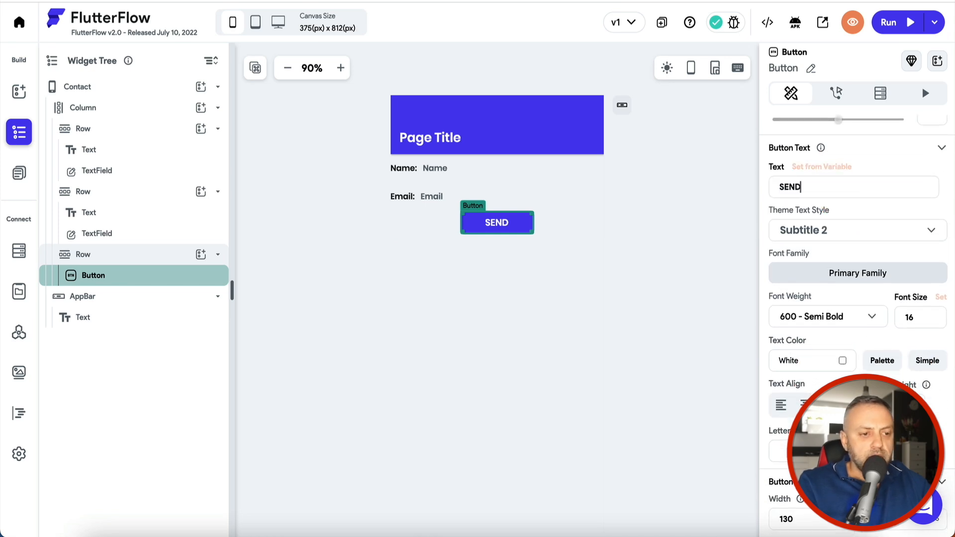
click(442, 158)
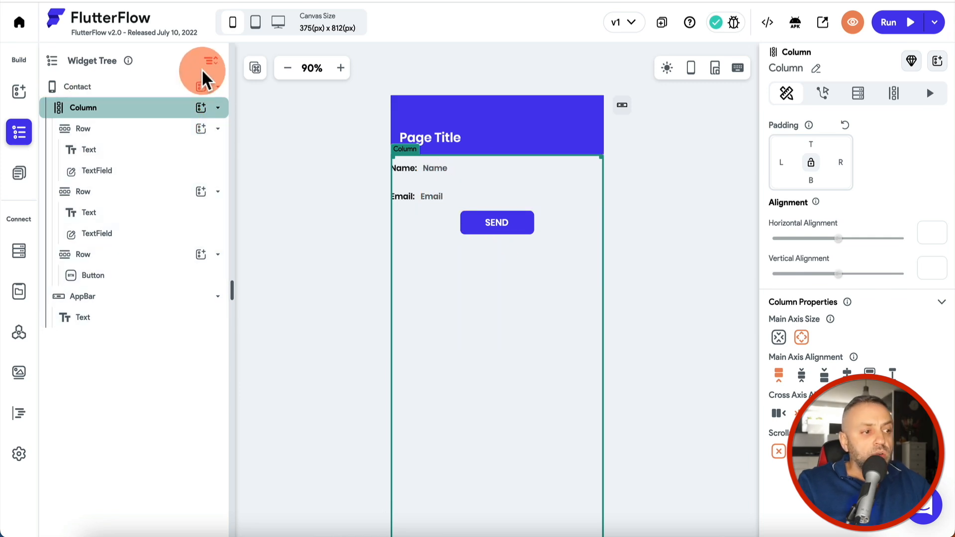
Step: Browse the ready-made templates that can be added to the Contact page, including Headers and Card Views
click(201, 87)
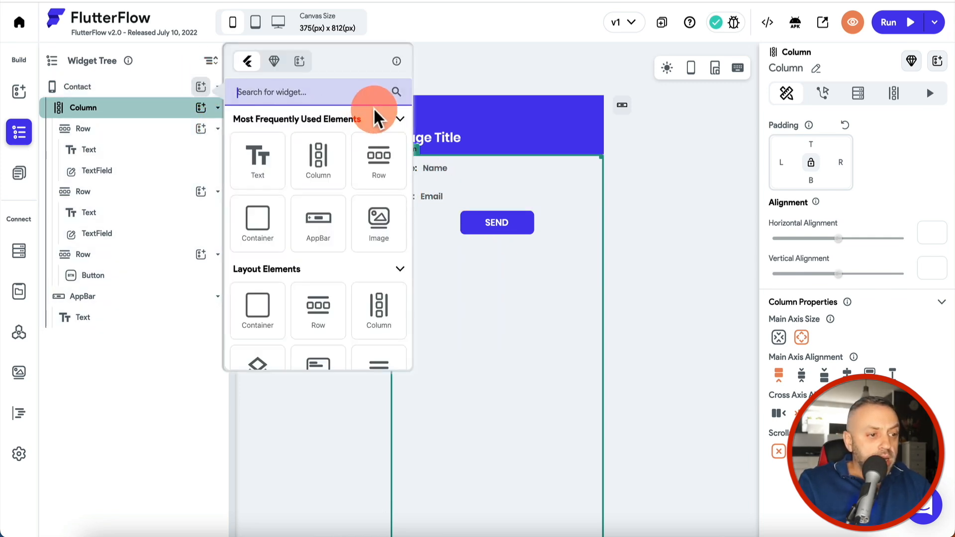
click(300, 61)
scroll(298, 313, down, 5)
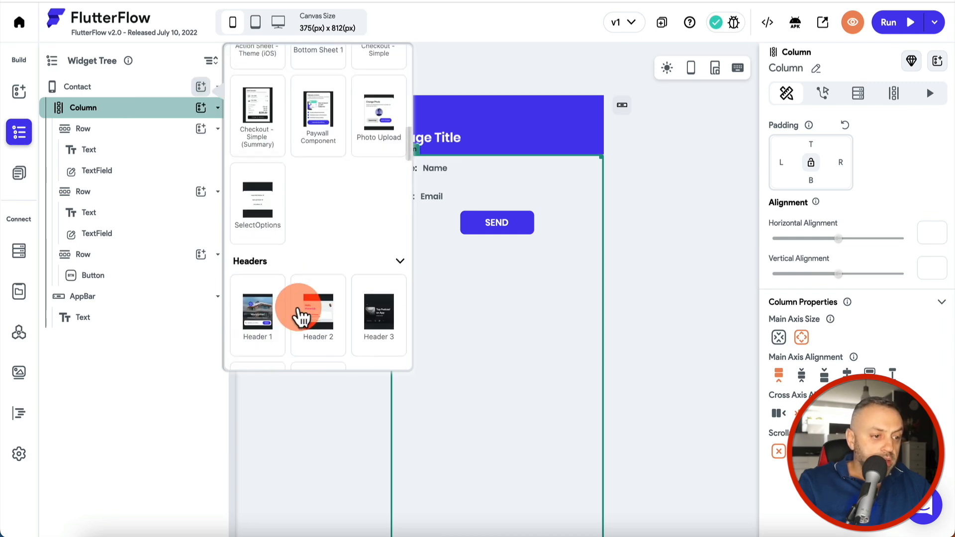
scroll(300, 313, down, 6)
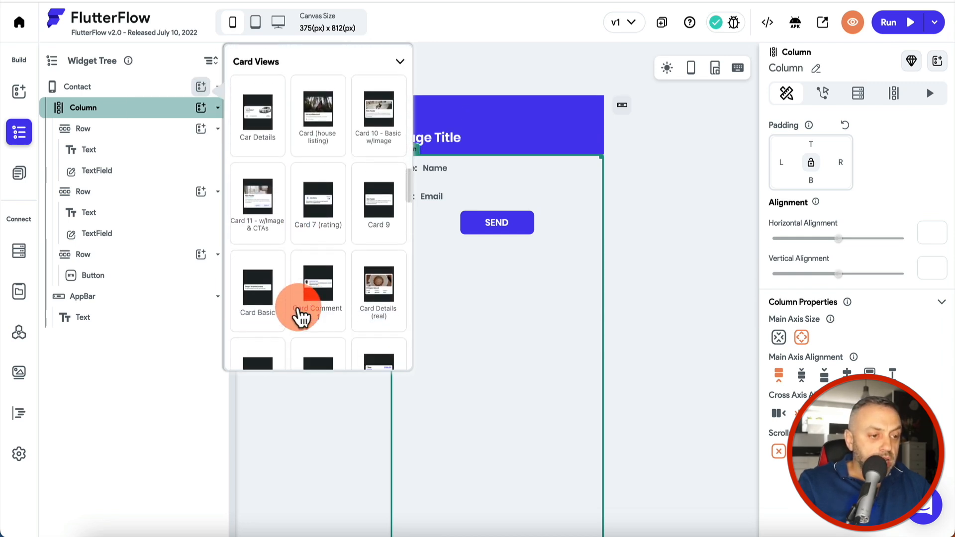
click(305, 434)
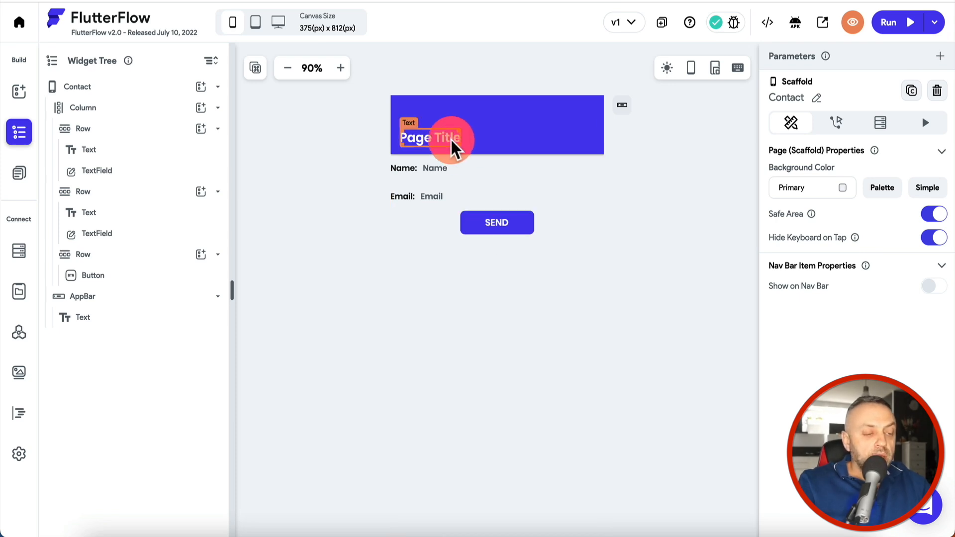
click(440, 146)
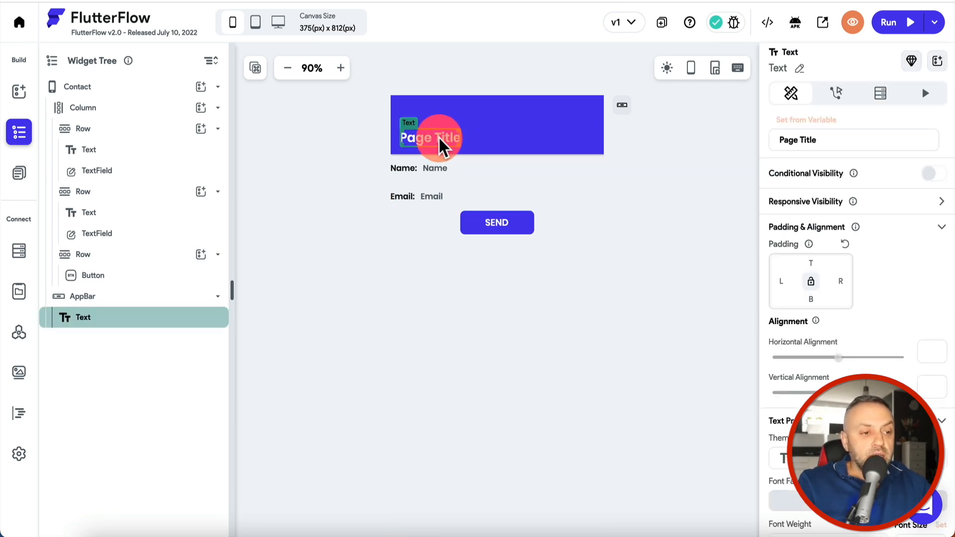
click(817, 120)
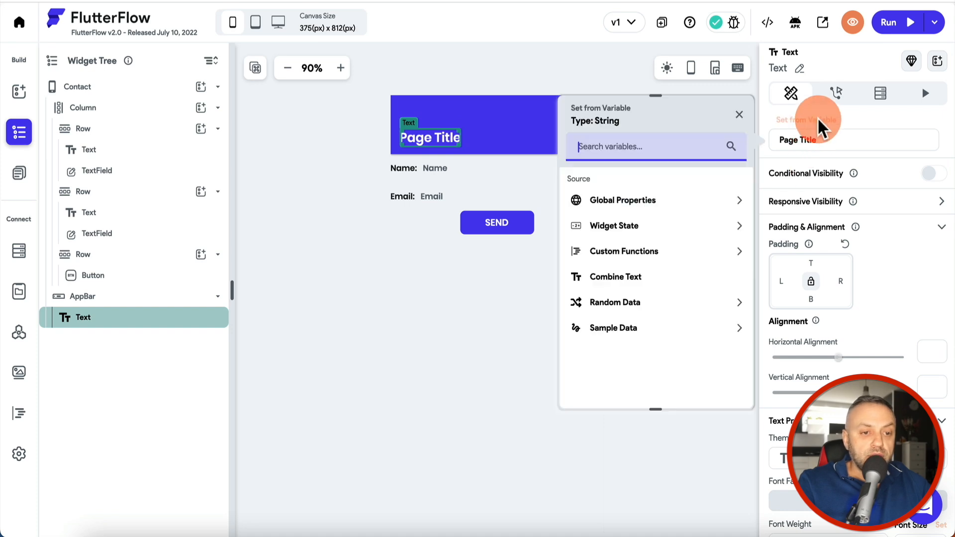
click(715, 477)
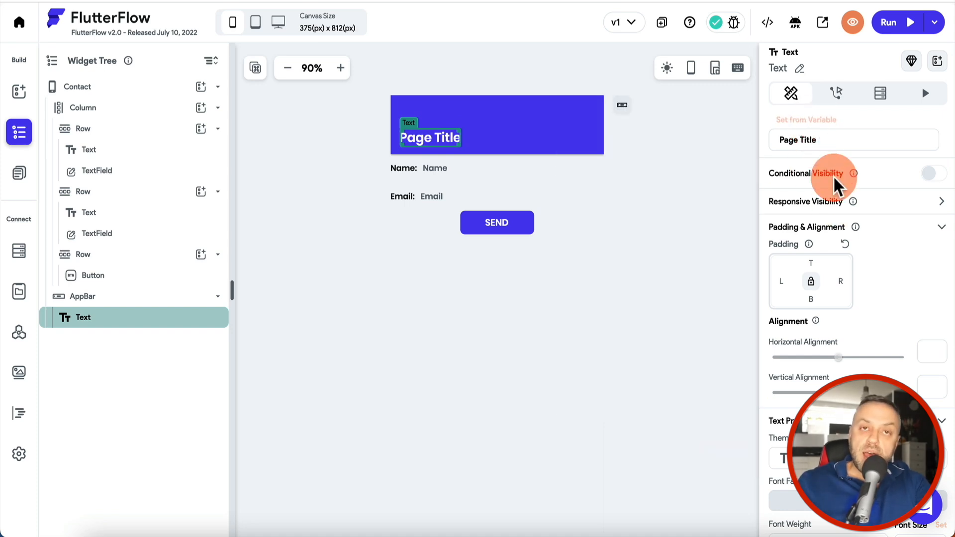
scroll(846, 164, down, 5)
scroll(845, 160, up, 2)
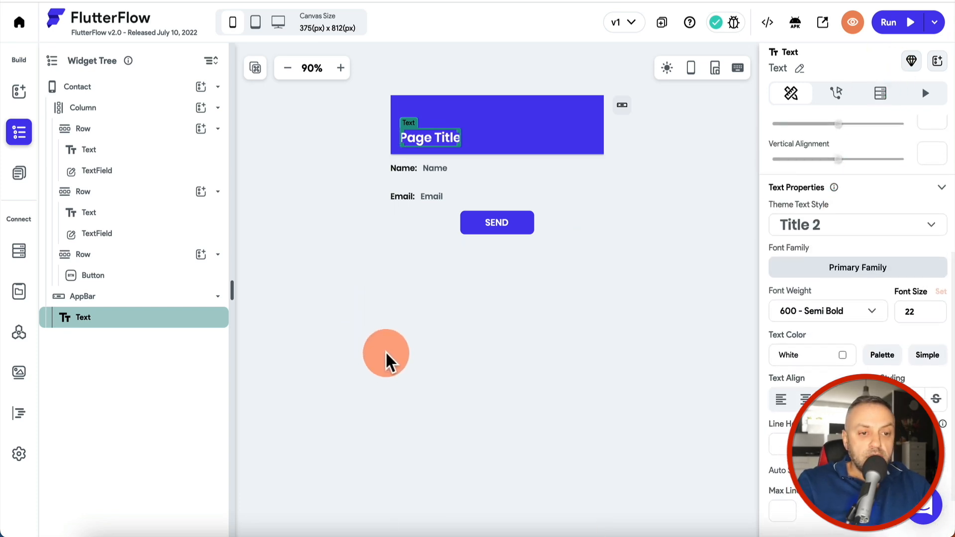
Step: Define a String page parameter named carModel on the Contact page
click(678, 158)
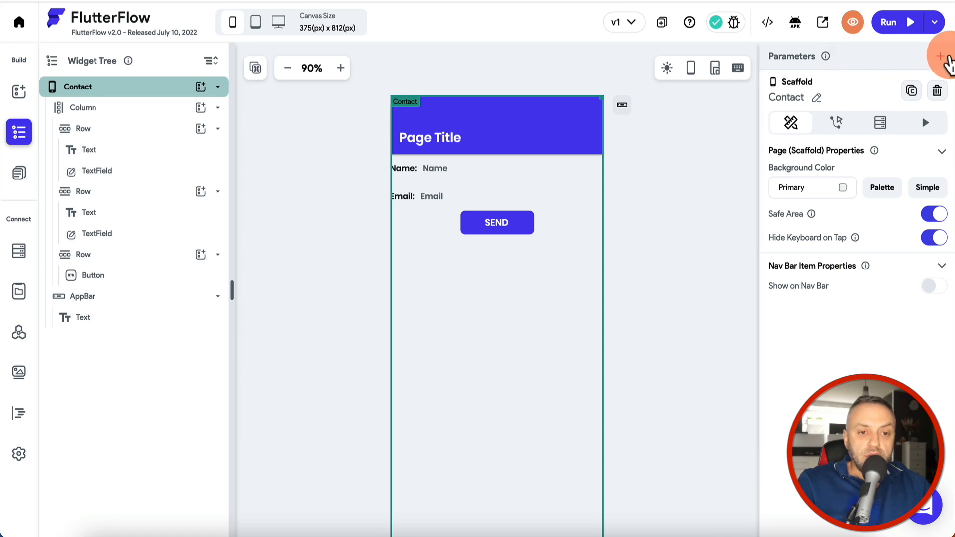
click(938, 60)
click(873, 134)
click(830, 185)
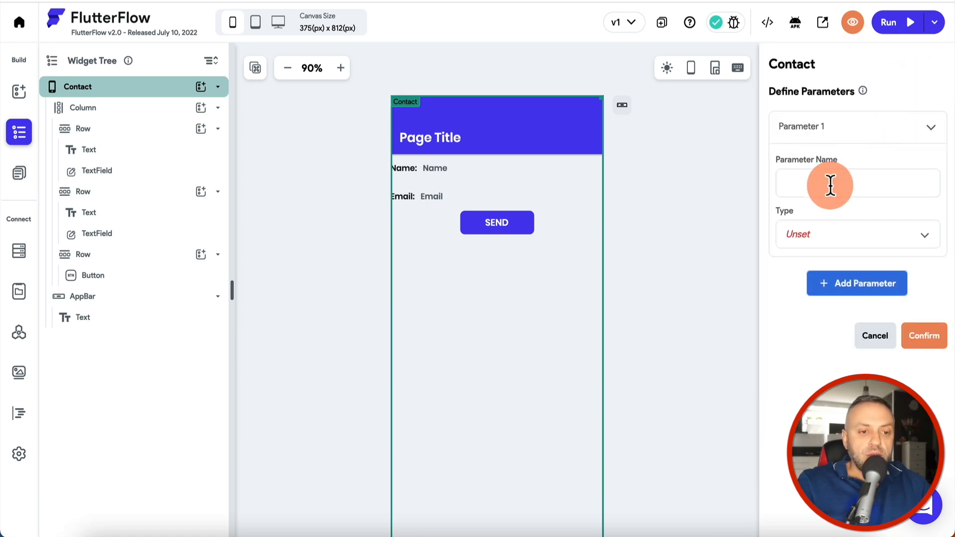
text(car)
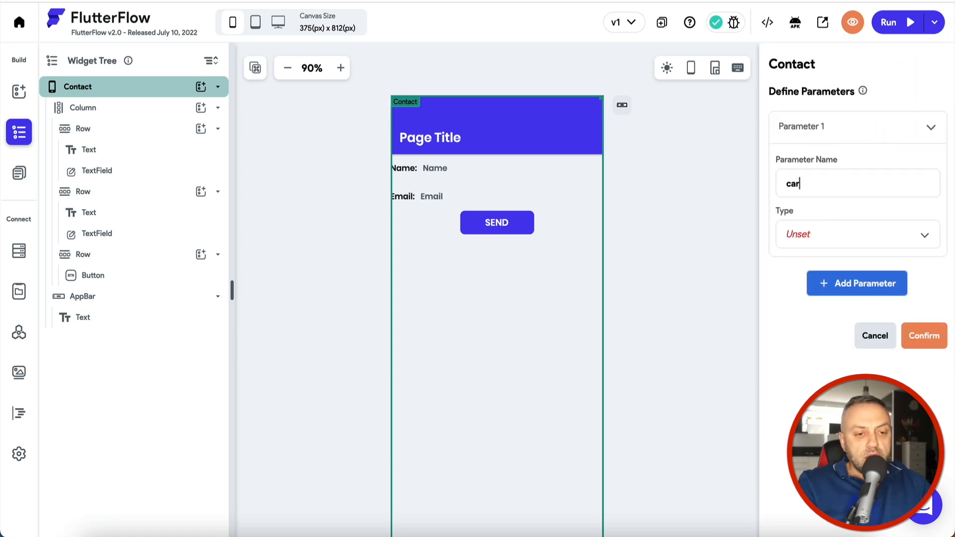
text(Brand)
click(855, 231)
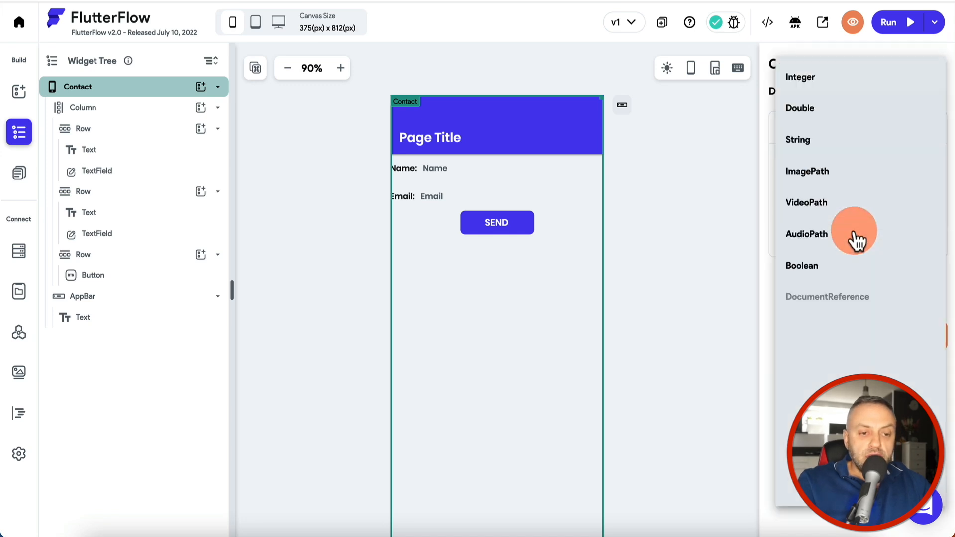
click(832, 141)
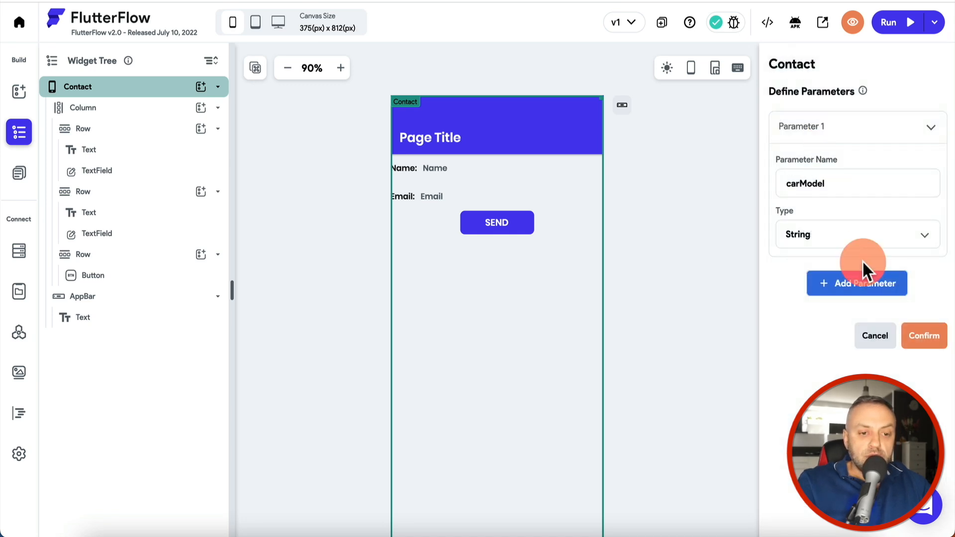
click(928, 348)
Step: Bind the Contact page's app bar title to the carModel parameter
click(437, 138)
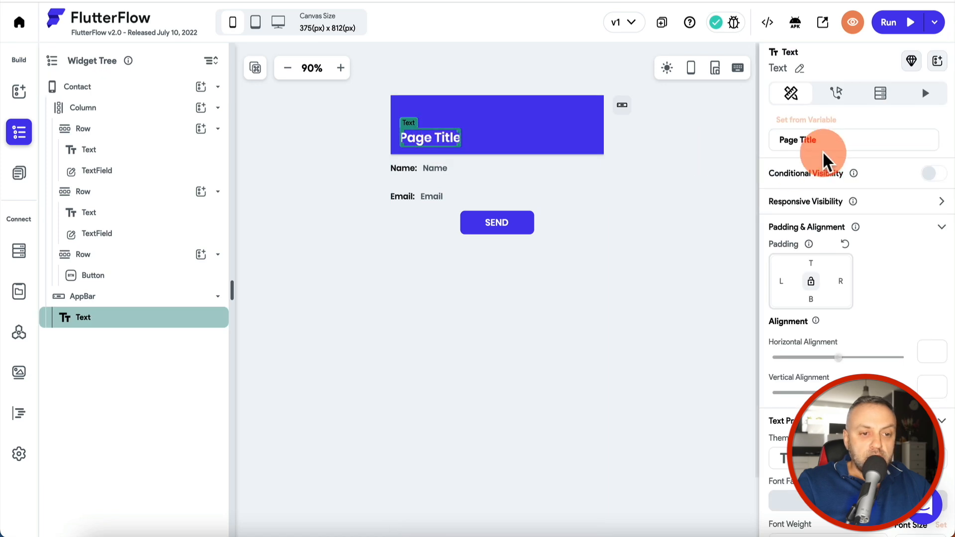
click(821, 122)
click(633, 199)
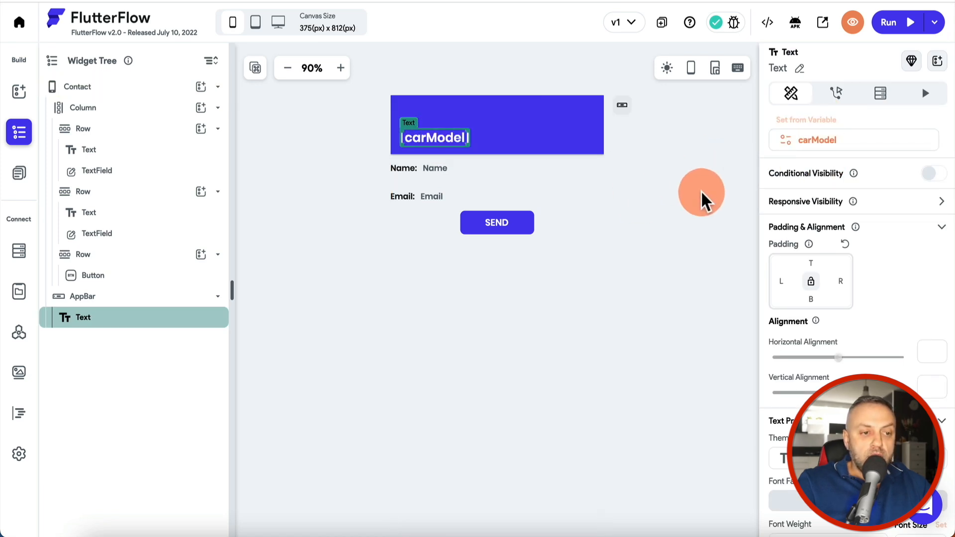
click(675, 218)
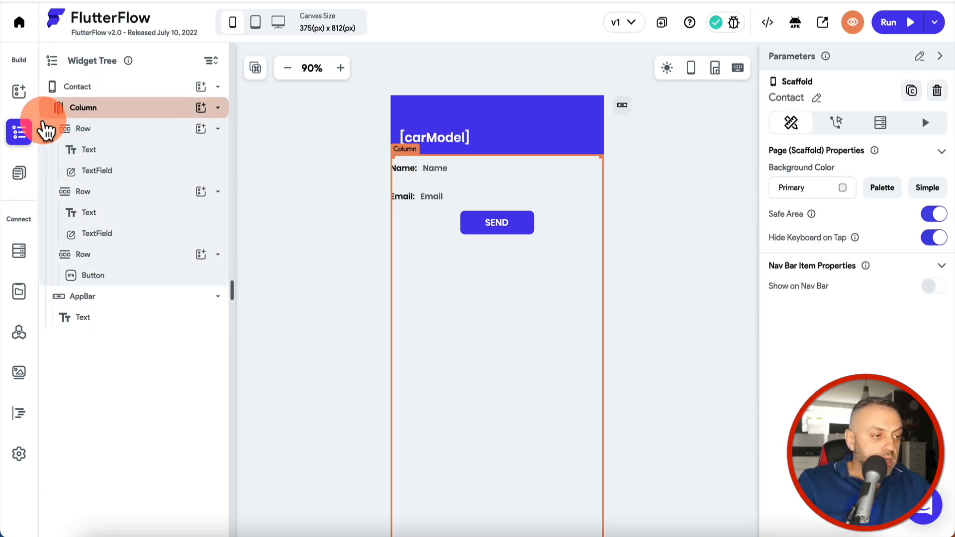
Step: On the CarDetail page, give the CONTACT OWNER button an On Tap action that navigates to Contact
click(20, 173)
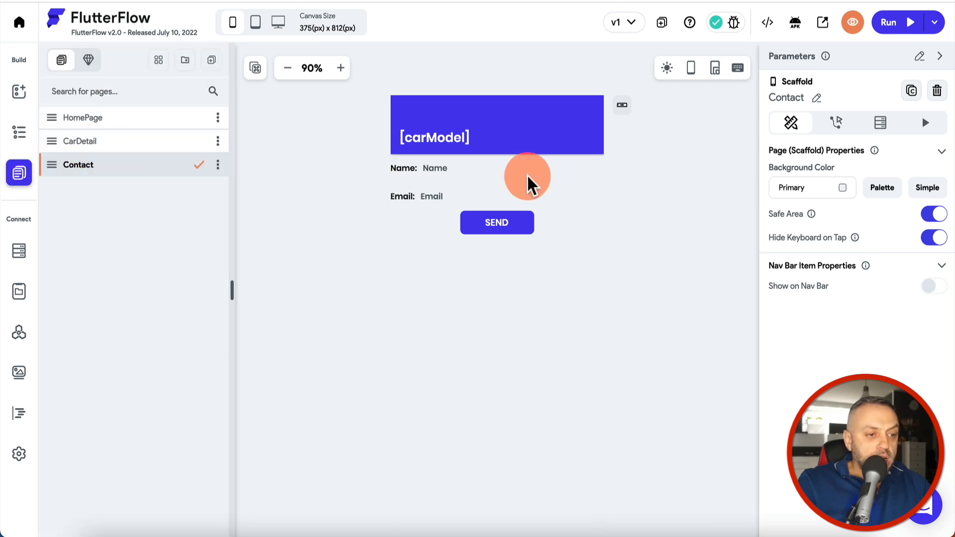
click(211, 142)
click(498, 240)
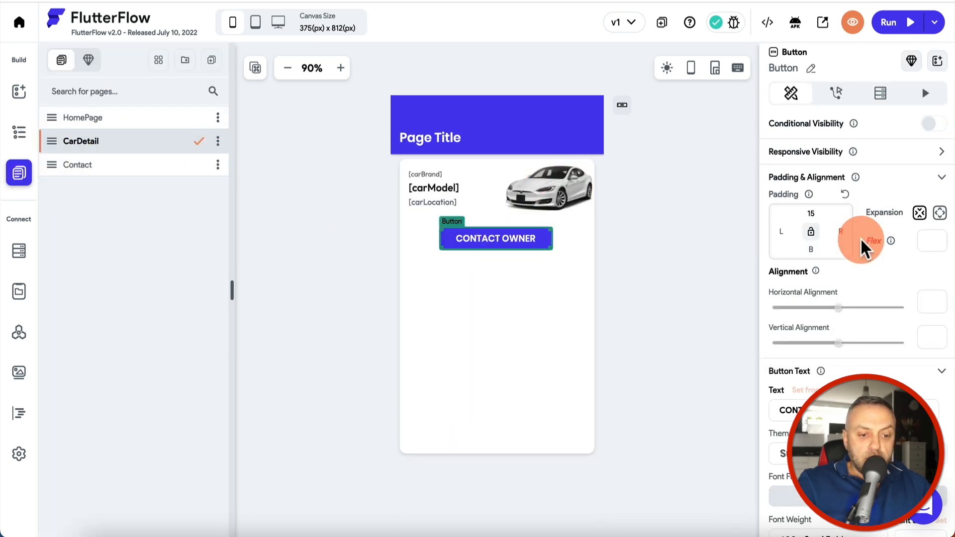
scroll(862, 241, down, 10)
scroll(851, 224, up, 10)
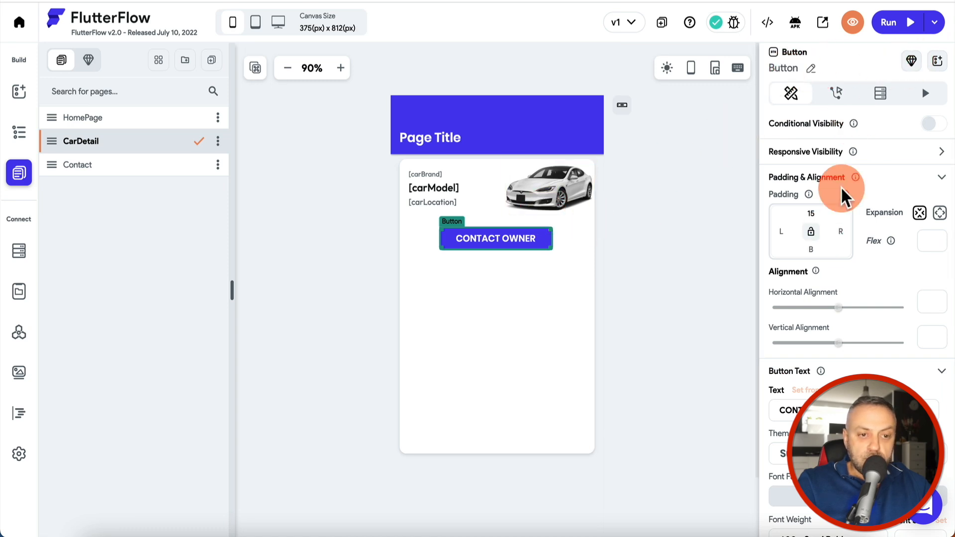
click(836, 94)
click(871, 189)
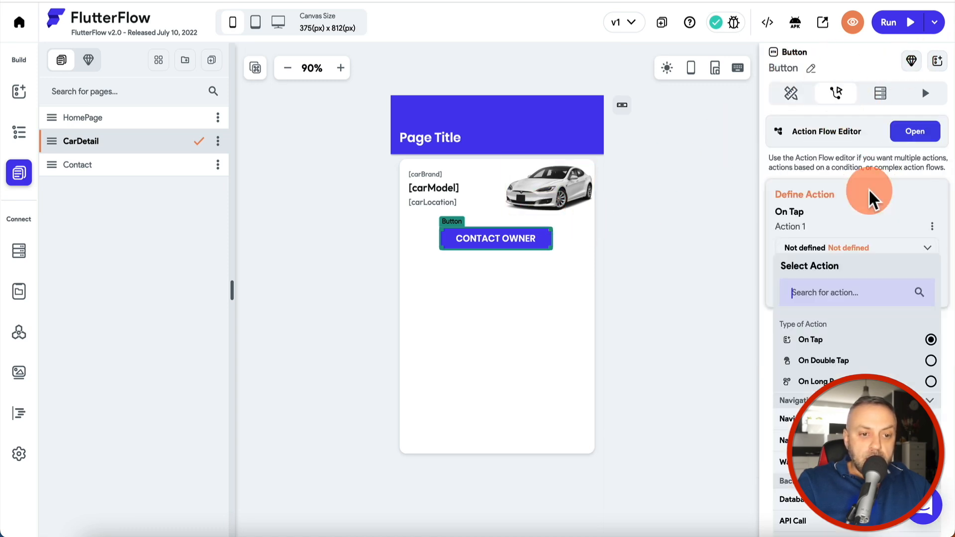
text(nav)
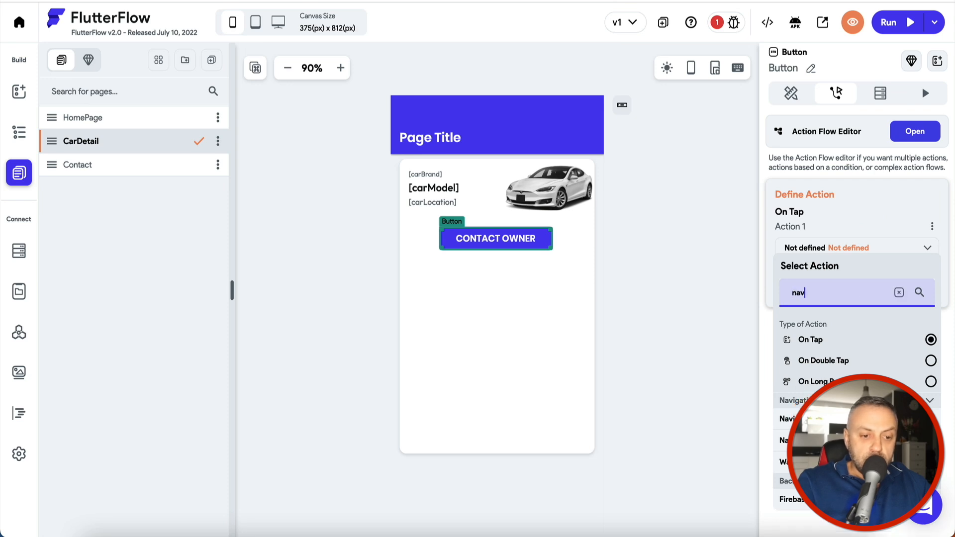
click(846, 483)
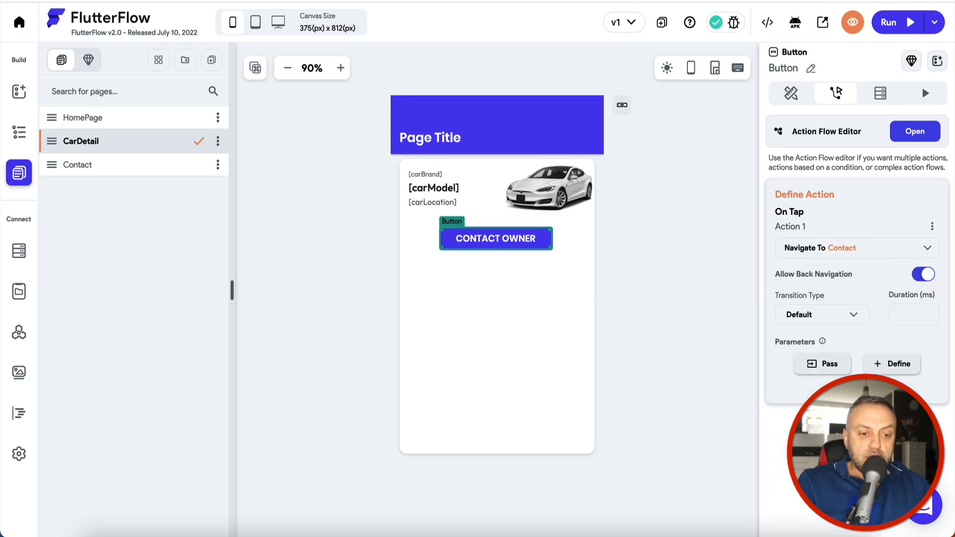
Step: Pass the carModel parameter in the button's navigation action, taking its value from the carModel variable
click(830, 369)
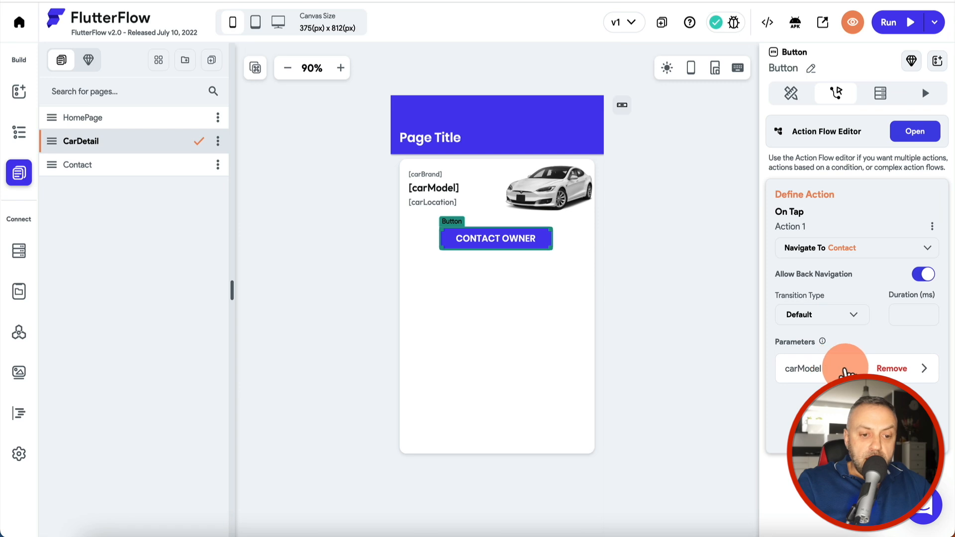
click(846, 370)
scroll(856, 324, down, 4)
click(853, 316)
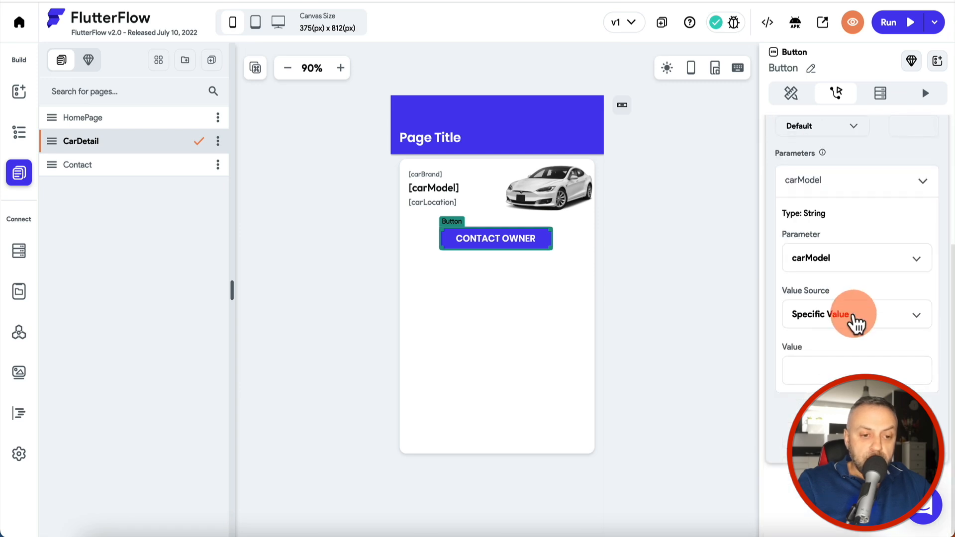
click(844, 351)
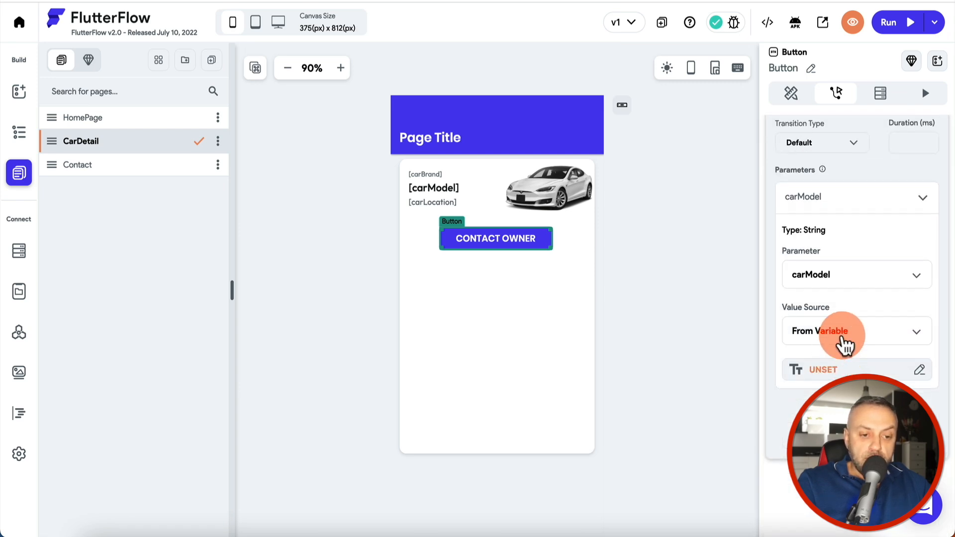
click(841, 371)
click(619, 327)
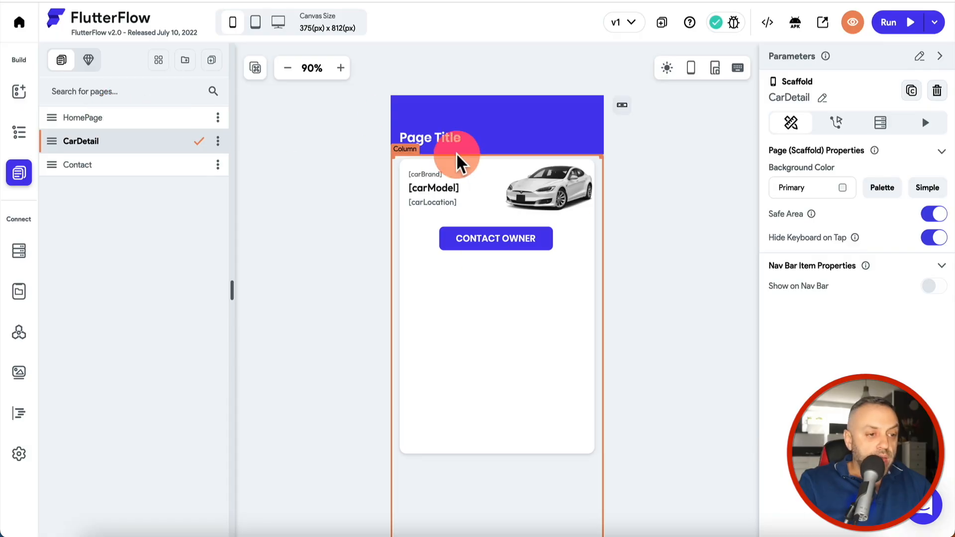
click(430, 141)
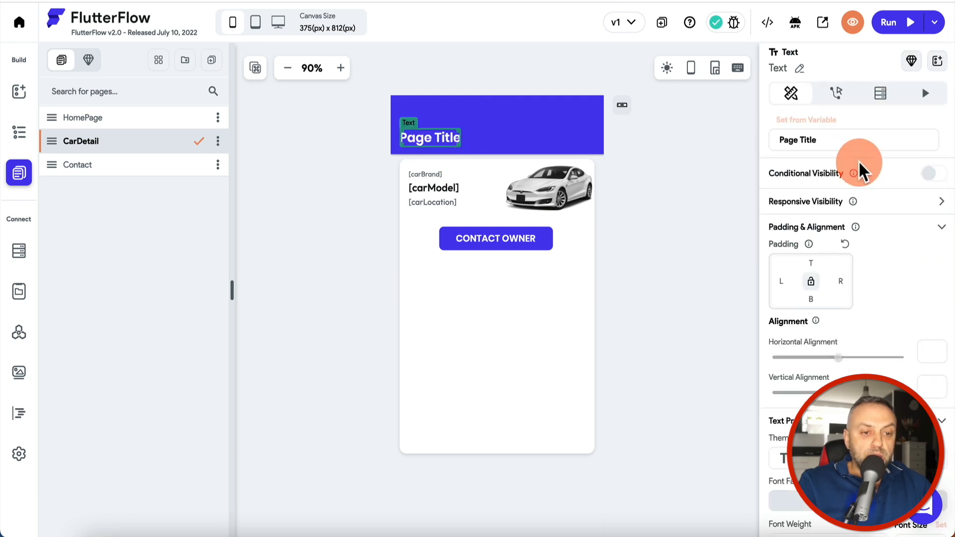
click(829, 122)
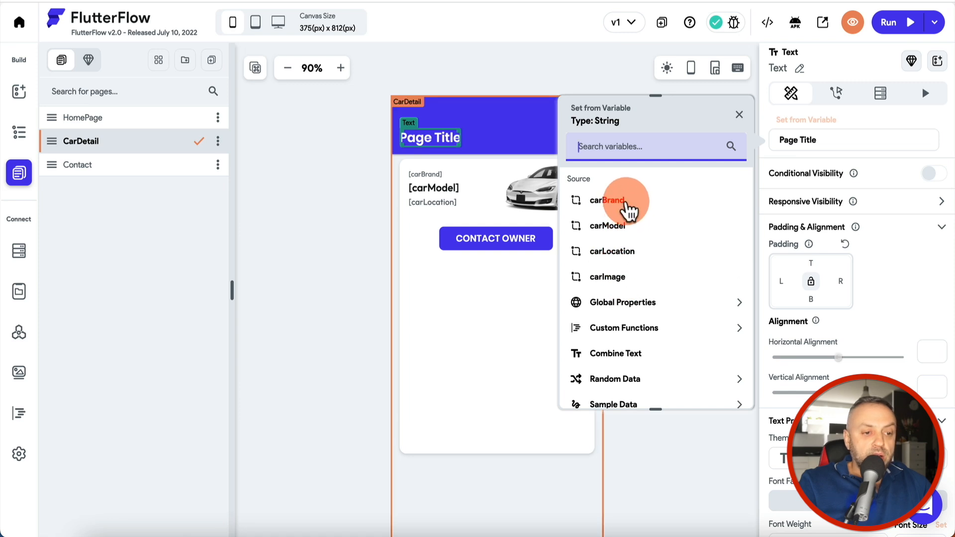
click(619, 230)
click(806, 133)
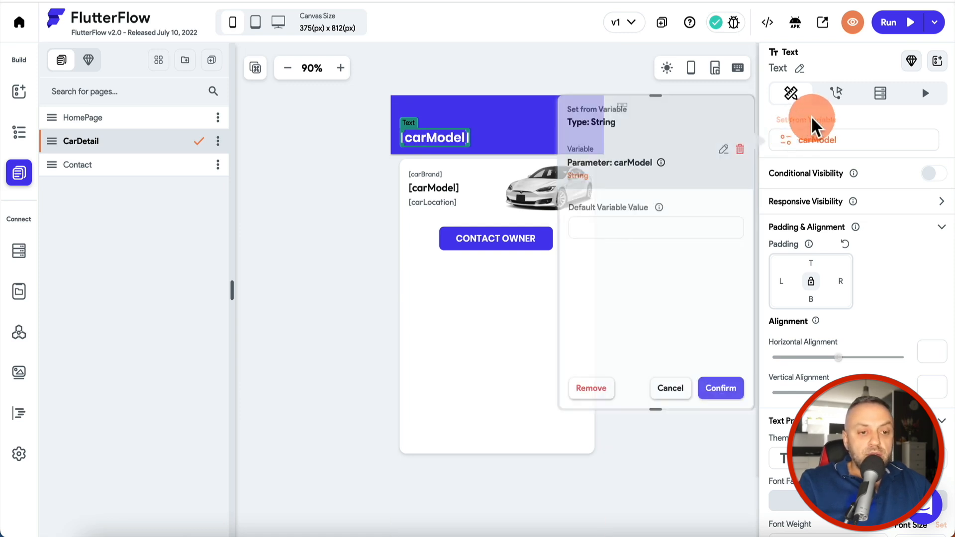
click(739, 149)
Step: Set the CarDetail app bar title to a Combine Text variable with carBrand as its first text
click(828, 135)
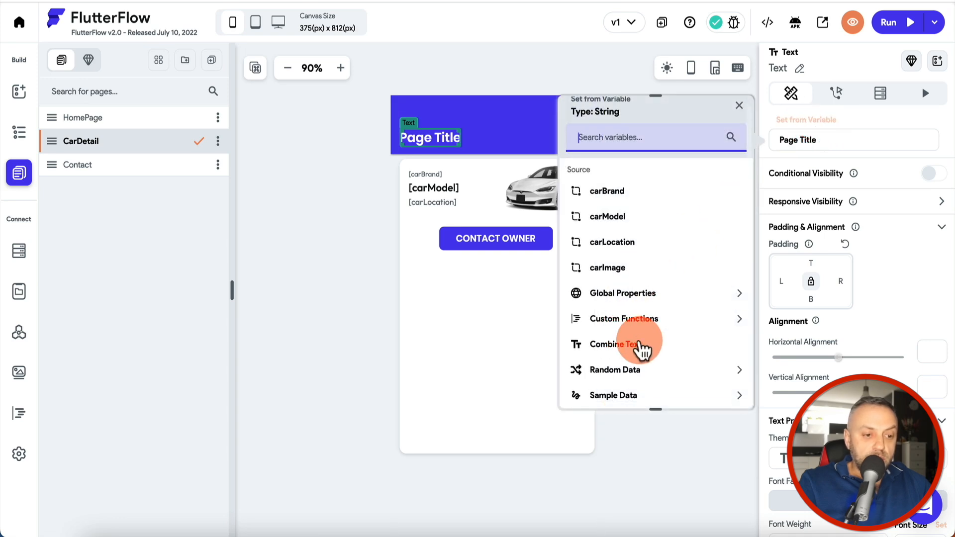
click(639, 348)
click(670, 237)
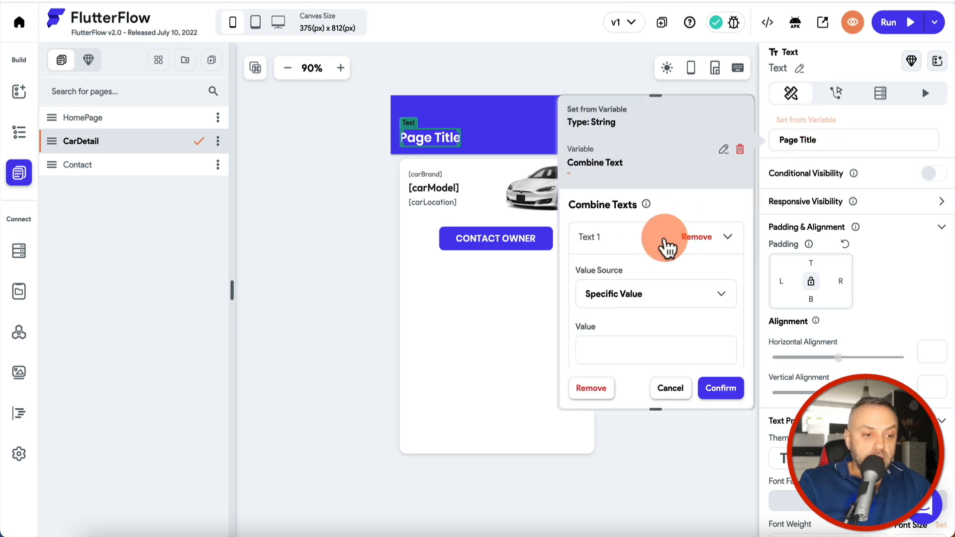
click(636, 304)
click(631, 324)
click(627, 334)
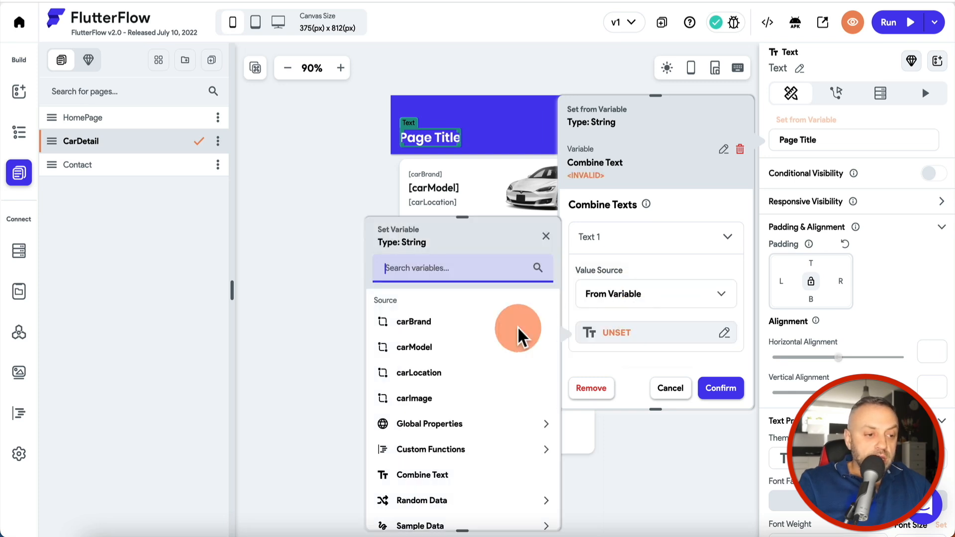
click(439, 325)
scroll(682, 299, down, 2)
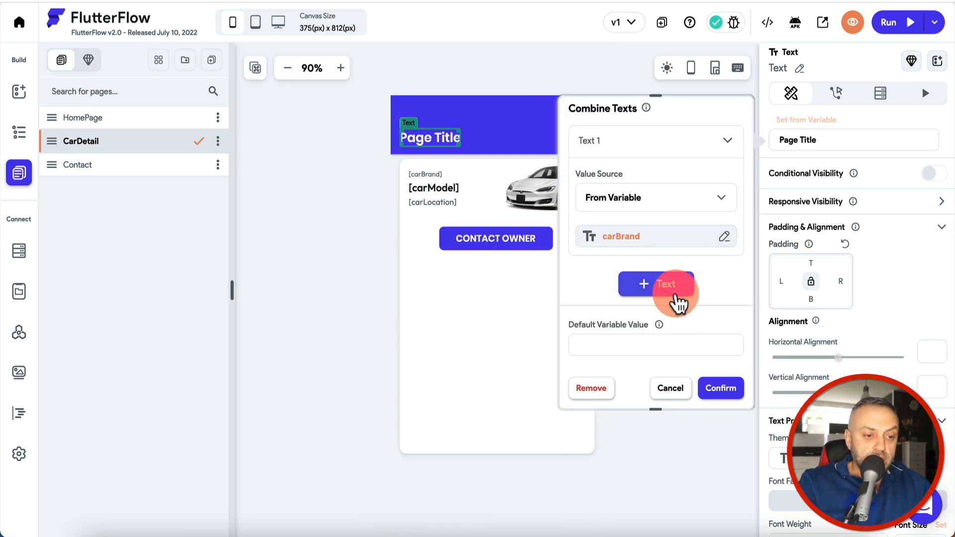
Step: Add the carModel variable as the second text of the title's text combination and confirm it
click(669, 293)
click(639, 288)
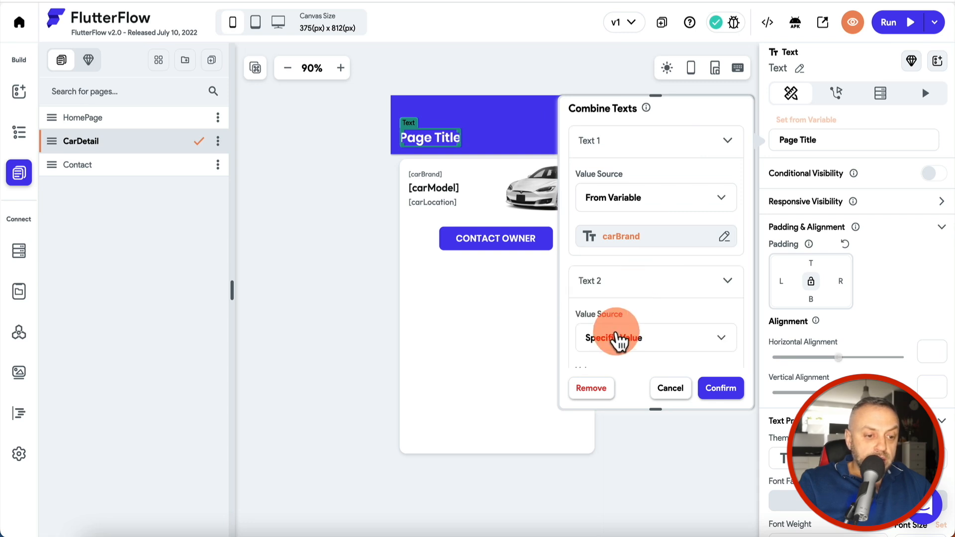
click(620, 339)
click(626, 360)
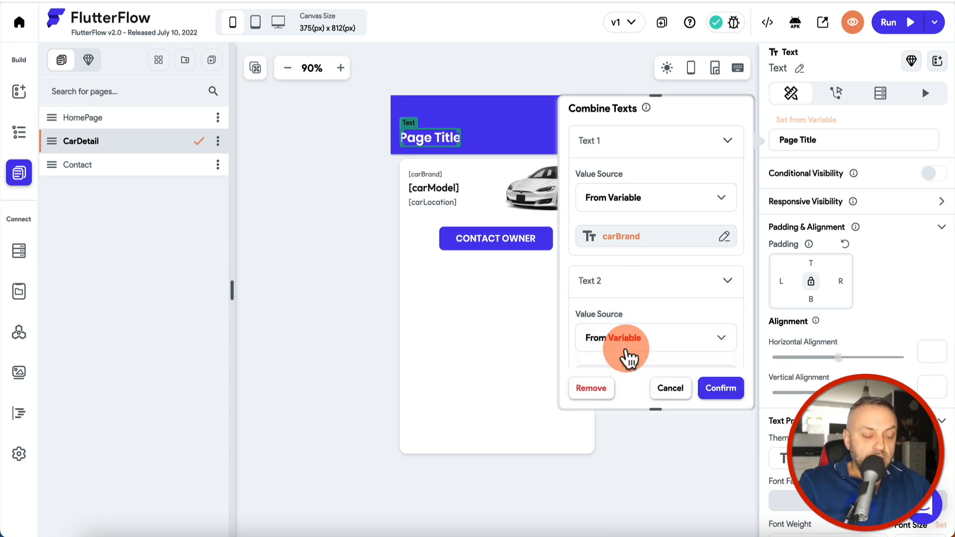
scroll(628, 343, down, 3)
click(650, 249)
click(439, 348)
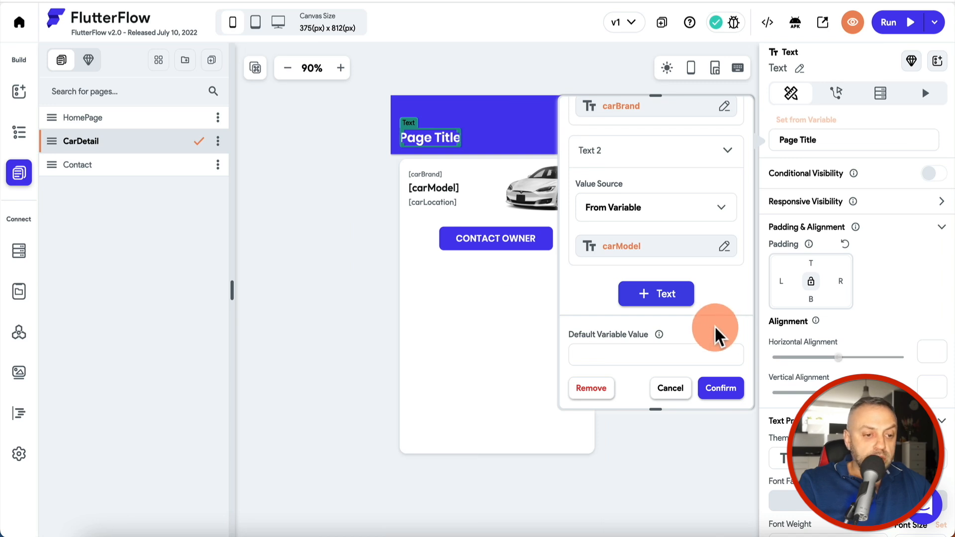
click(728, 390)
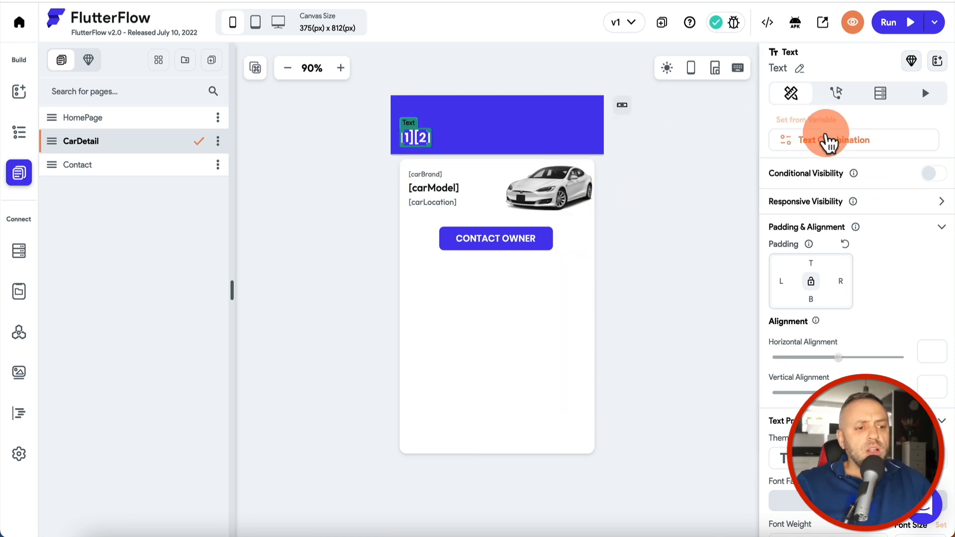
click(654, 199)
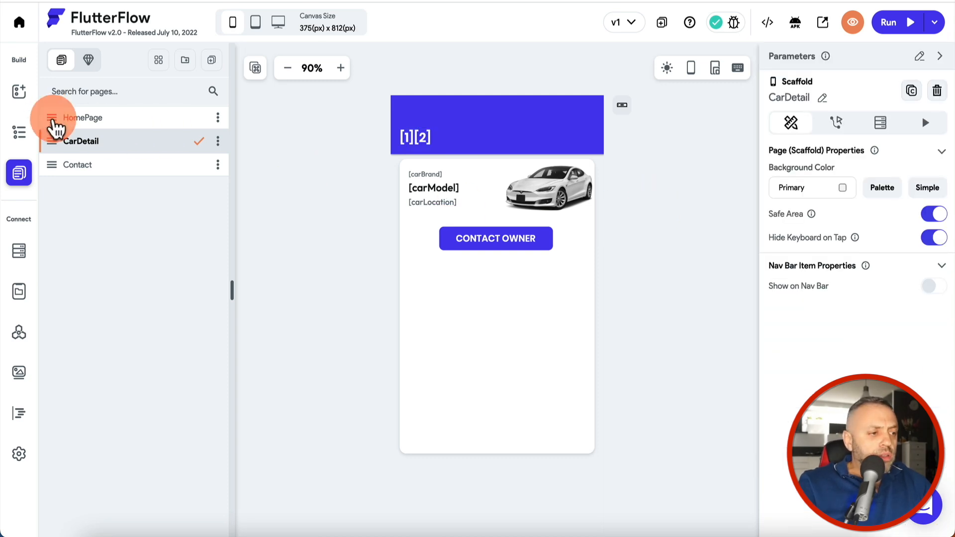
Step: Return to HomePage, run the app, and test the navigation from the Ford F150's LEARN MORE through CONTACT OWNER to the Contact page
click(94, 119)
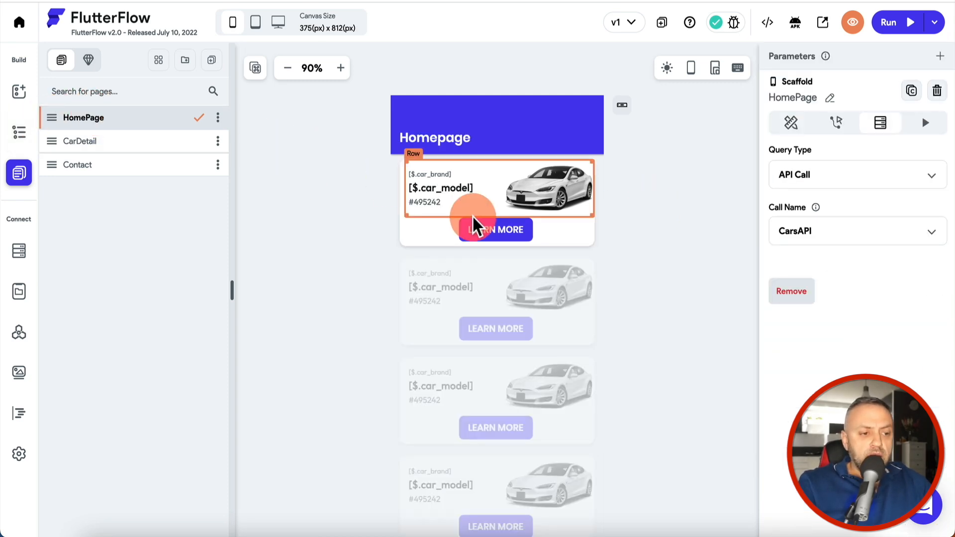
click(492, 234)
click(17, 142)
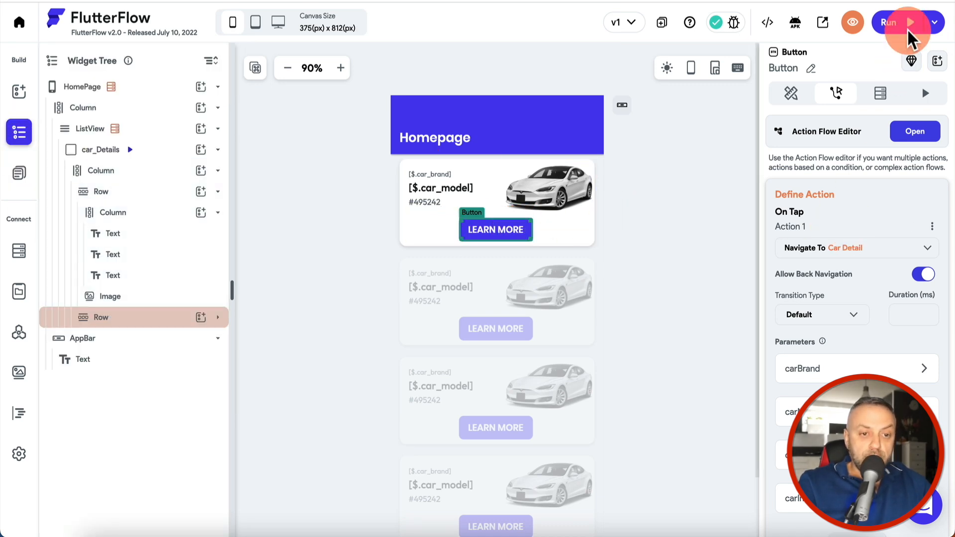
click(889, 23)
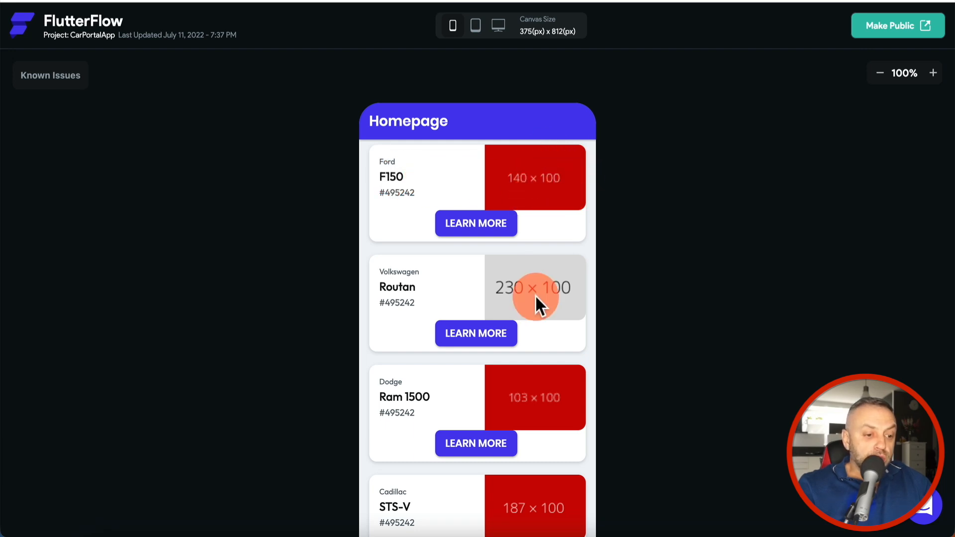
click(478, 231)
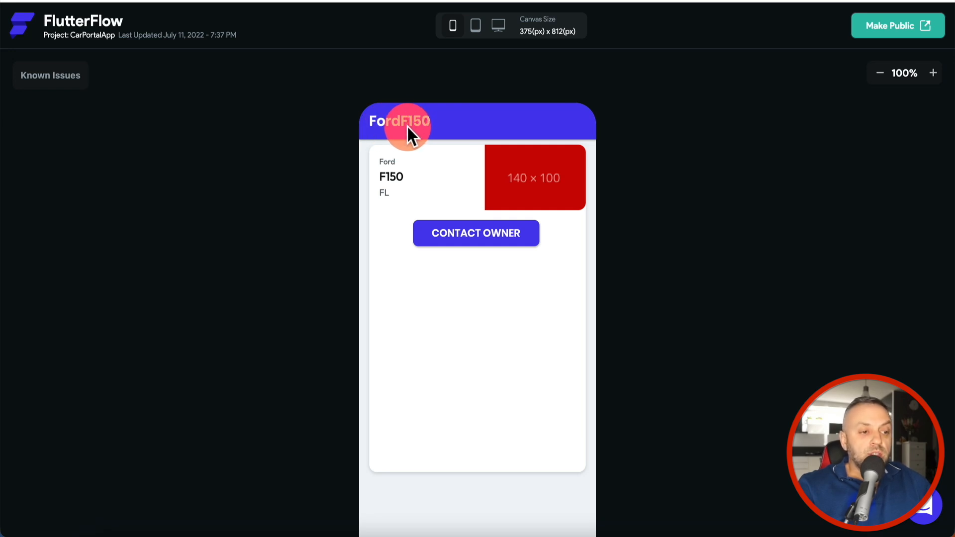
click(485, 244)
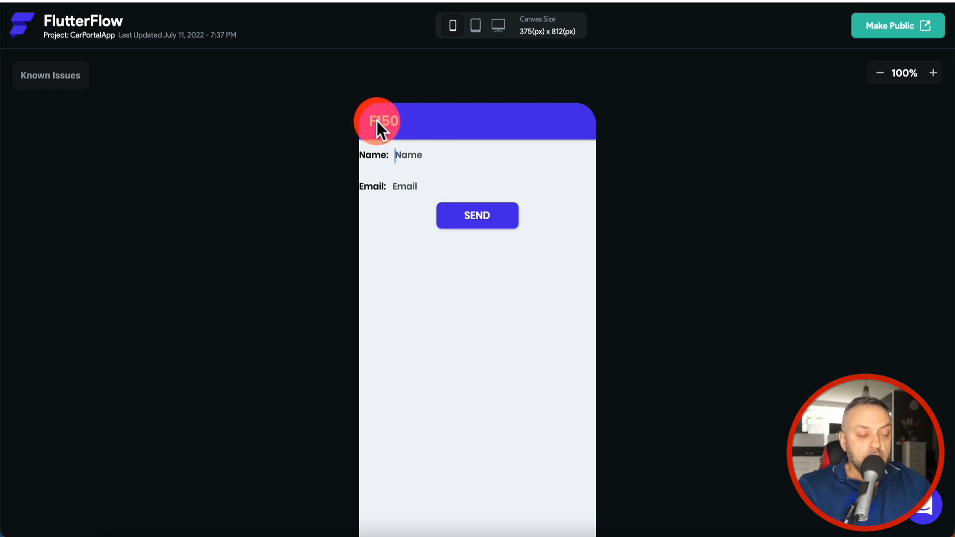
Step: Test the Contact form in the running app by entering a sample name and starting the email entry
text(Ja)
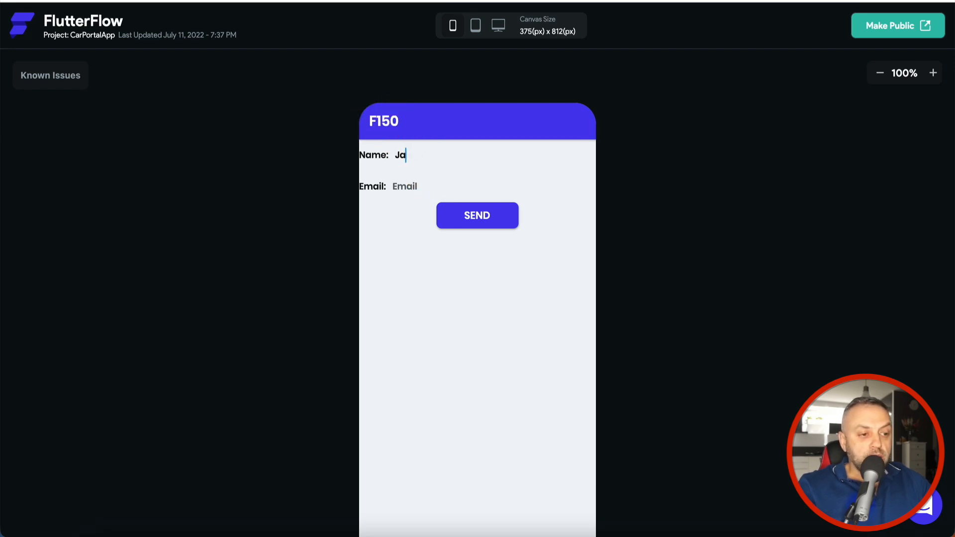
text(mesNoCod)
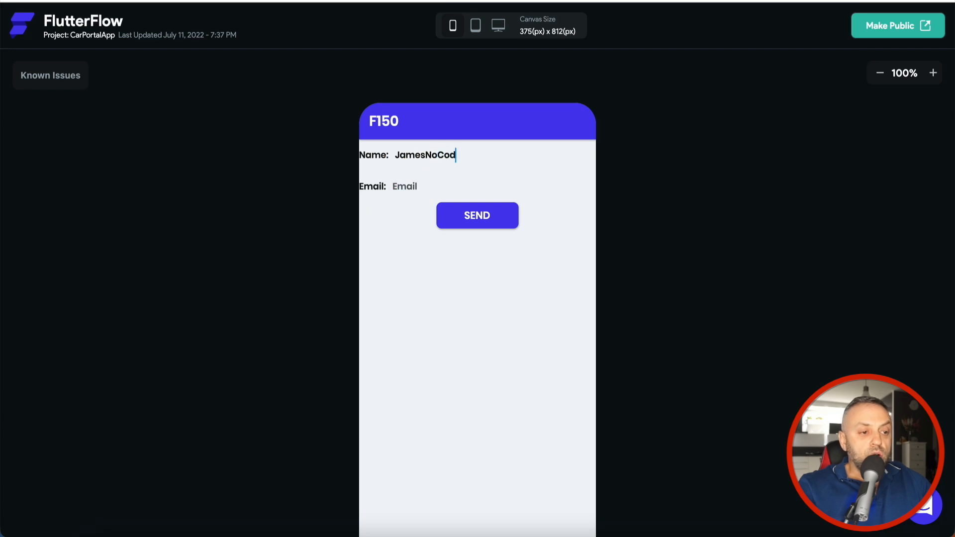
text(e)
click(405, 193)
text(jame)
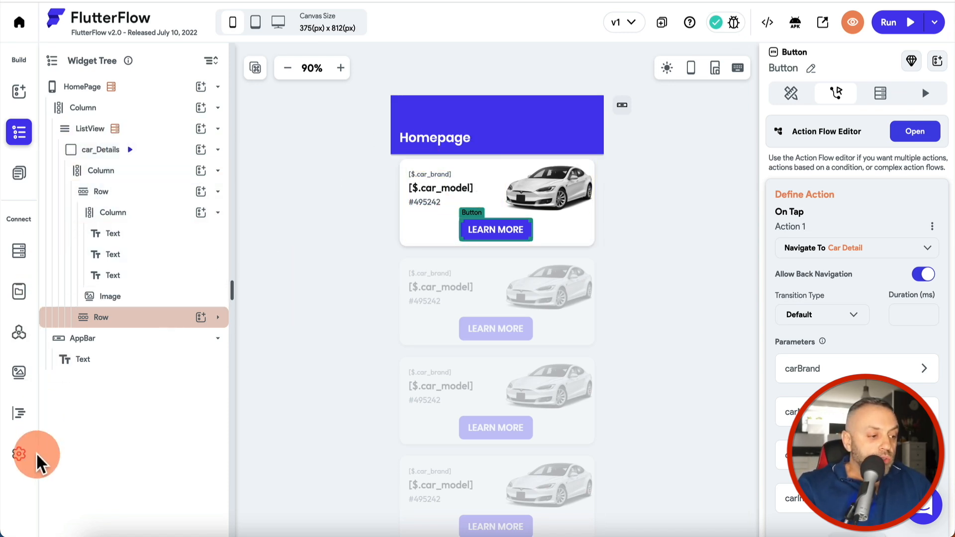
Step: Enable authentication for CarPortalApp in the project's authentication settings
click(20, 454)
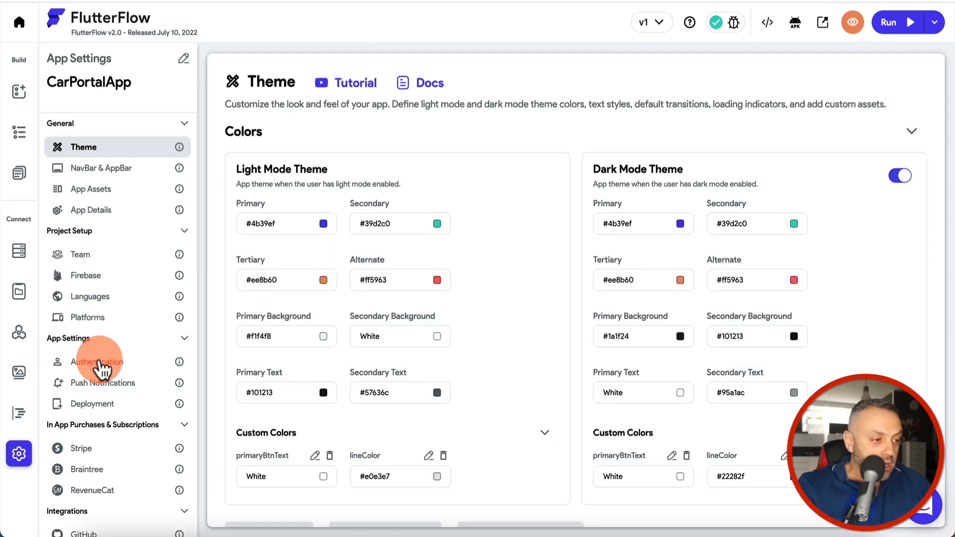
scroll(118, 278, down, 3)
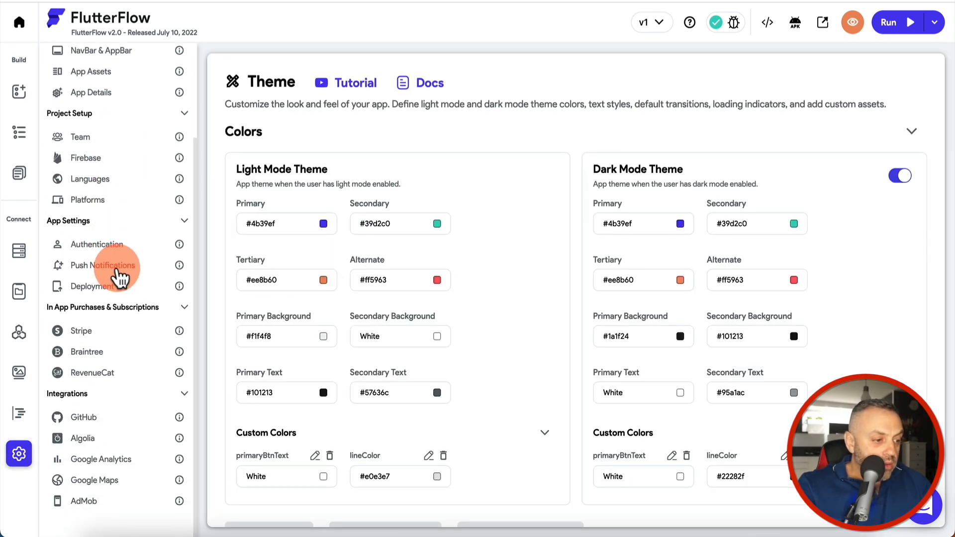
click(106, 246)
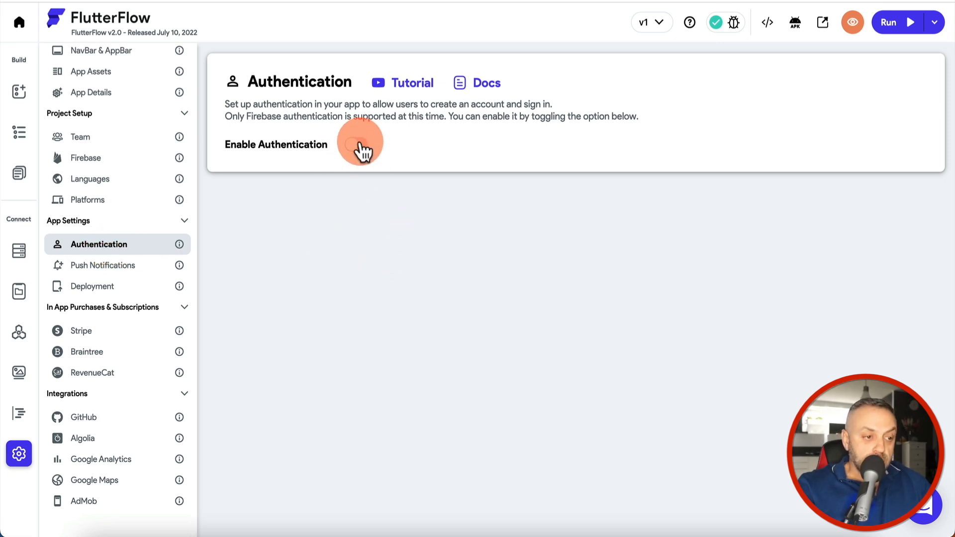
click(358, 145)
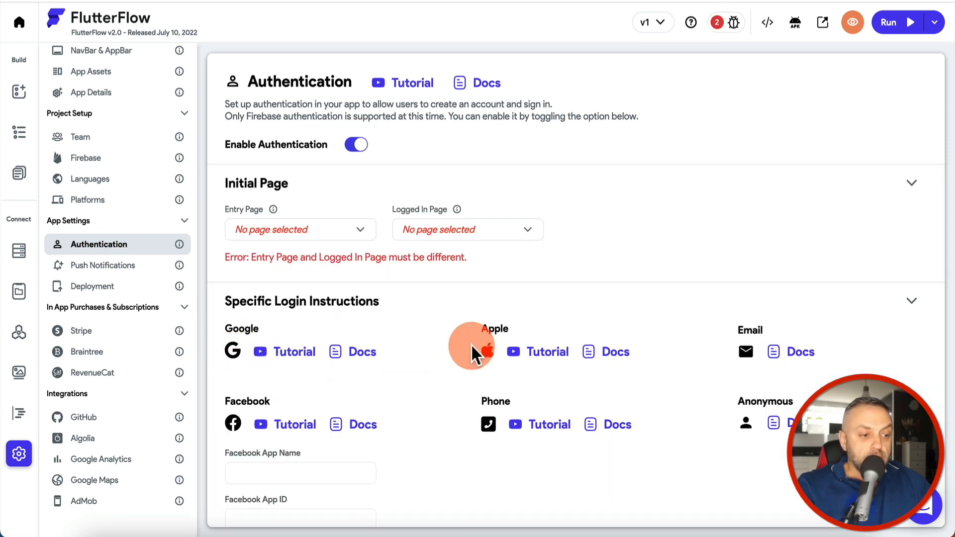